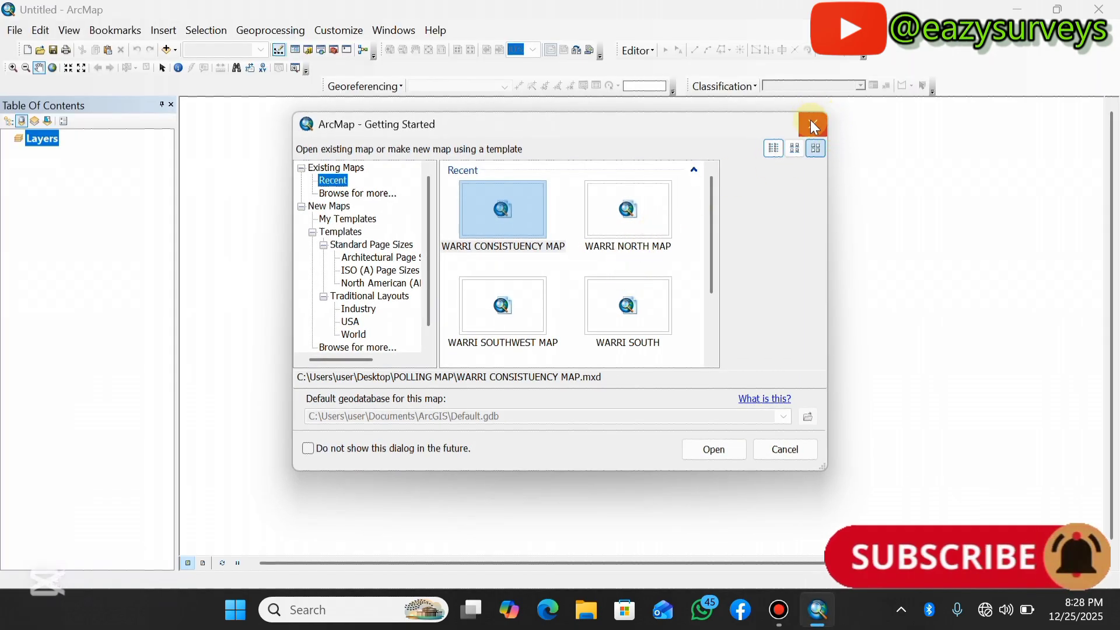
Close the startup dialog and set the data frame's coordinate system to WGS 1984 UTM Zone 32N.
{"action": "left_click", "coordinate": [811, 122]}
{"action": "left_click", "coordinate": [35, 139]}
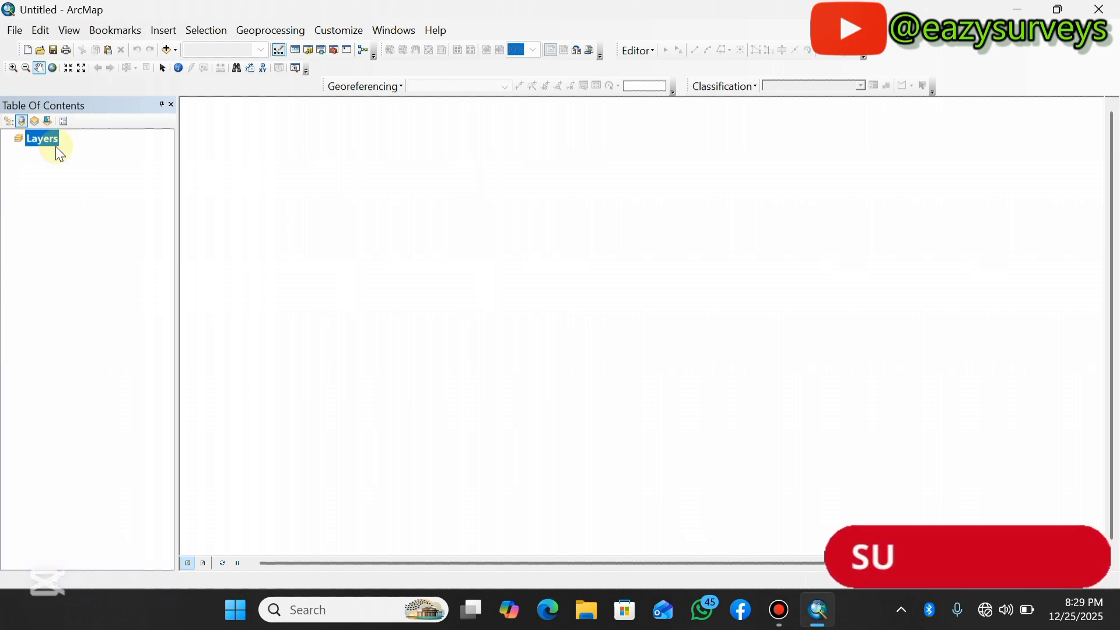
{"action": "right_click", "coordinate": [43, 141]}
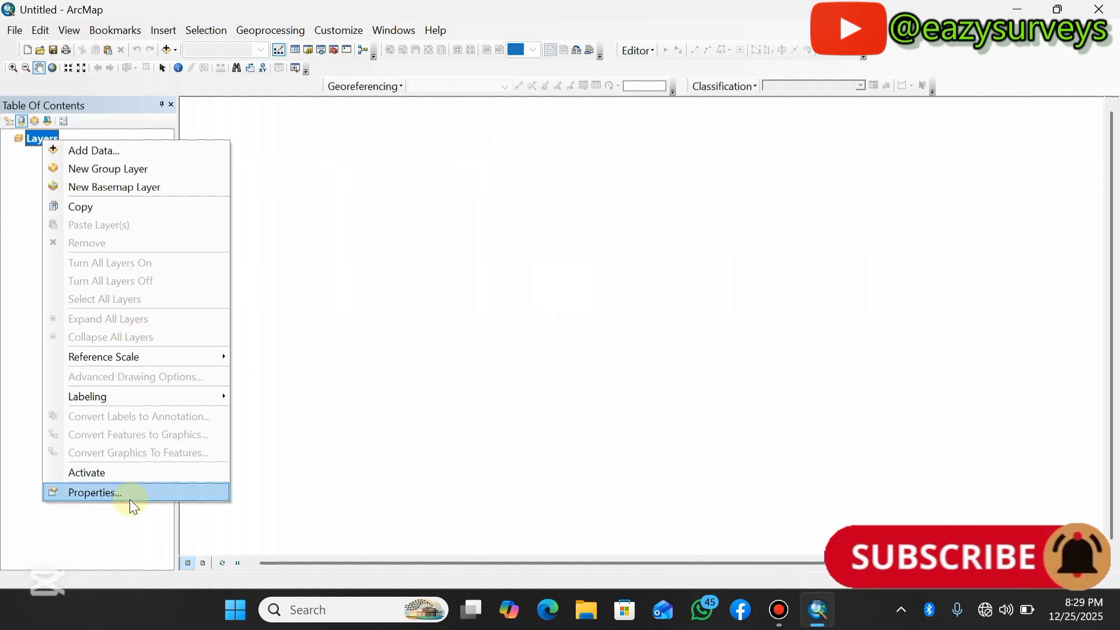
{"action": "left_click", "coordinate": [89, 494]}
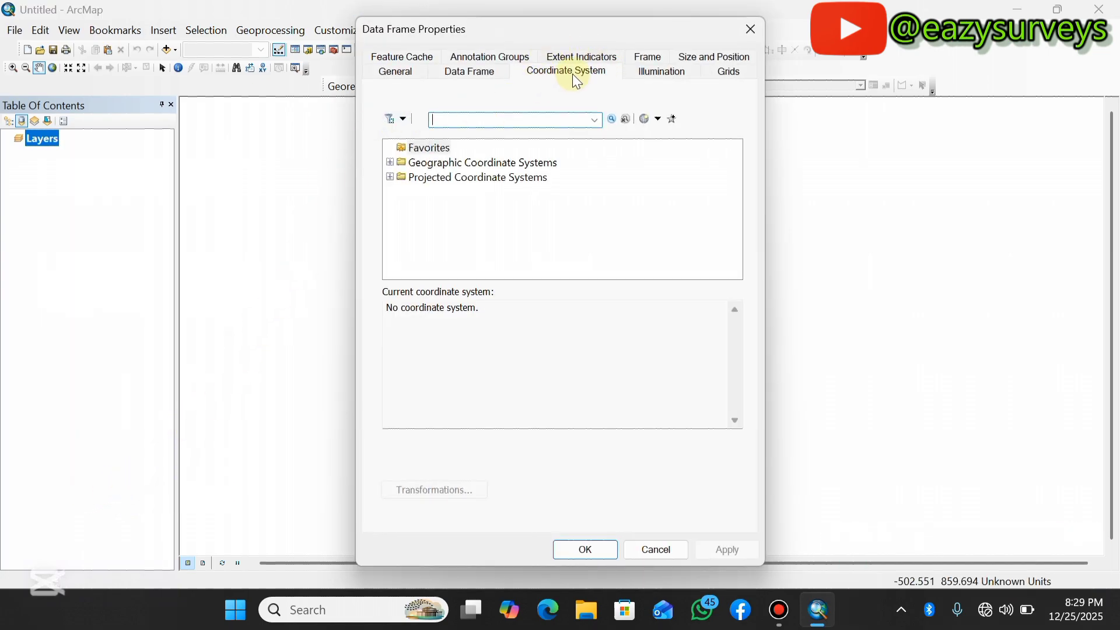
{"action": "left_click", "coordinate": [464, 75]}
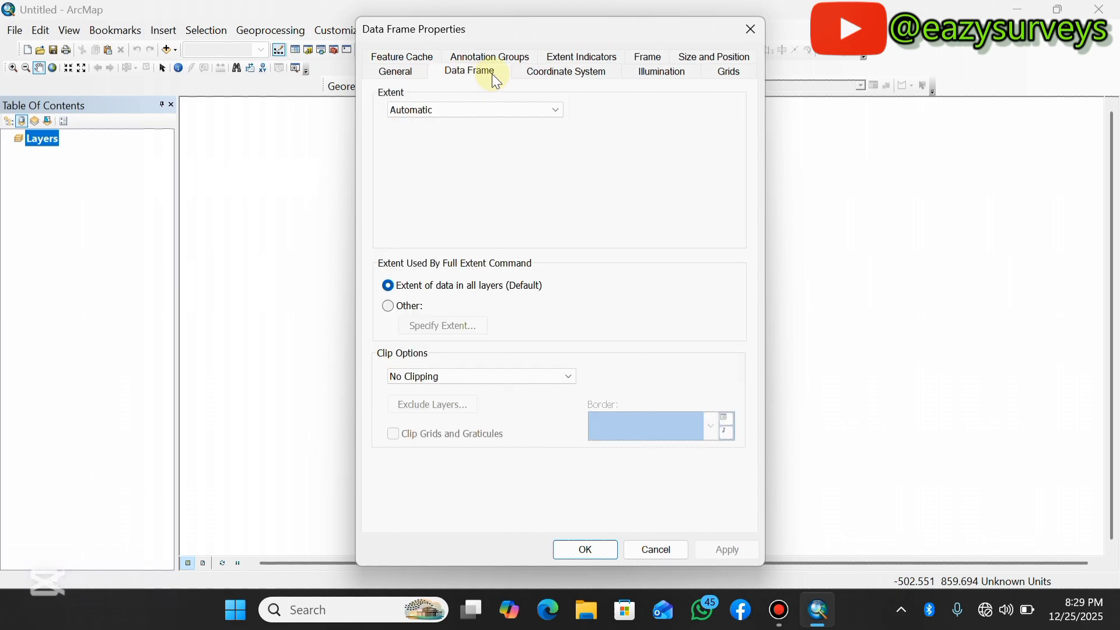
{"action": "left_click", "coordinate": [568, 72]}
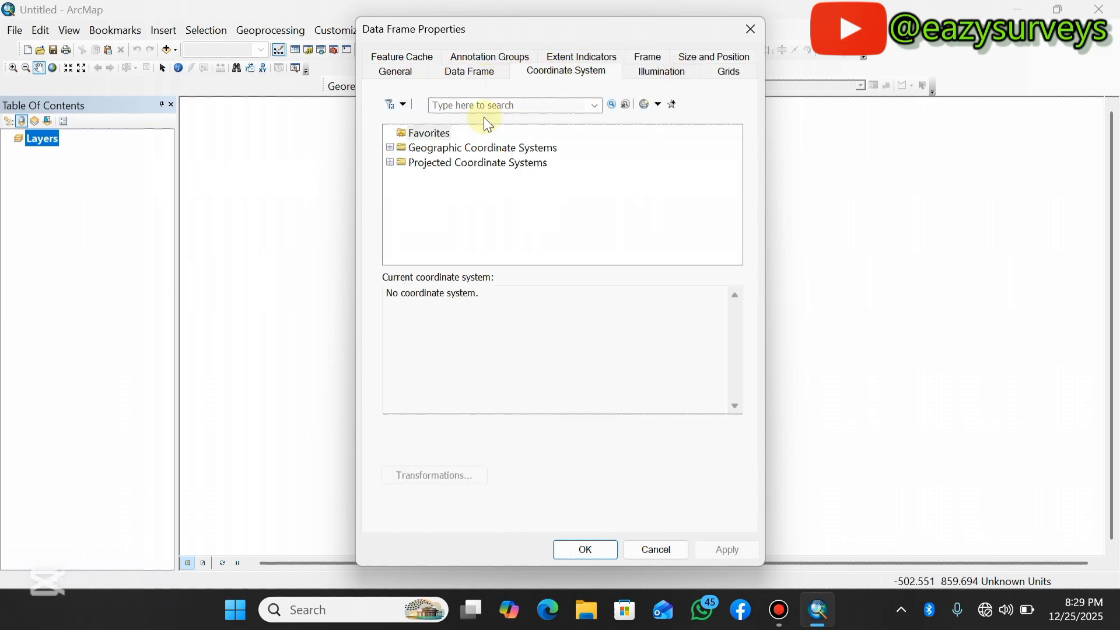
{"action": "left_click", "coordinate": [449, 172]}
{"action": "double_click", "coordinate": [450, 172]}
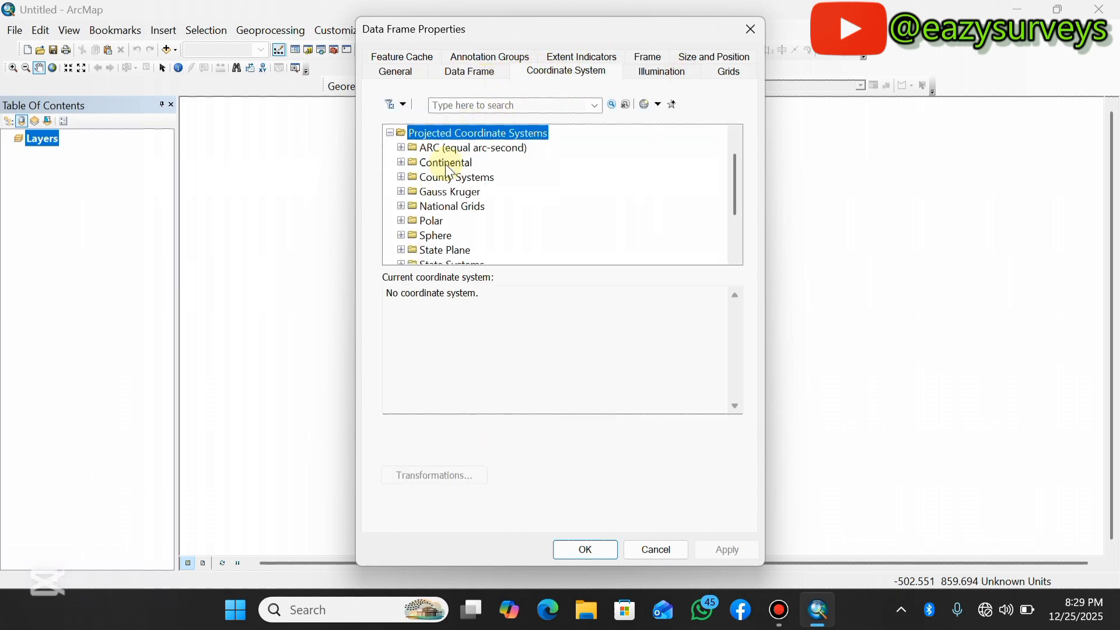
{"action": "scroll", "coordinate": [437, 251], "scroll_direction": "down", "scroll_amount": 2}
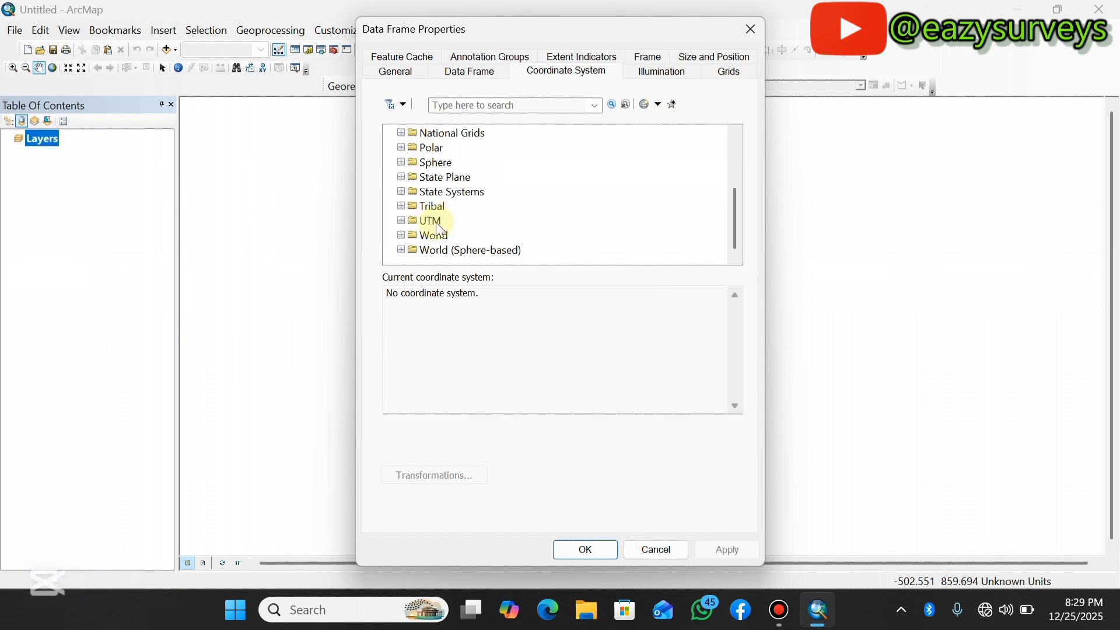
{"action": "double_click", "coordinate": [437, 223]}
{"action": "scroll", "coordinate": [443, 221], "scroll_direction": "down", "scroll_amount": 3}
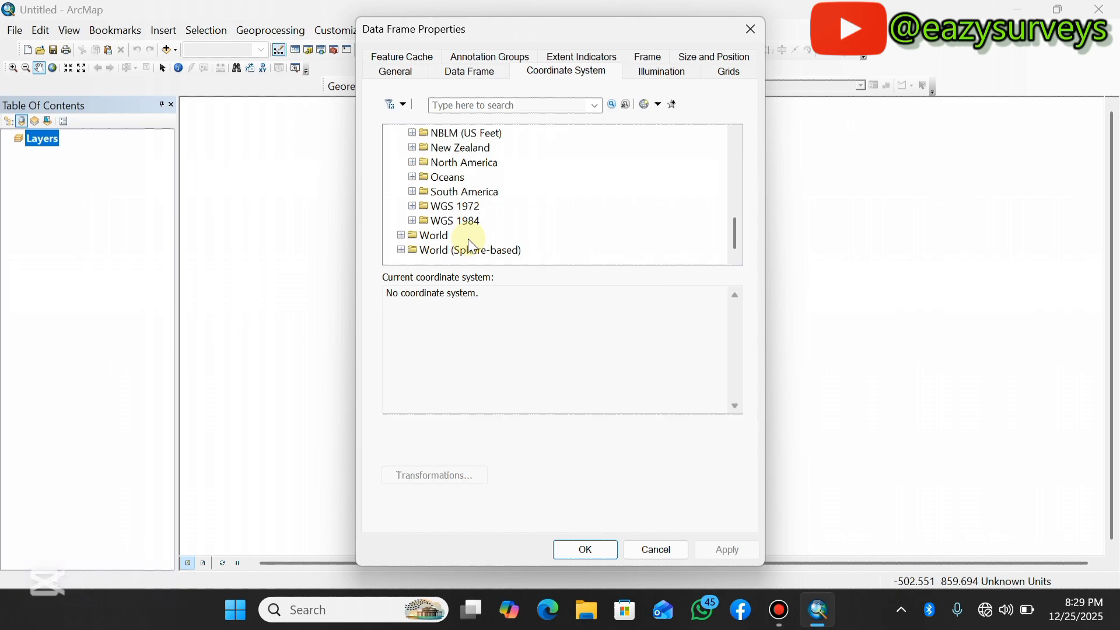
{"action": "double_click", "coordinate": [442, 211]}
{"action": "left_click", "coordinate": [413, 205]}
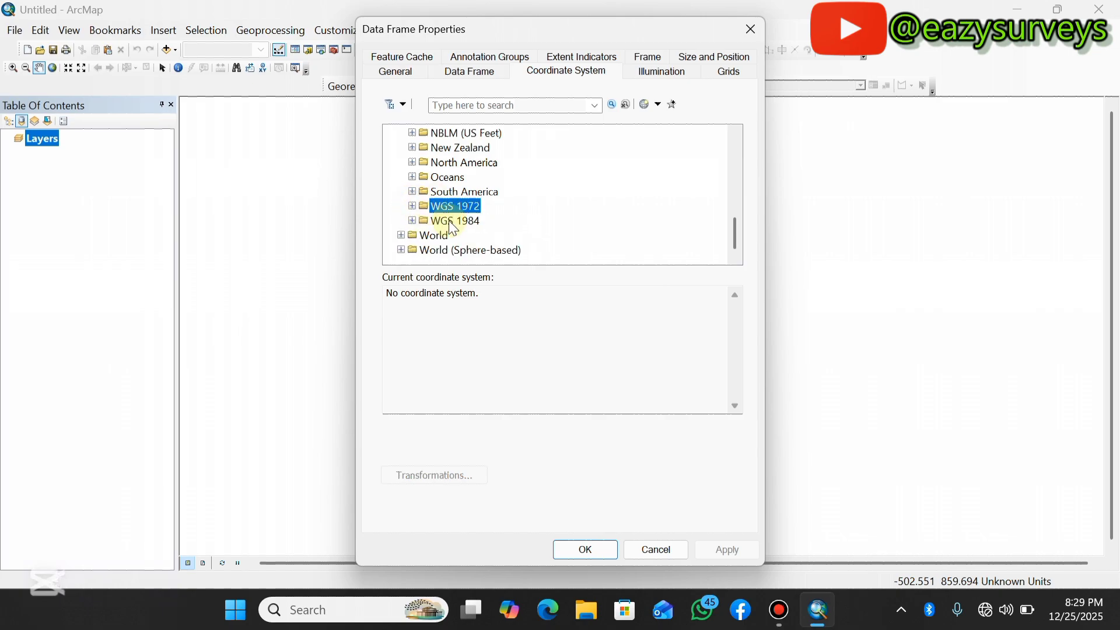
{"action": "double_click", "coordinate": [454, 220]}
{"action": "double_click", "coordinate": [483, 206]}
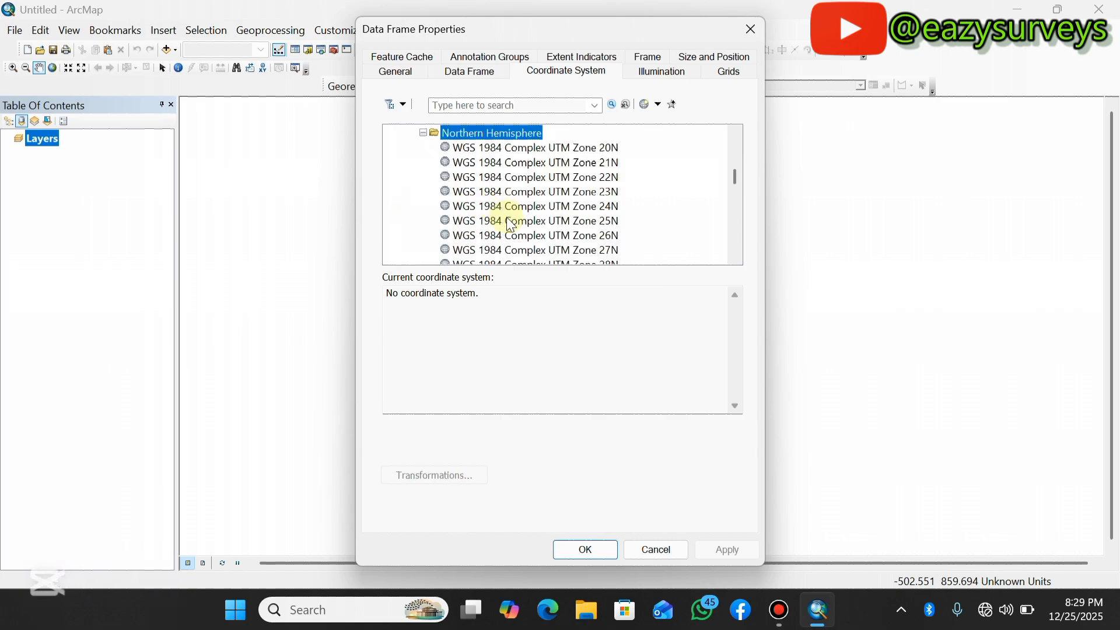
{"action": "scroll", "coordinate": [522, 233], "scroll_direction": "down", "scroll_amount": 20}
{"action": "scroll", "coordinate": [526, 243], "scroll_direction": "down", "scroll_amount": 1}
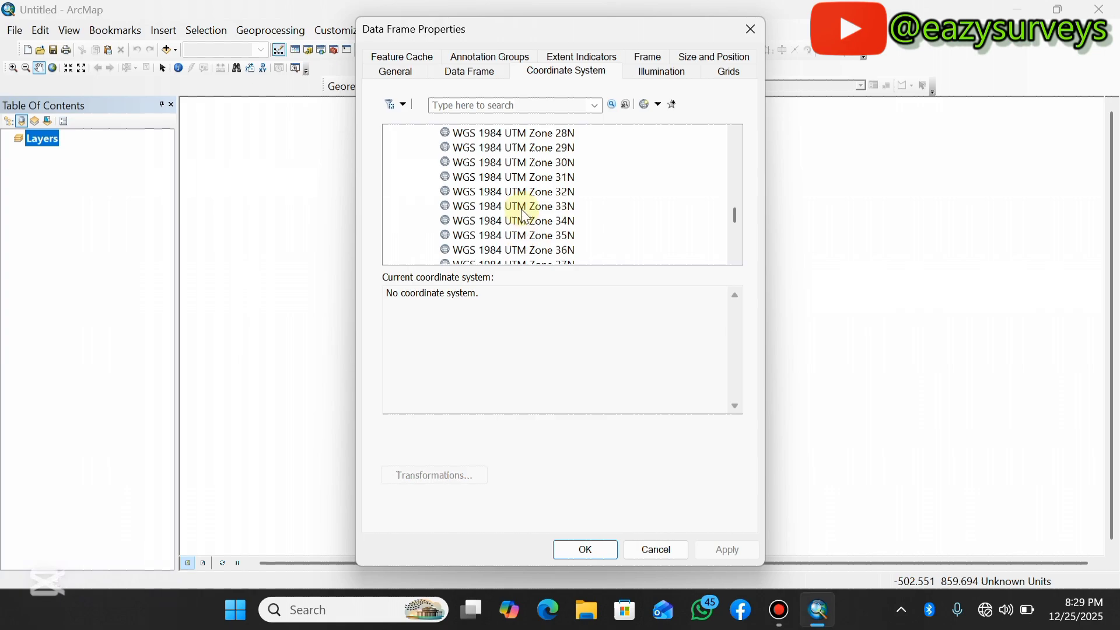
{"action": "left_click", "coordinate": [531, 193]}
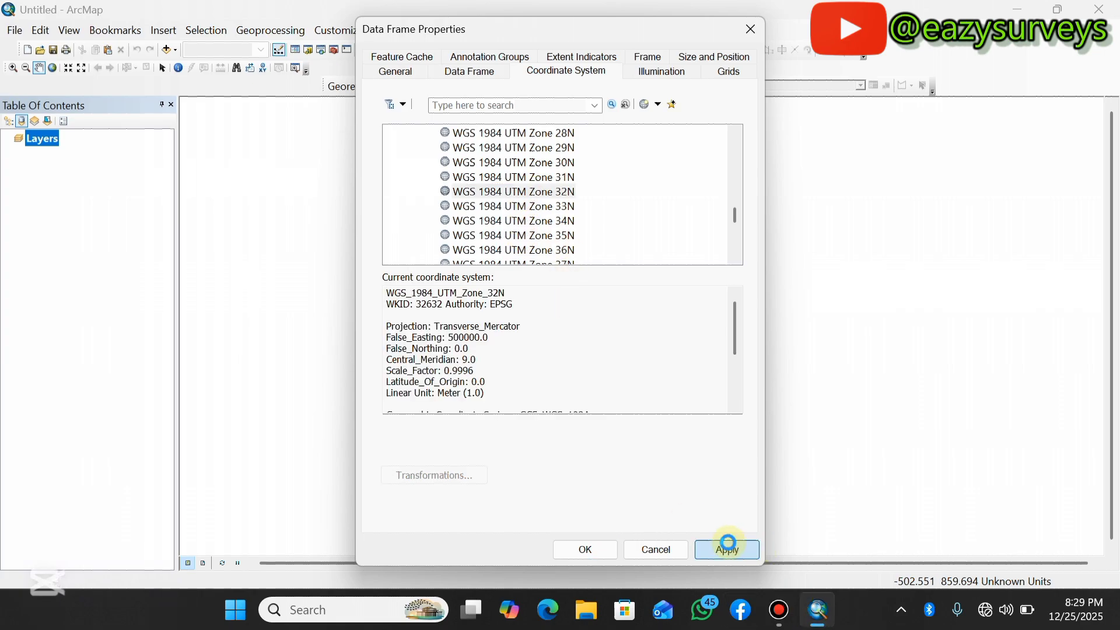
{"action": "left_click", "coordinate": [727, 550]}
{"action": "left_click", "coordinate": [585, 549]}
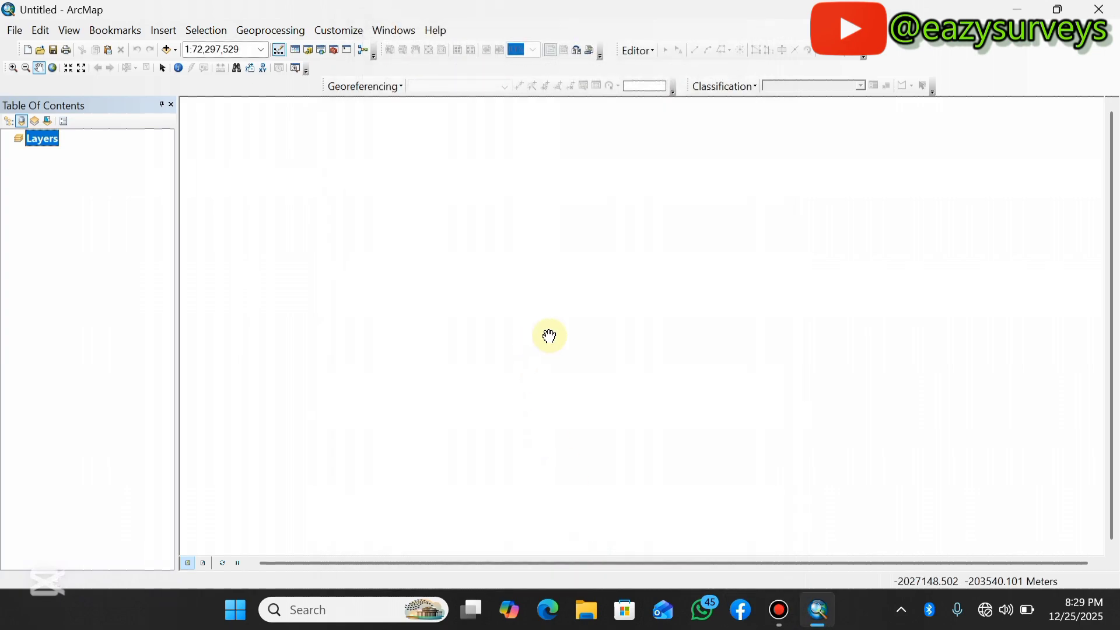
Add the DEM.tif raster from the YOUTUBE desktop folder to the map.
{"action": "left_click", "coordinate": [166, 49]}
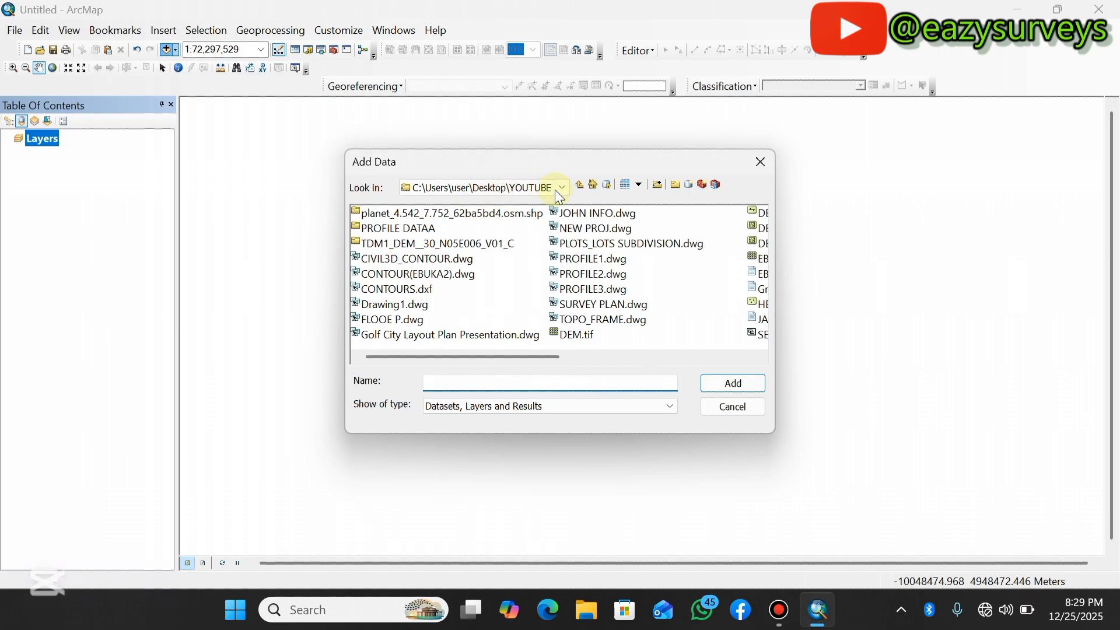
{"action": "left_click", "coordinate": [565, 333]}
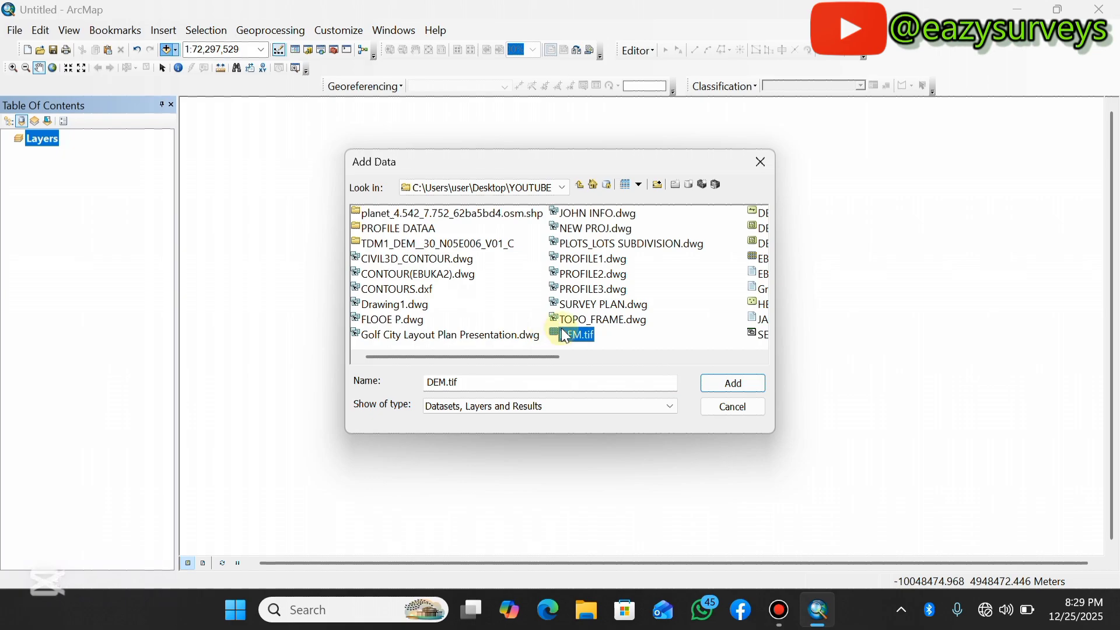
{"action": "left_click", "coordinate": [734, 383]}
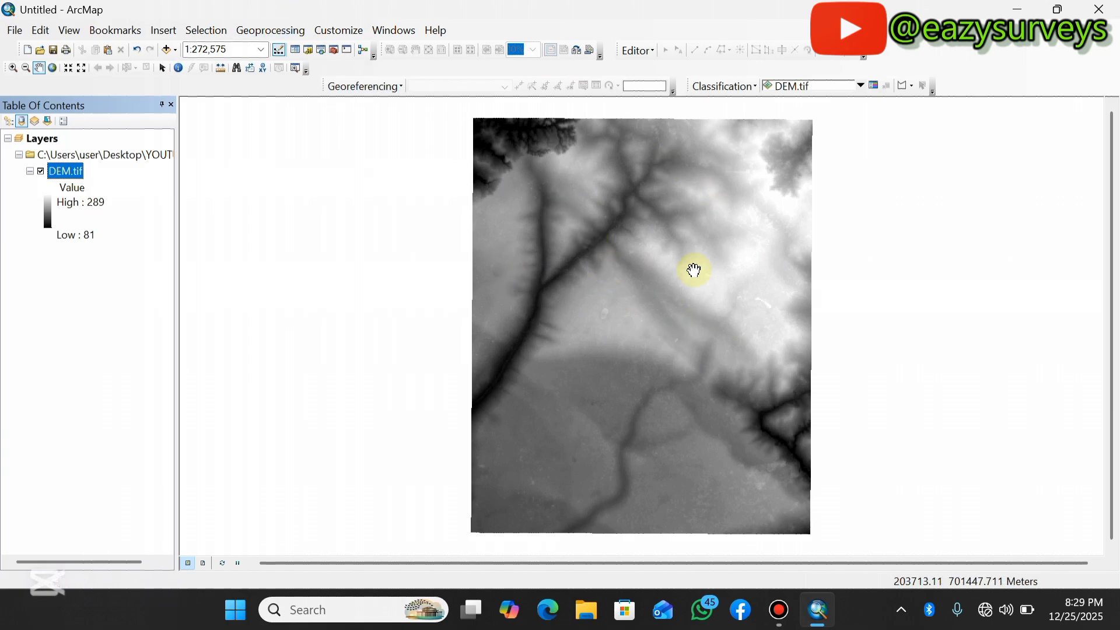
Search the tools for FISHNET and open the Create Fishnet tool.
{"action": "left_click", "coordinate": [323, 53]}
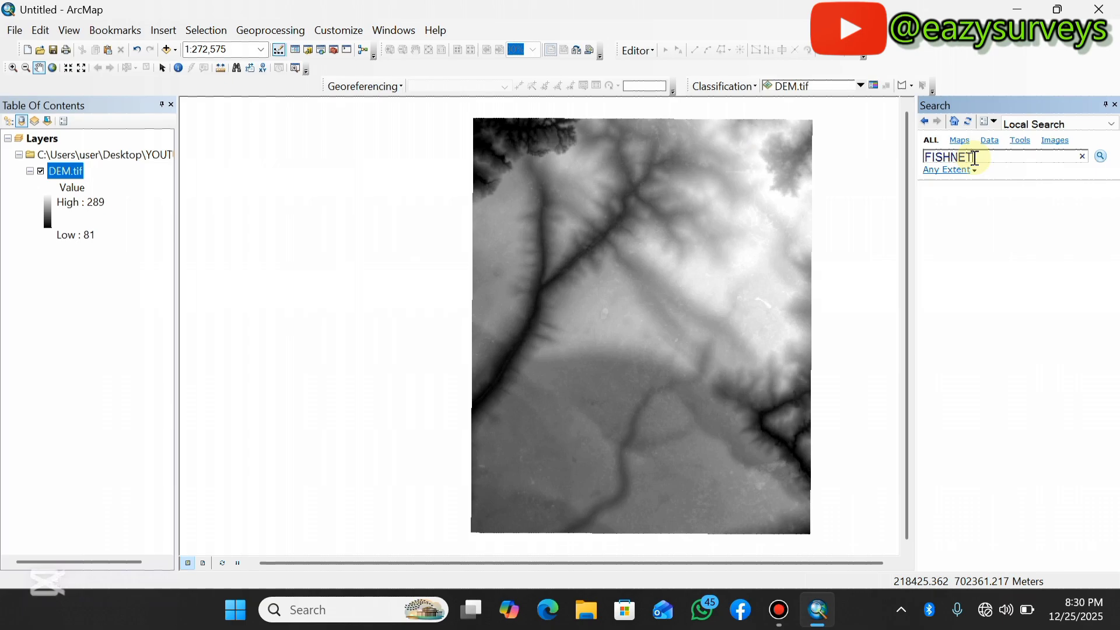
{"action": "key", "text": "Return"}
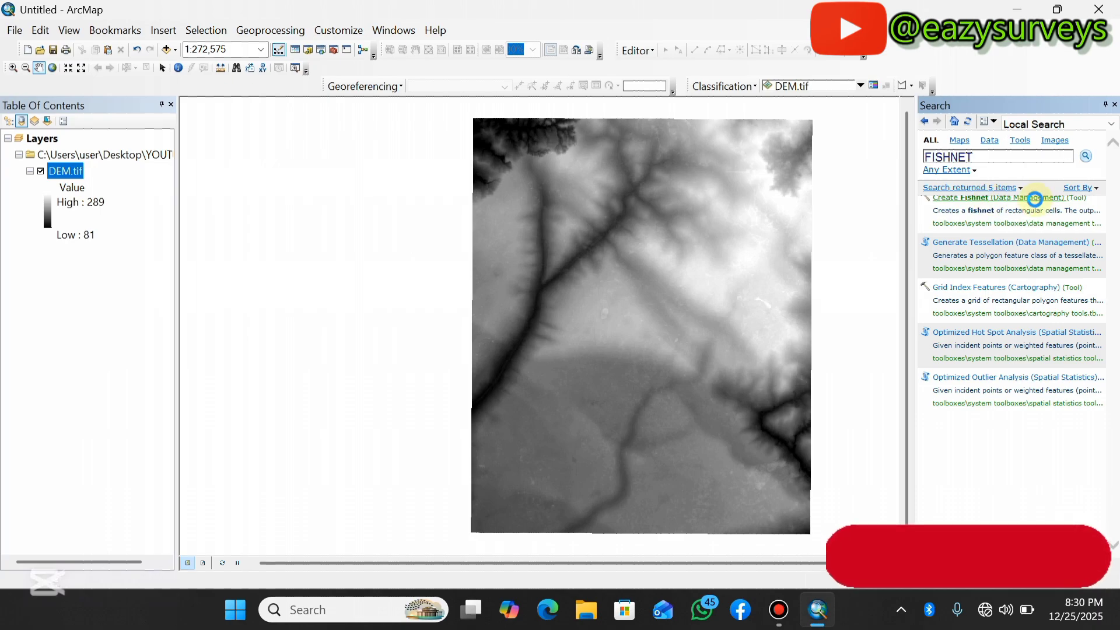
{"action": "left_click", "coordinate": [1017, 198]}
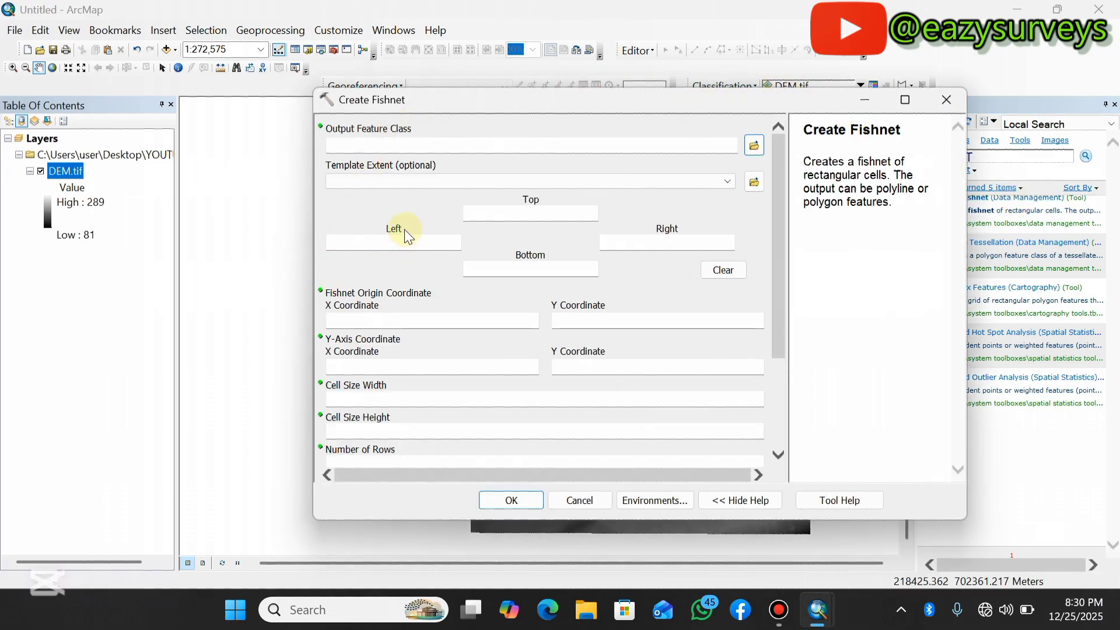
Set the fishnet's output feature class to GRIDS in the YOUTUBE folder.
{"action": "left_click", "coordinate": [753, 150]}
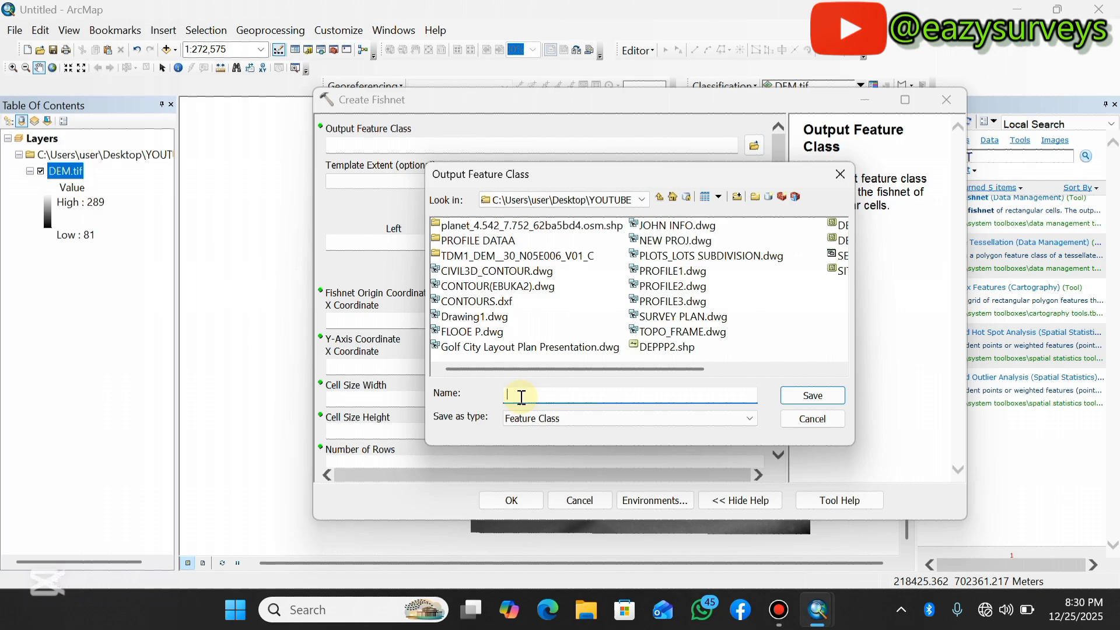
{"action": "type", "text": "GRIDS"}
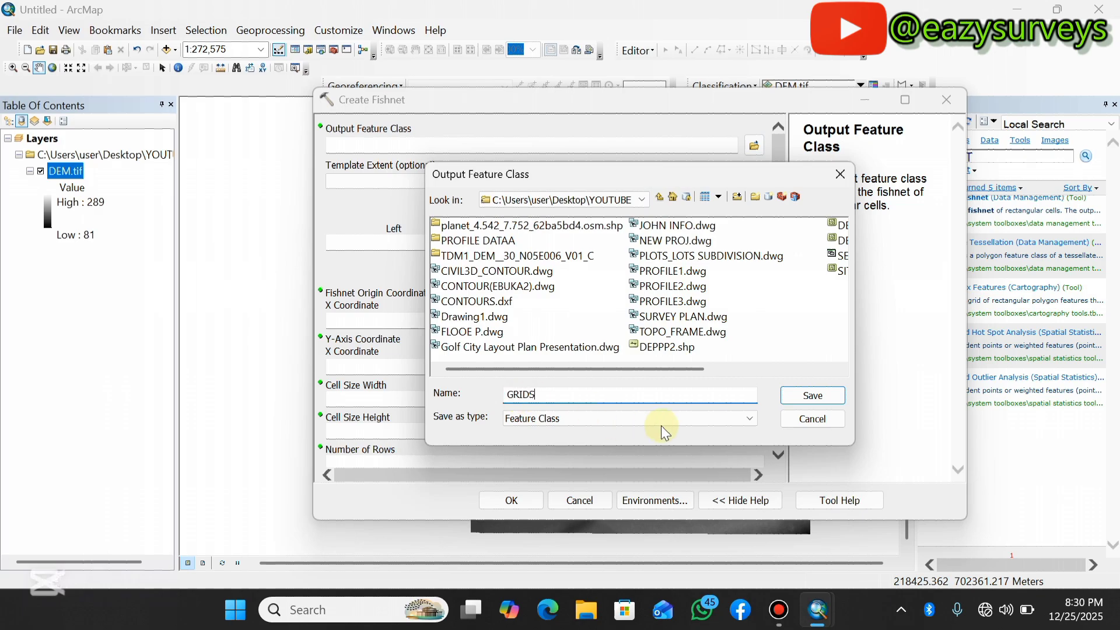
{"action": "left_click", "coordinate": [813, 396]}
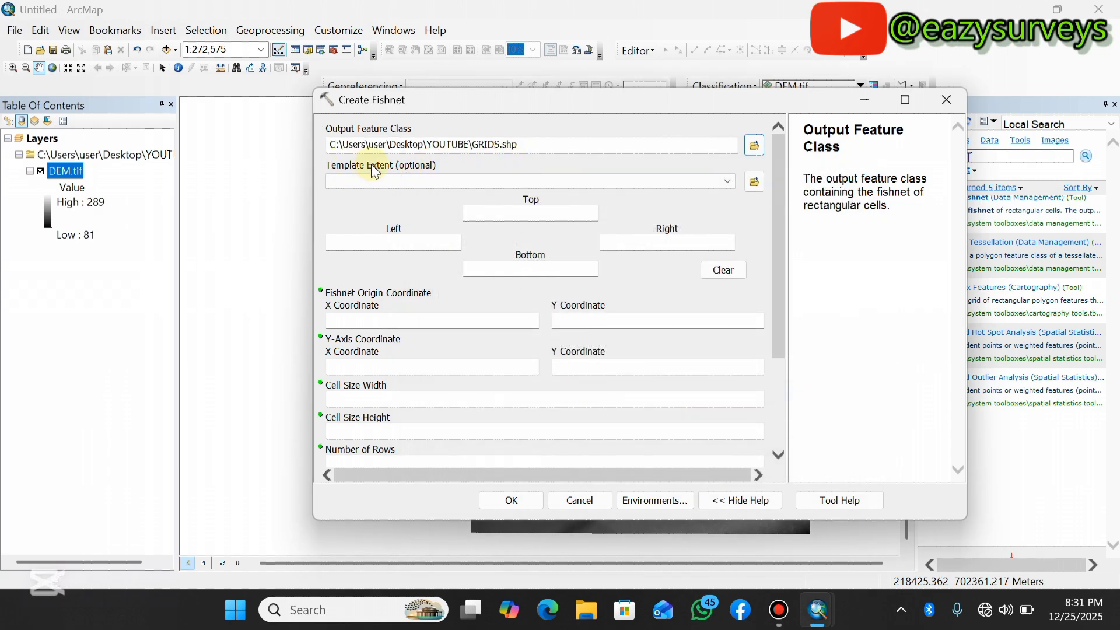
Set the fishnet's template extent to the same as layer DEM.tif.
{"action": "left_click", "coordinate": [727, 180]}
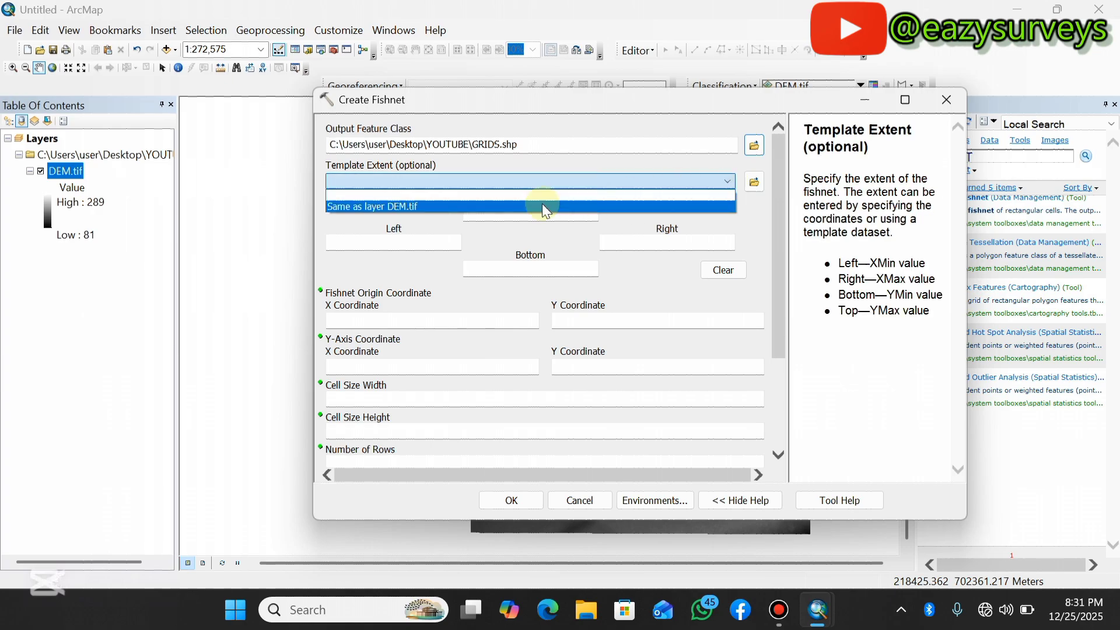
{"action": "left_click", "coordinate": [402, 205]}
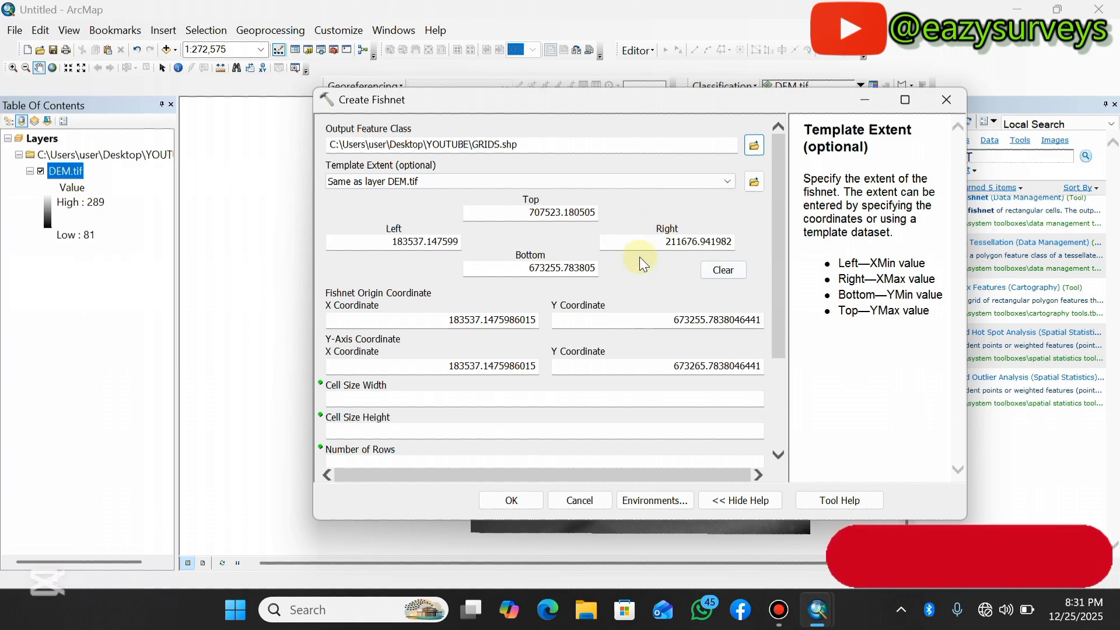
{"action": "left_click_drag", "start_coordinate": [776, 231], "coordinate": [769, 340]}
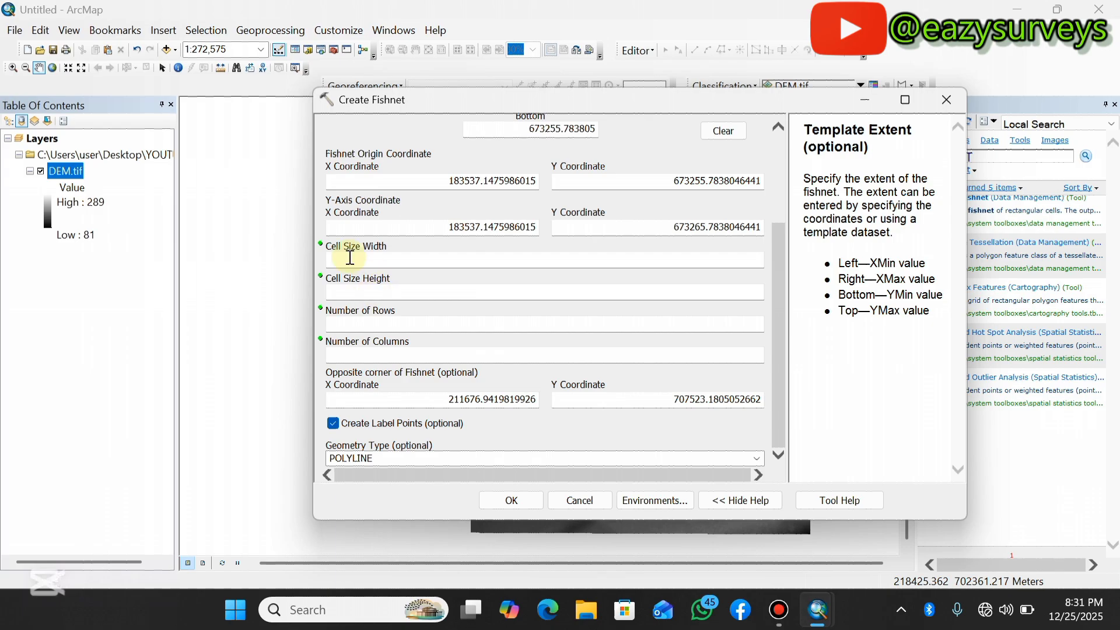
Inspect the DEM layer's raster columns and rows in its source properties.
{"action": "left_click", "coordinate": [66, 177]}
{"action": "right_click", "coordinate": [66, 177]}
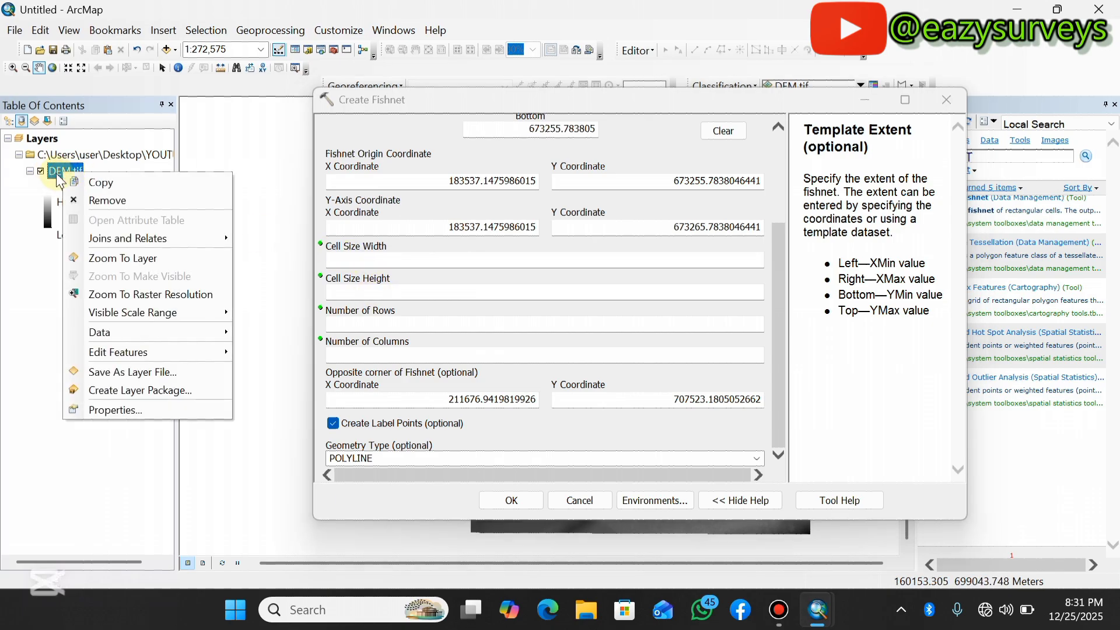
{"action": "left_click", "coordinate": [102, 410]}
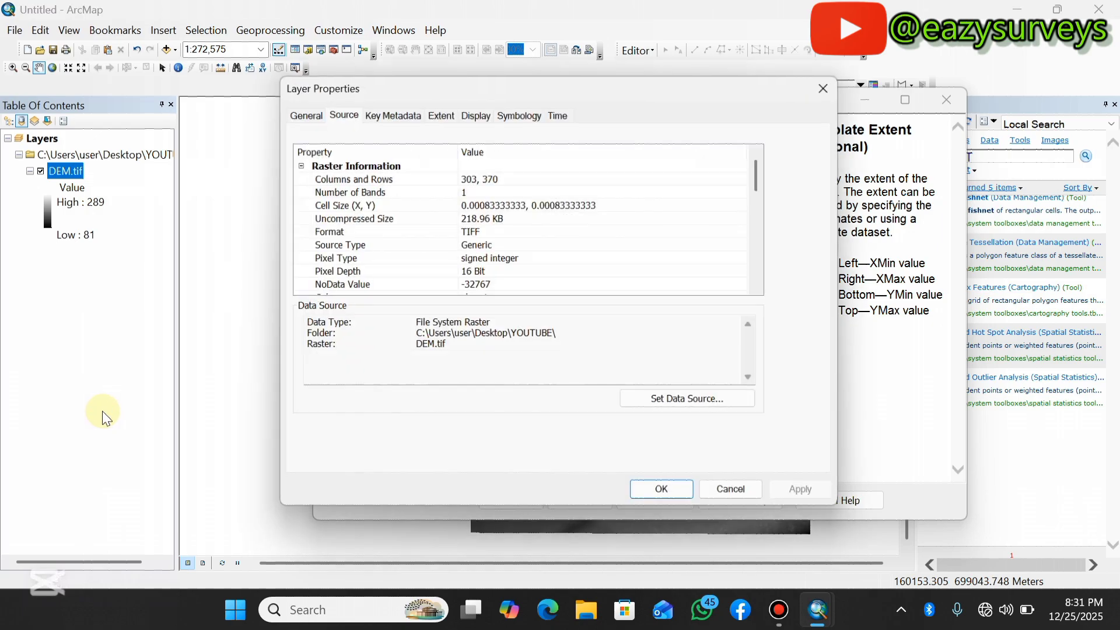
{"action": "left_click", "coordinate": [300, 117]}
{"action": "left_click", "coordinate": [350, 116]}
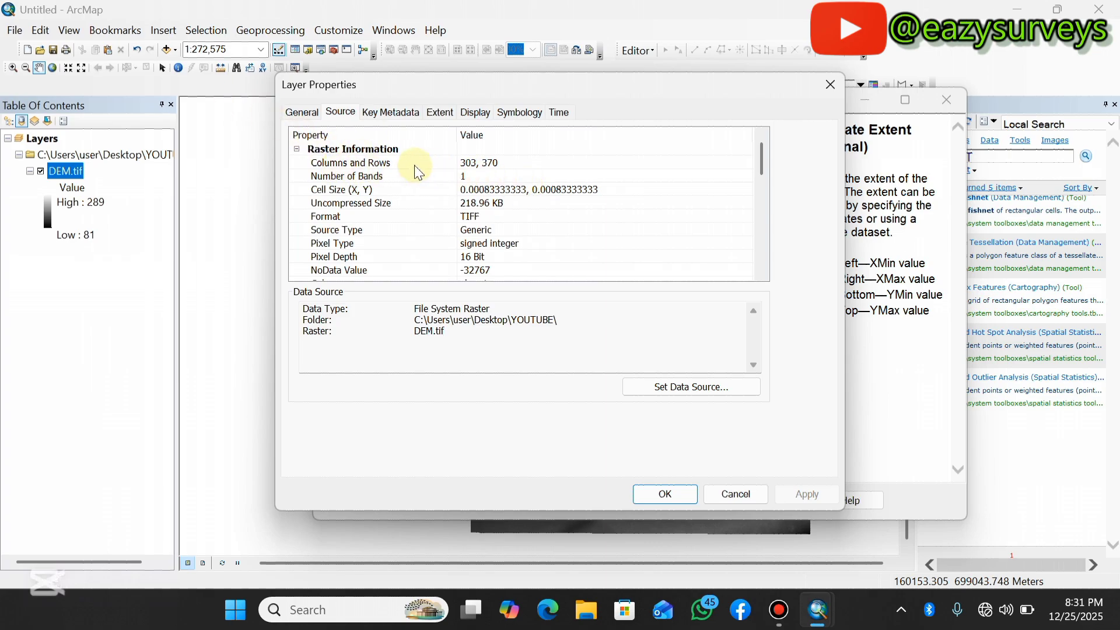
{"action": "left_click", "coordinate": [829, 85]}
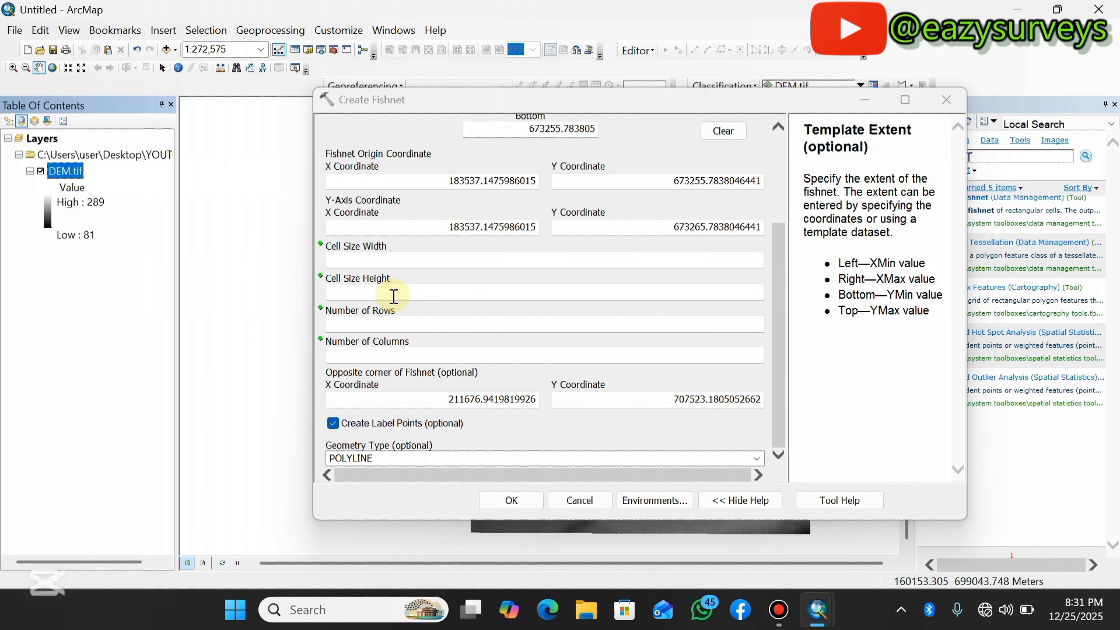
{"action": "left_click", "coordinate": [390, 323]}
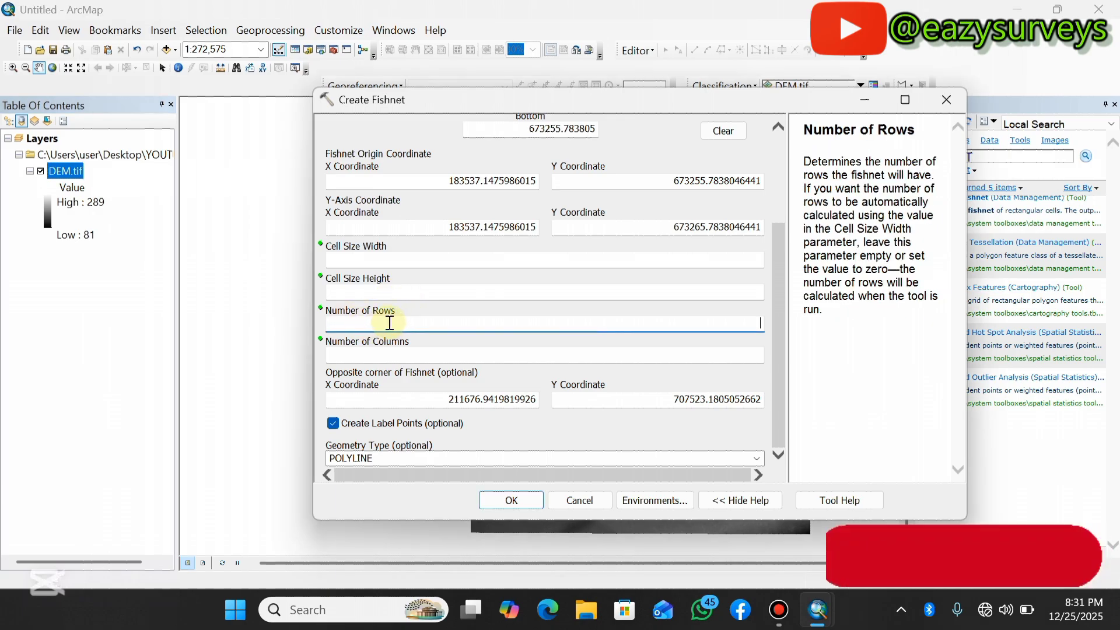
{"action": "right_click", "coordinate": [64, 171]}
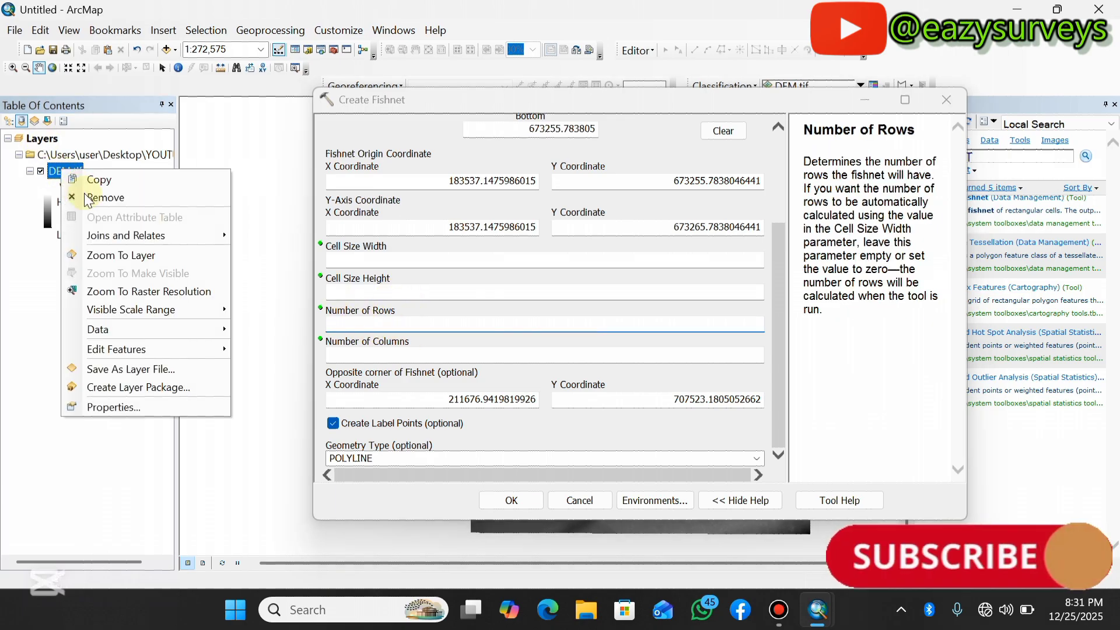
{"action": "left_click", "coordinate": [125, 406]}
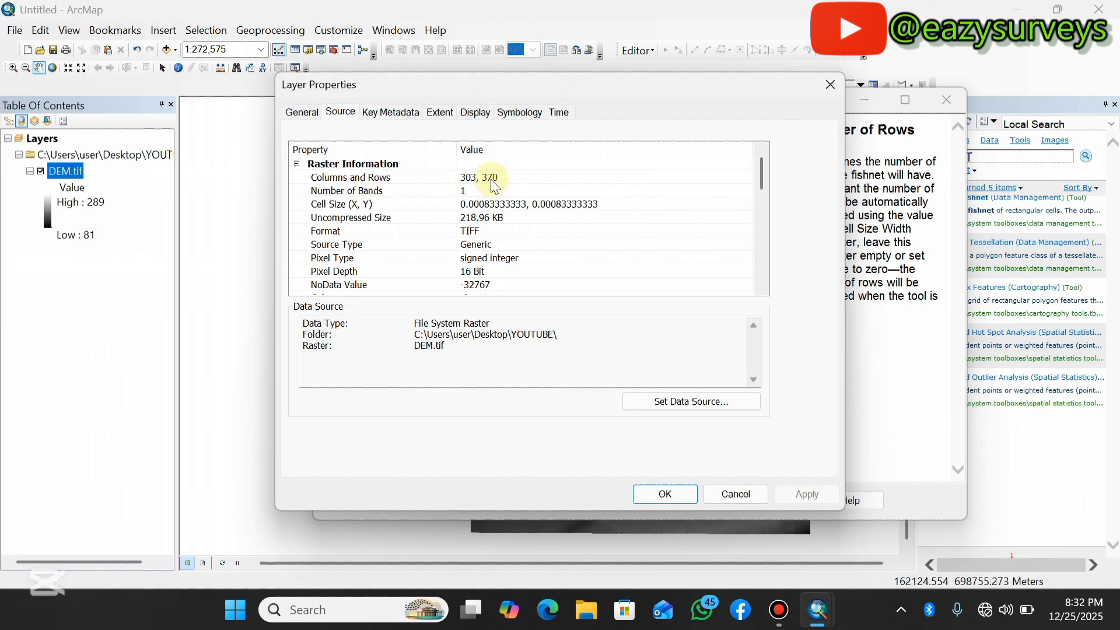
{"action": "left_click", "coordinate": [828, 84]}
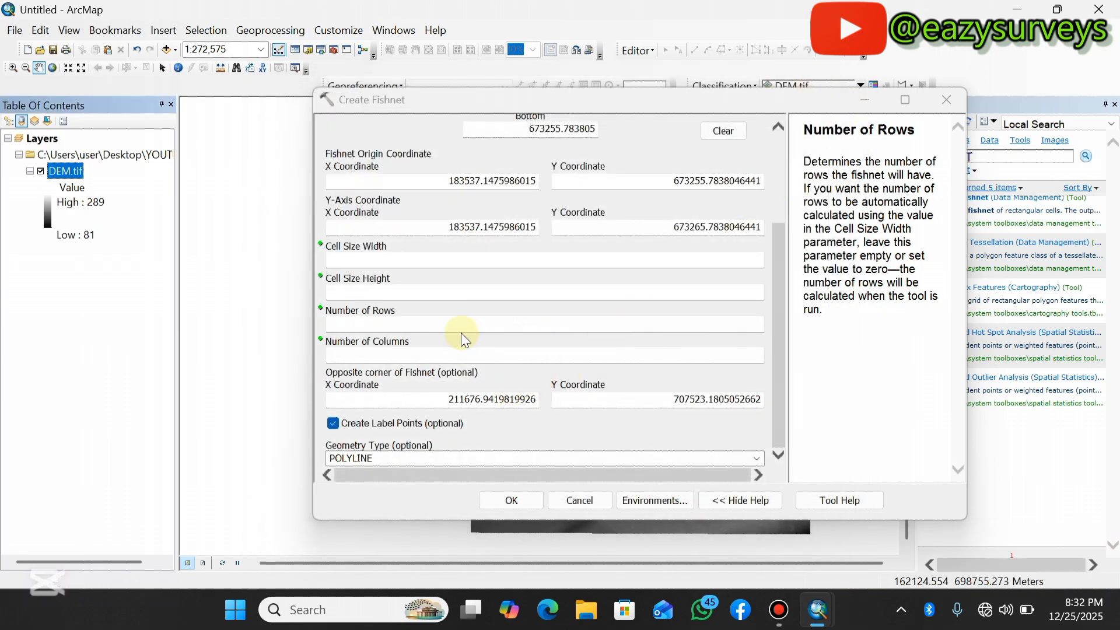
Set the fishnet to 370 rows and 303 columns, and choose POLYGON as the geometry type.
{"action": "left_click", "coordinate": [710, 322]}
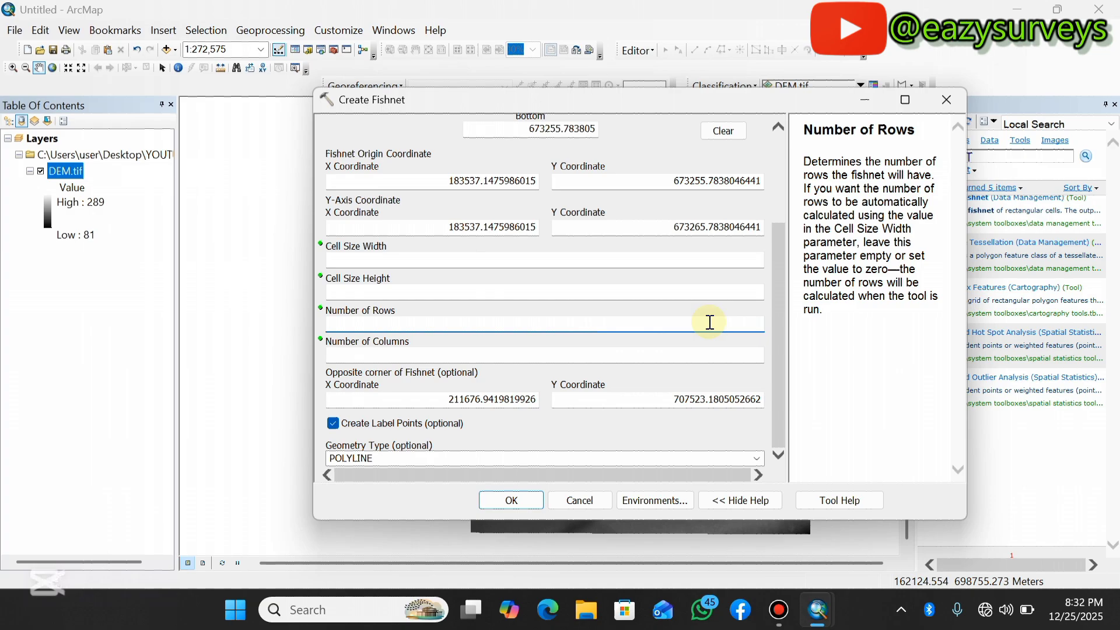
{"action": "type", "text": "370"}
{"action": "left_click", "coordinate": [749, 356]}
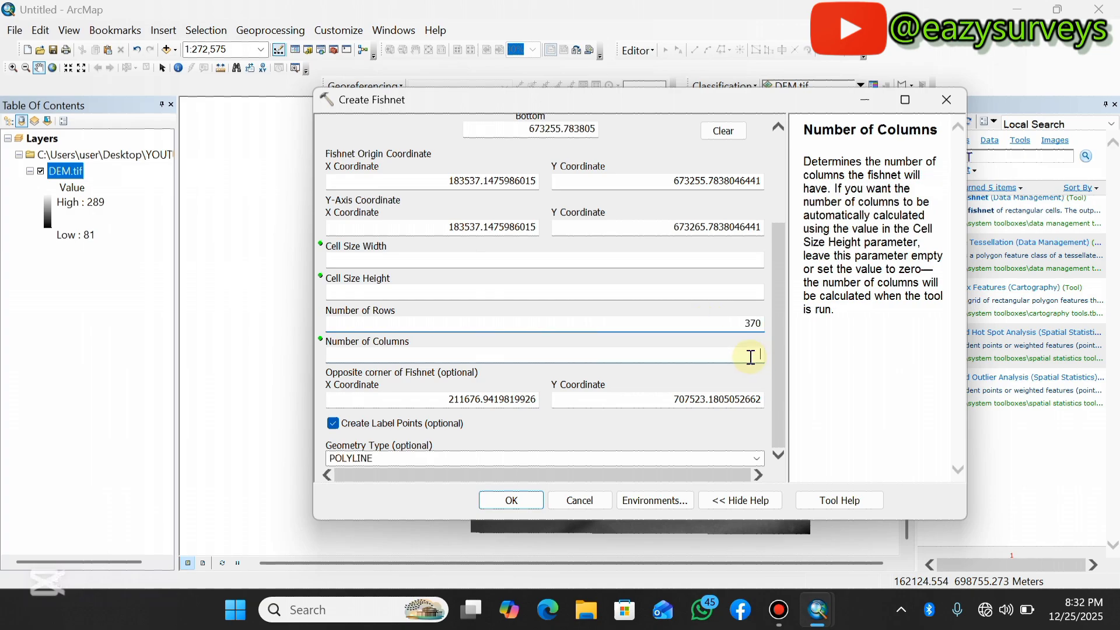
{"action": "type", "text": "30"}
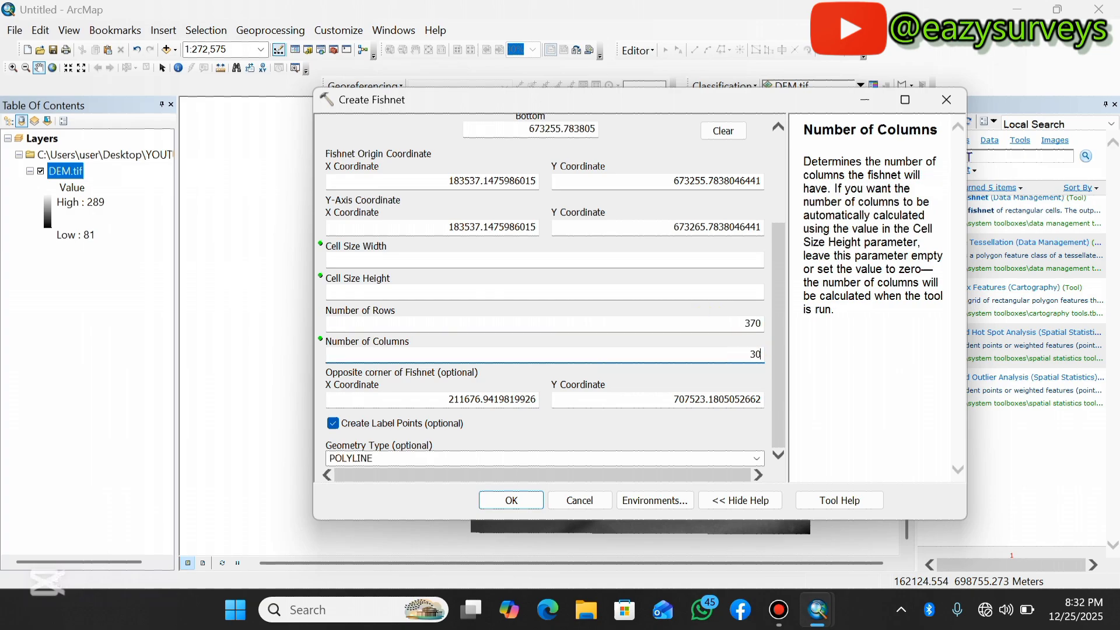
{"action": "type", "text": "3"}
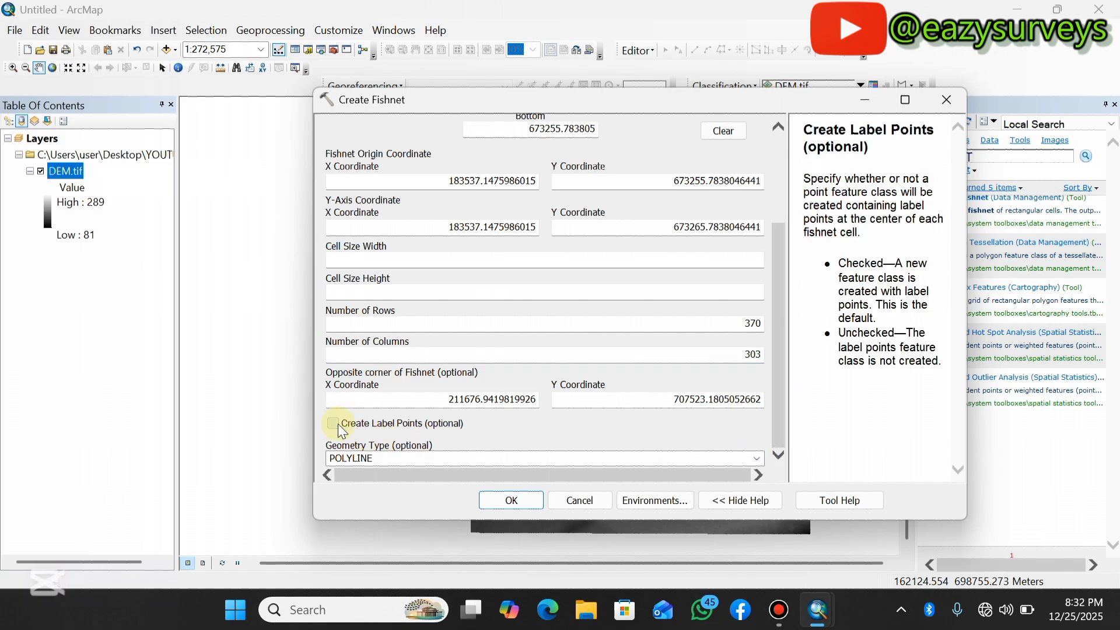
{"action": "left_click", "coordinate": [758, 460]}
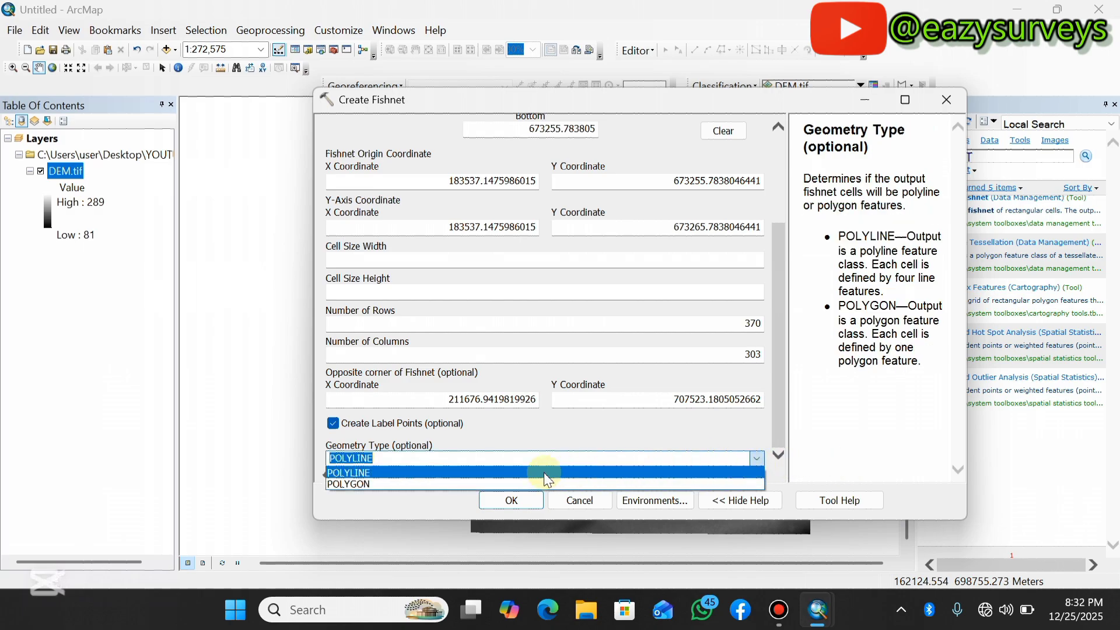
{"action": "left_click", "coordinate": [368, 483]}
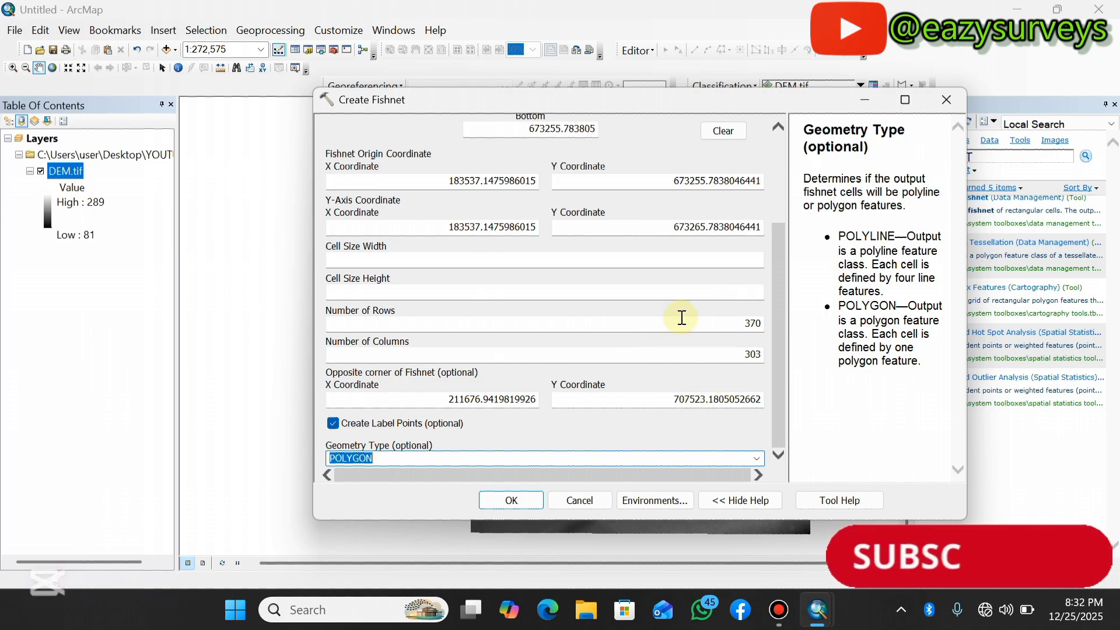
Zoom into the DEM and identify pixel values to examine the size of individual raster cells.
{"action": "left_click_drag", "start_coordinate": [746, 97], "coordinate": [1075, 146]}
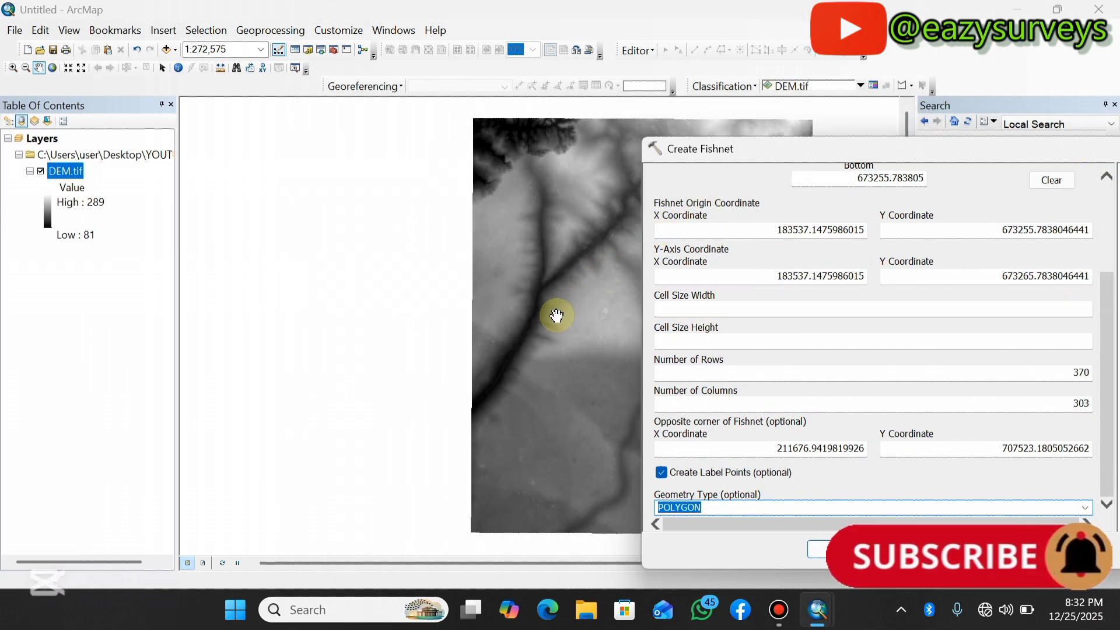
{"action": "scroll", "coordinate": [545, 327], "scroll_direction": "up", "scroll_amount": 2}
{"action": "scroll", "coordinate": [542, 327], "scroll_direction": "down", "scroll_amount": 2}
{"action": "scroll", "coordinate": [540, 327], "scroll_direction": "down", "scroll_amount": 4}
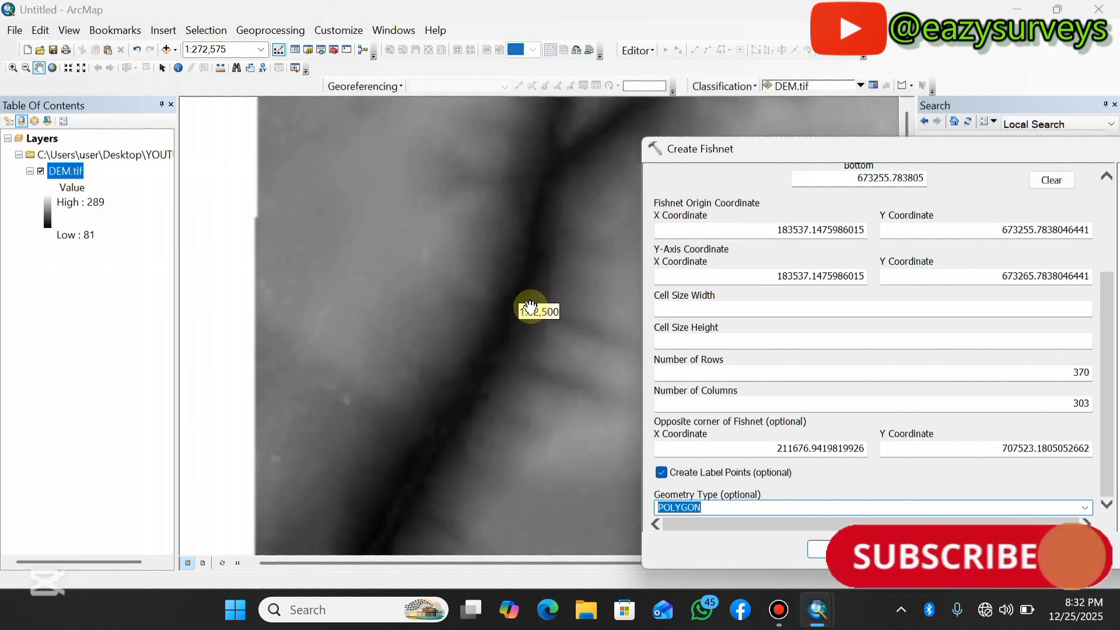
{"action": "scroll", "coordinate": [513, 312], "scroll_direction": "down", "scroll_amount": 5}
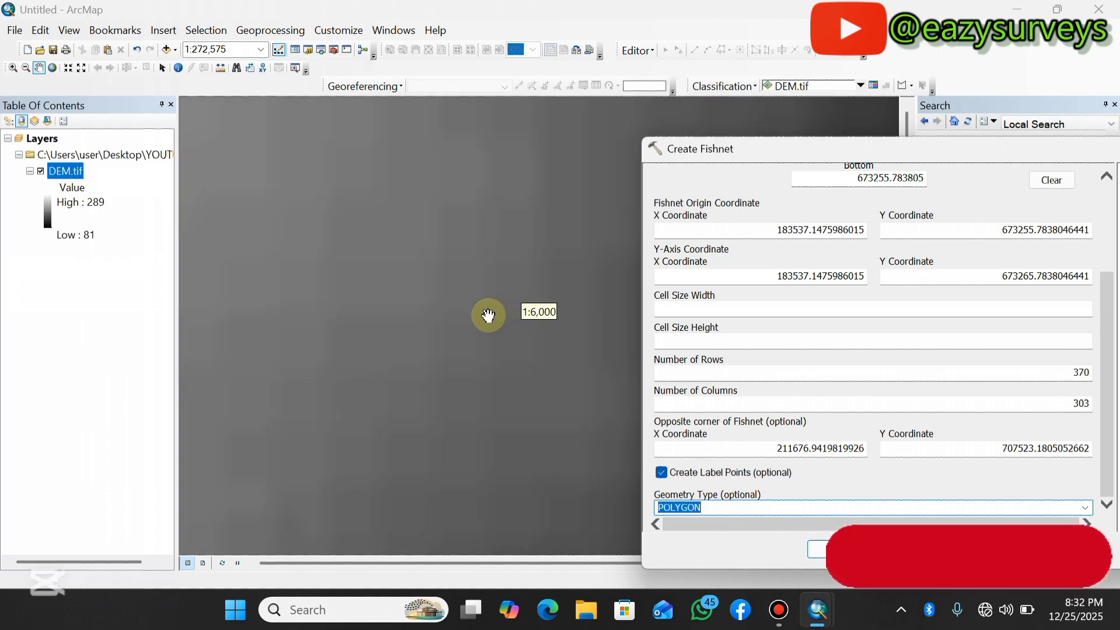
{"action": "scroll", "coordinate": [457, 306], "scroll_direction": "down", "scroll_amount": 3}
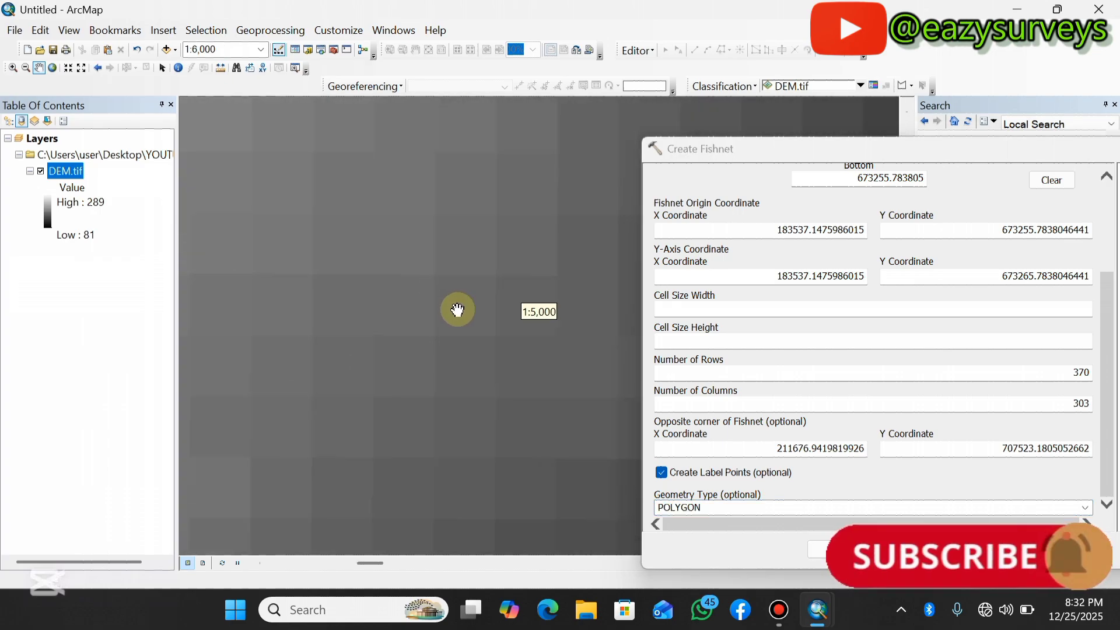
{"action": "left_click_drag", "start_coordinate": [437, 305], "coordinate": [357, 270]}
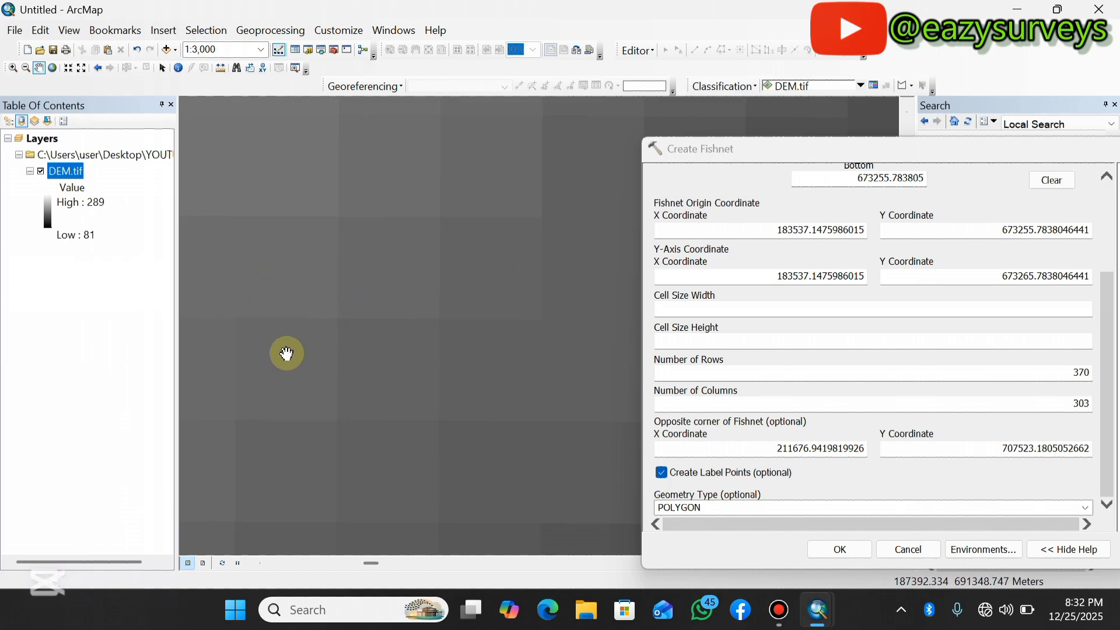
{"action": "left_click", "coordinate": [178, 68]}
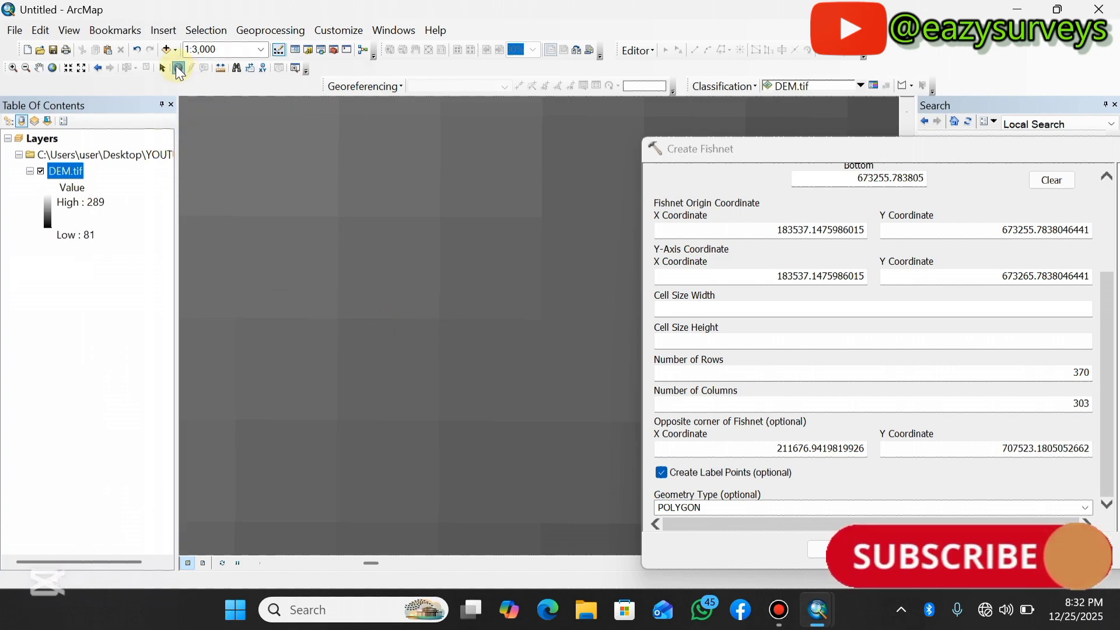
{"action": "left_click", "coordinate": [381, 374]}
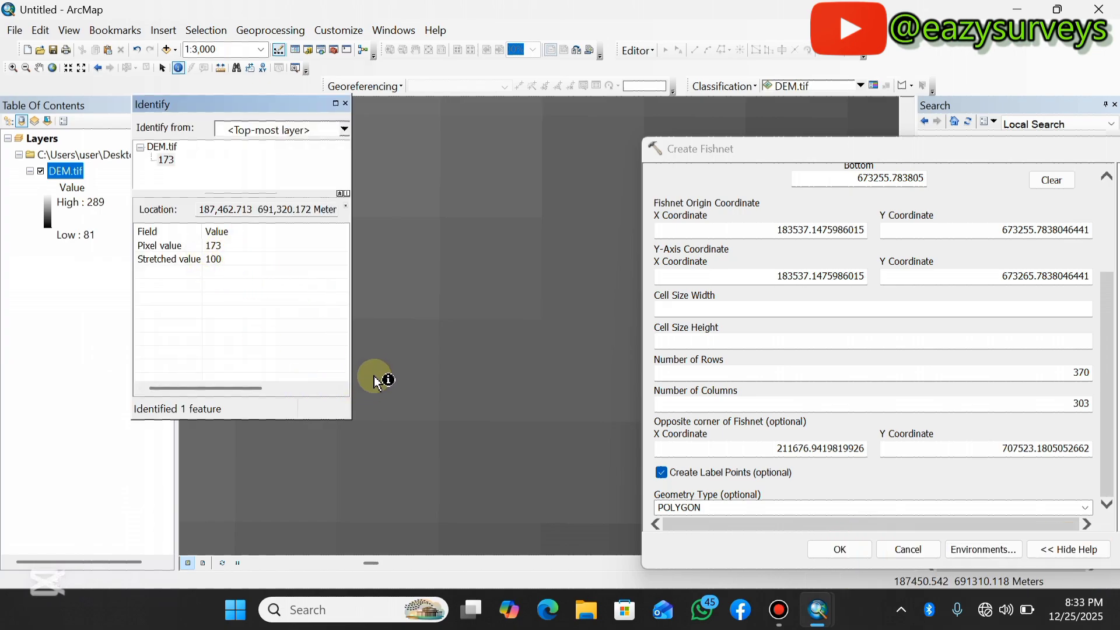
{"action": "left_click", "coordinate": [486, 261]}
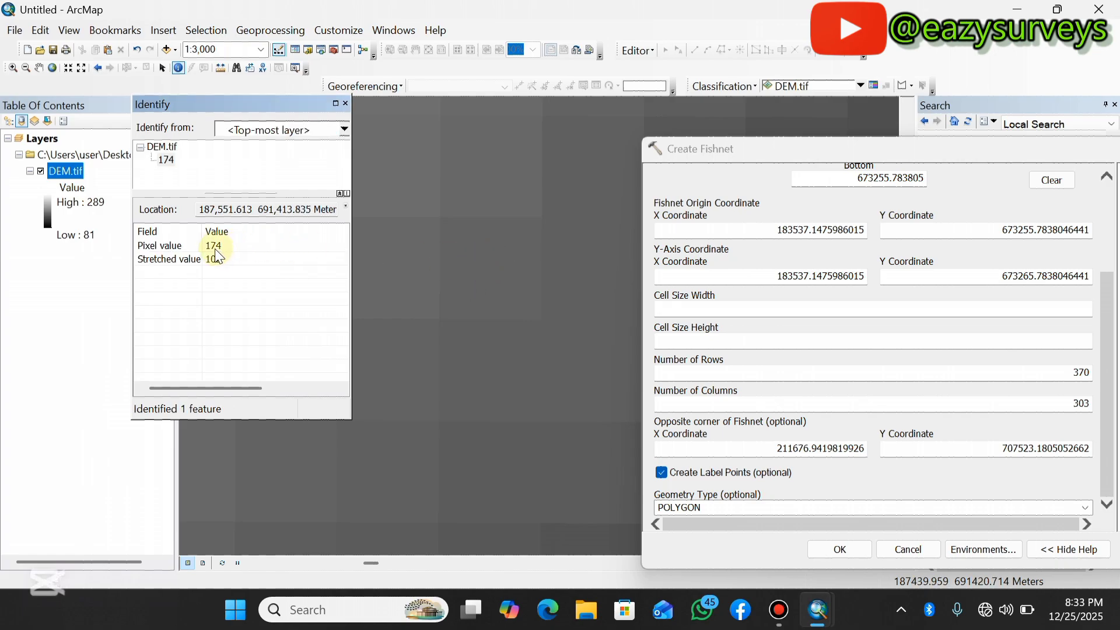
{"action": "left_click", "coordinate": [387, 161]}
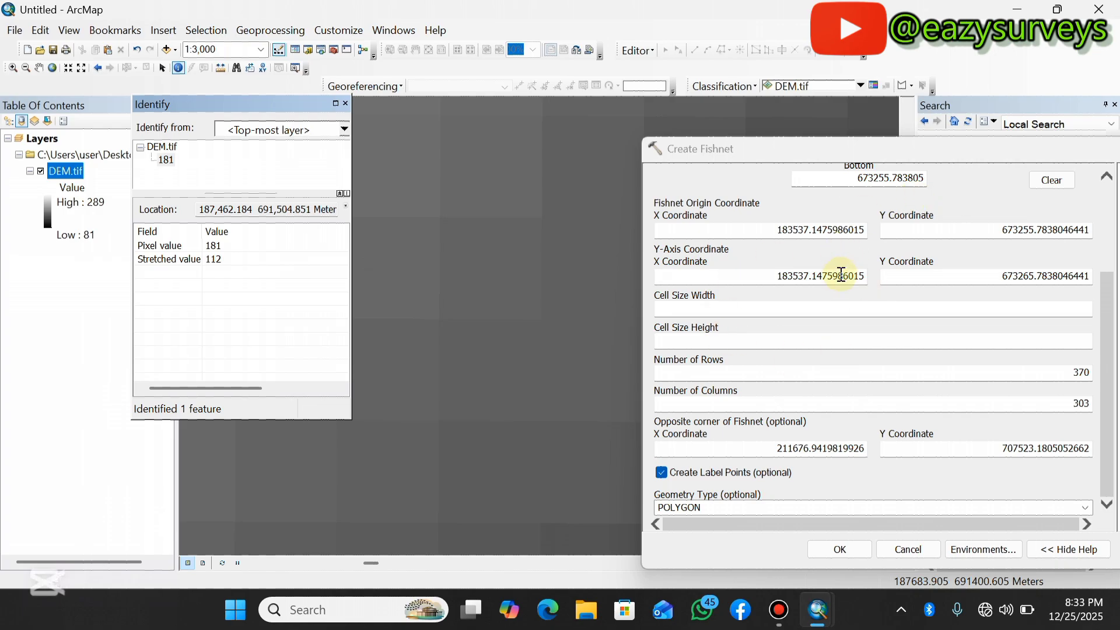
{"action": "left_click", "coordinate": [346, 104]}
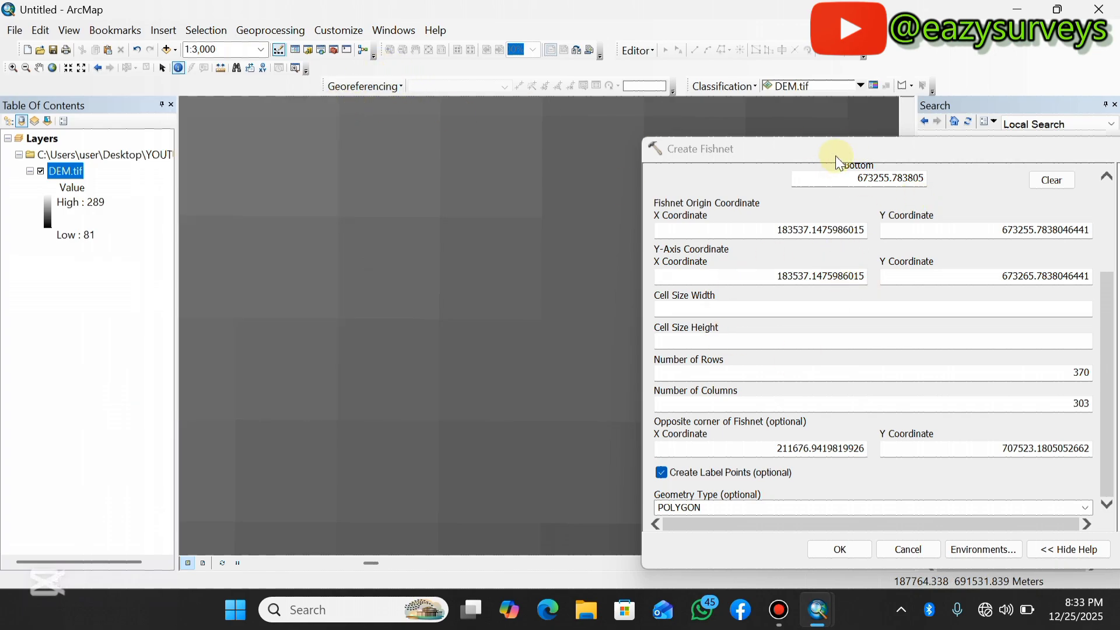
Run the Create Fishnet tool with these settings.
{"action": "left_click_drag", "start_coordinate": [835, 152], "coordinate": [435, 97]}
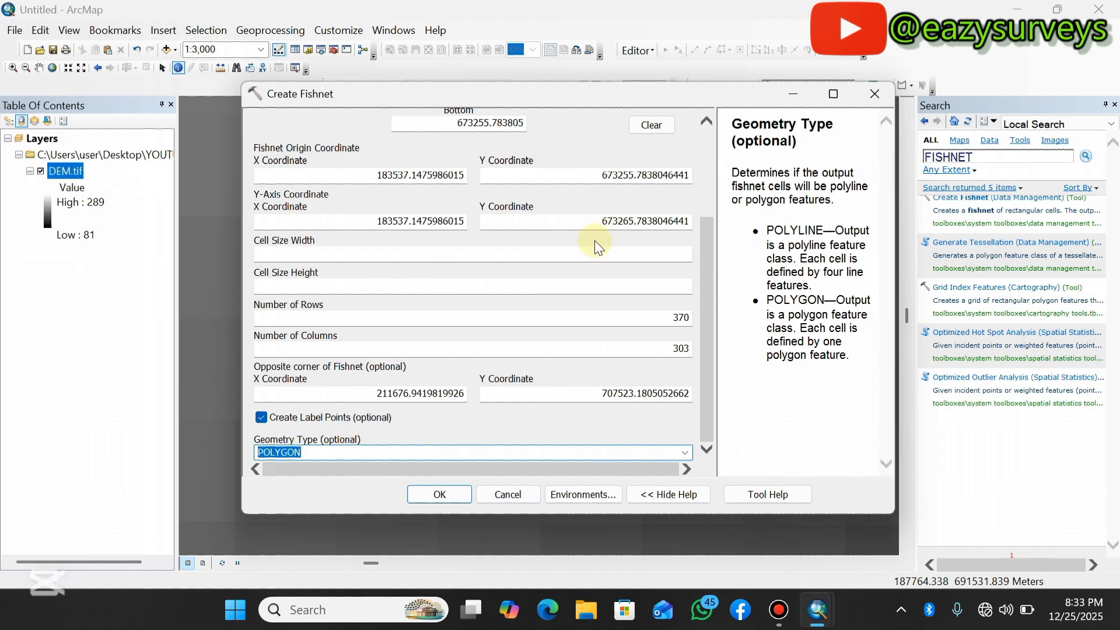
{"action": "left_click", "coordinate": [441, 495]}
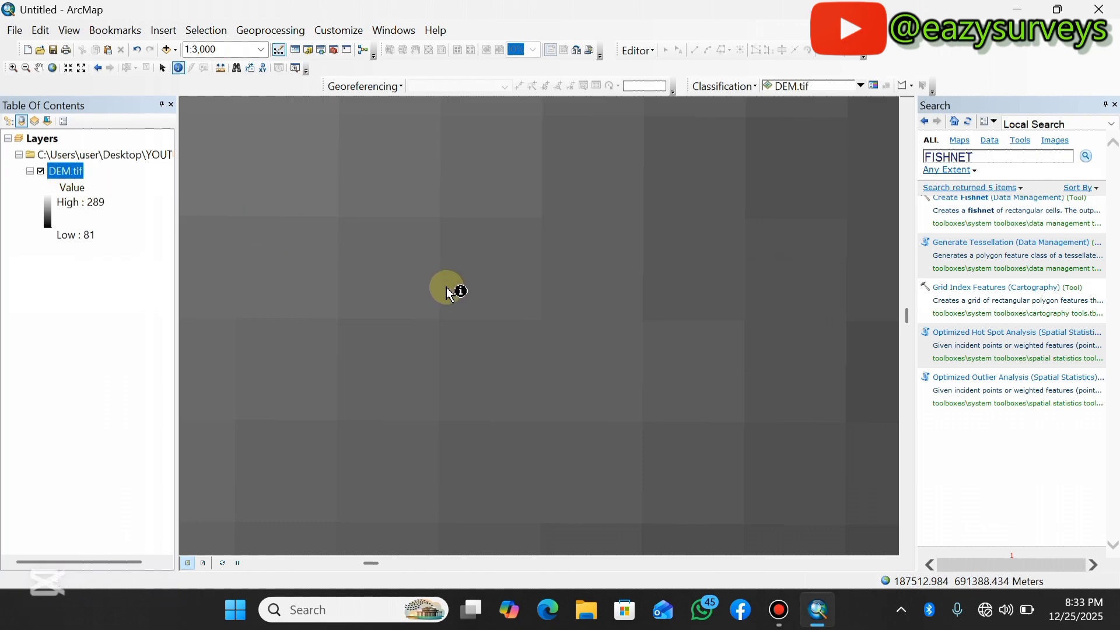
Hide the GRIDS polygon layer so only the label points show over the DEM.
{"action": "scroll", "coordinate": [449, 291], "scroll_direction": "down", "scroll_amount": 5}
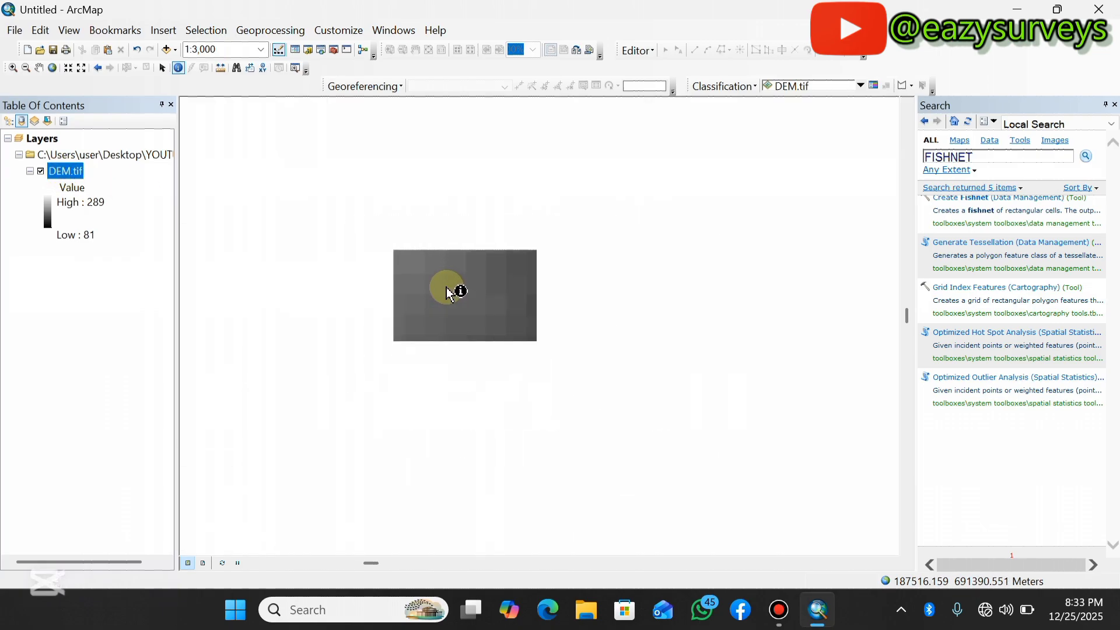
{"action": "scroll", "coordinate": [449, 291], "scroll_direction": "down", "scroll_amount": 1}
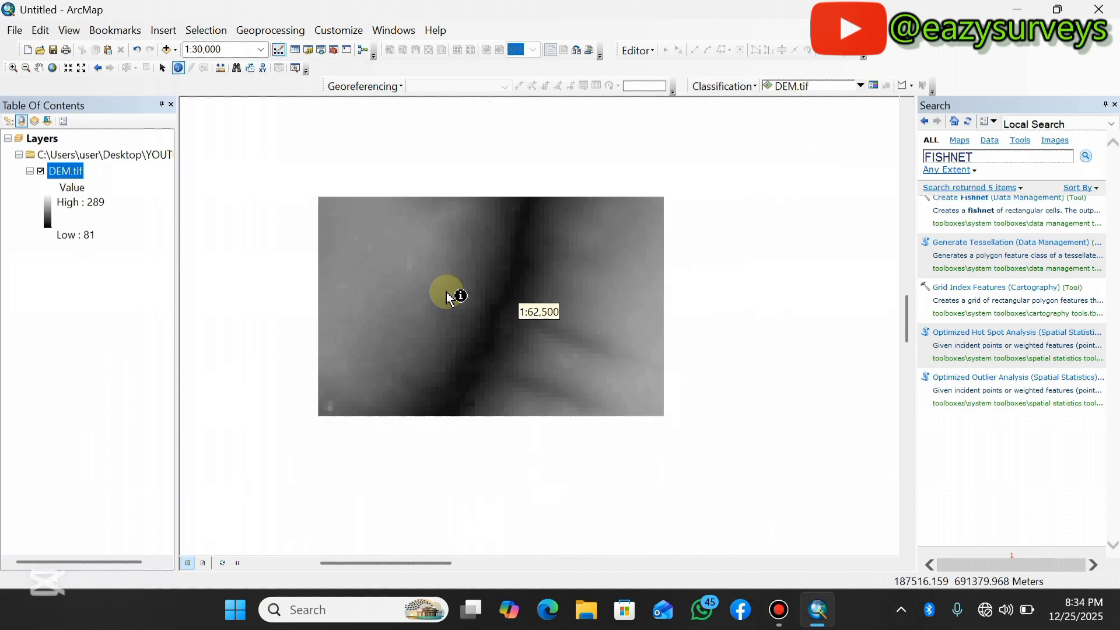
{"action": "scroll", "coordinate": [448, 298], "scroll_direction": "down", "scroll_amount": 1}
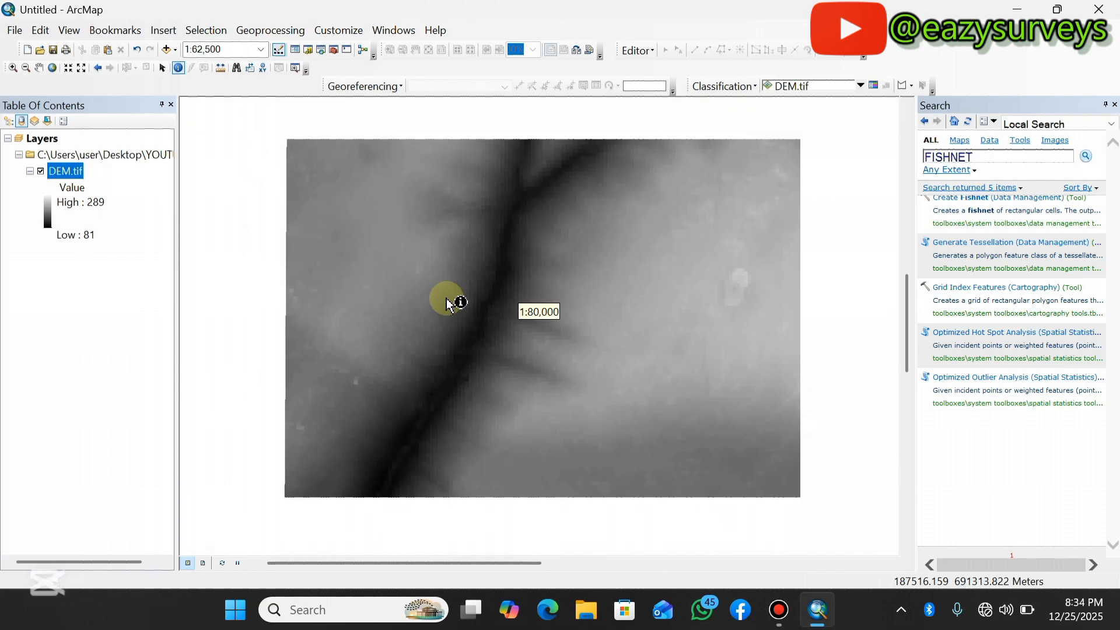
{"action": "right_click", "coordinate": [75, 176]}
{"action": "left_click", "coordinate": [116, 252]}
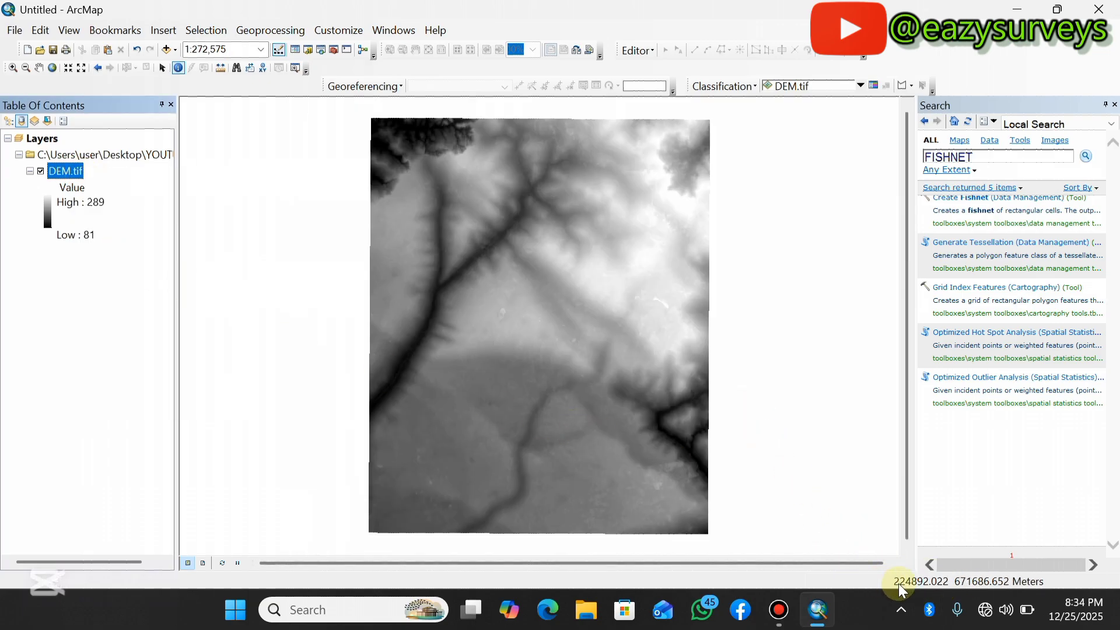
{"action": "left_click", "coordinate": [162, 67]}
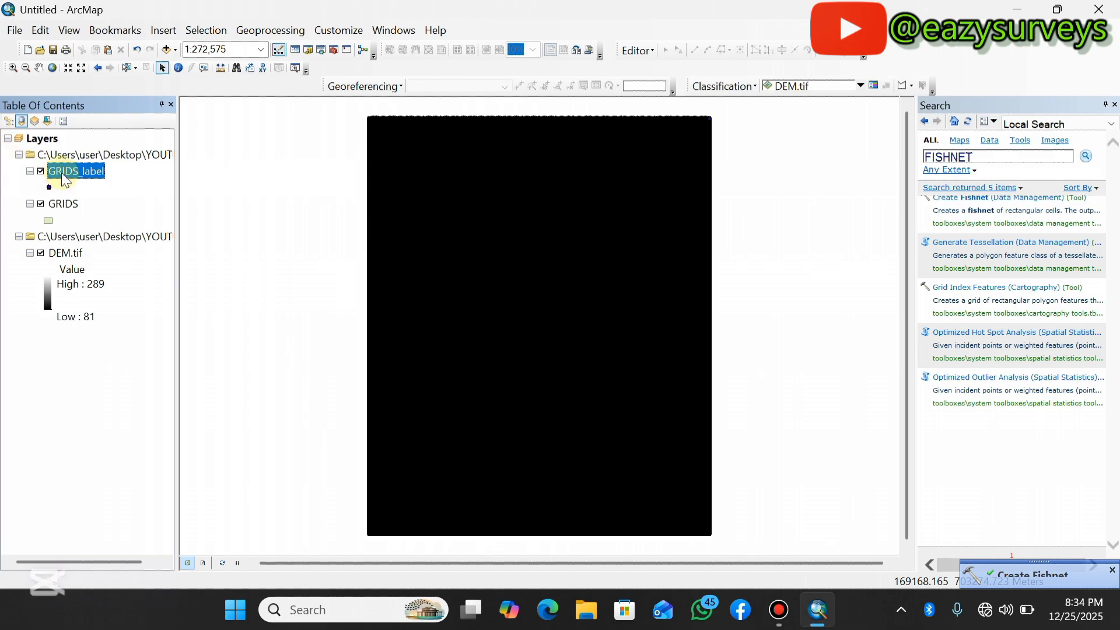
{"action": "left_click", "coordinate": [41, 204]}
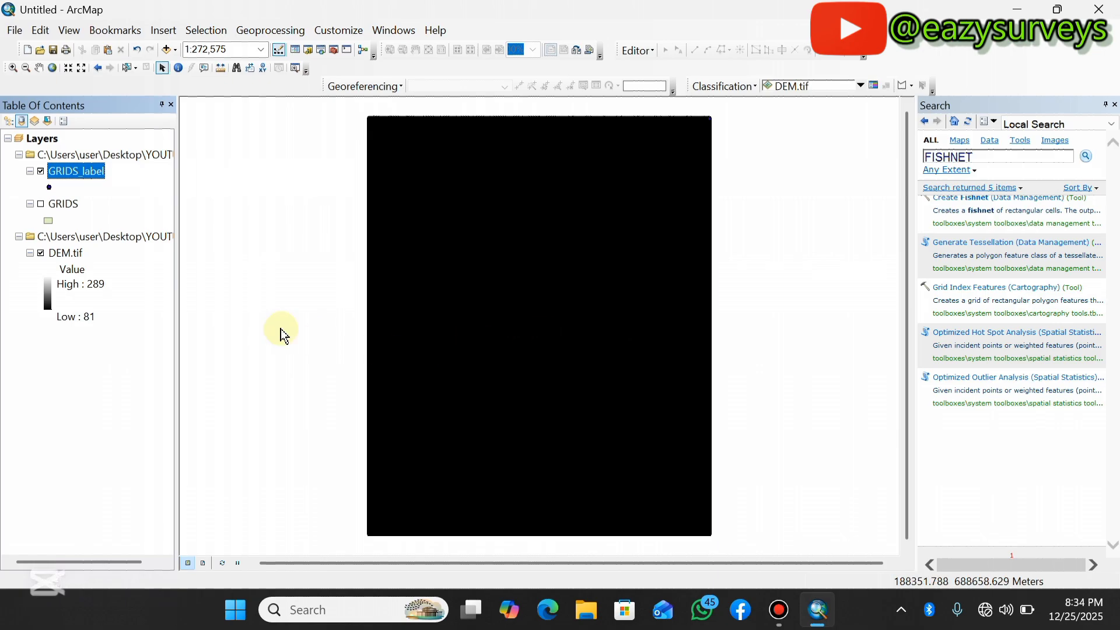
Zoom in and out to examine how the fishnet label points align with the DEM cells.
{"action": "scroll", "coordinate": [467, 349], "scroll_direction": "up", "scroll_amount": 5}
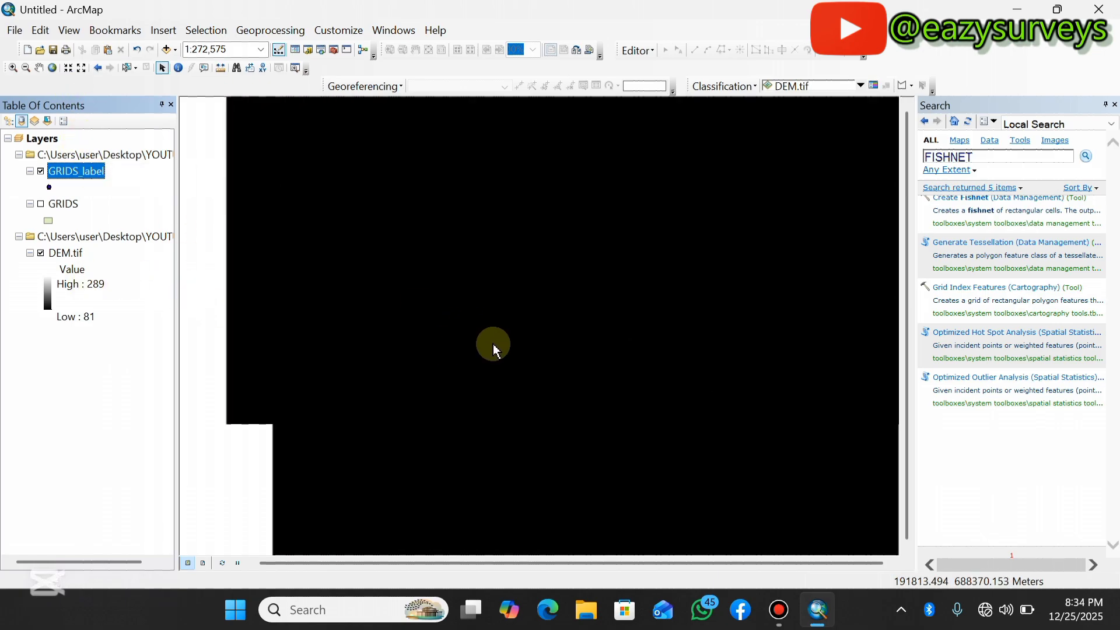
{"action": "scroll", "coordinate": [492, 330], "scroll_direction": "up", "scroll_amount": 8}
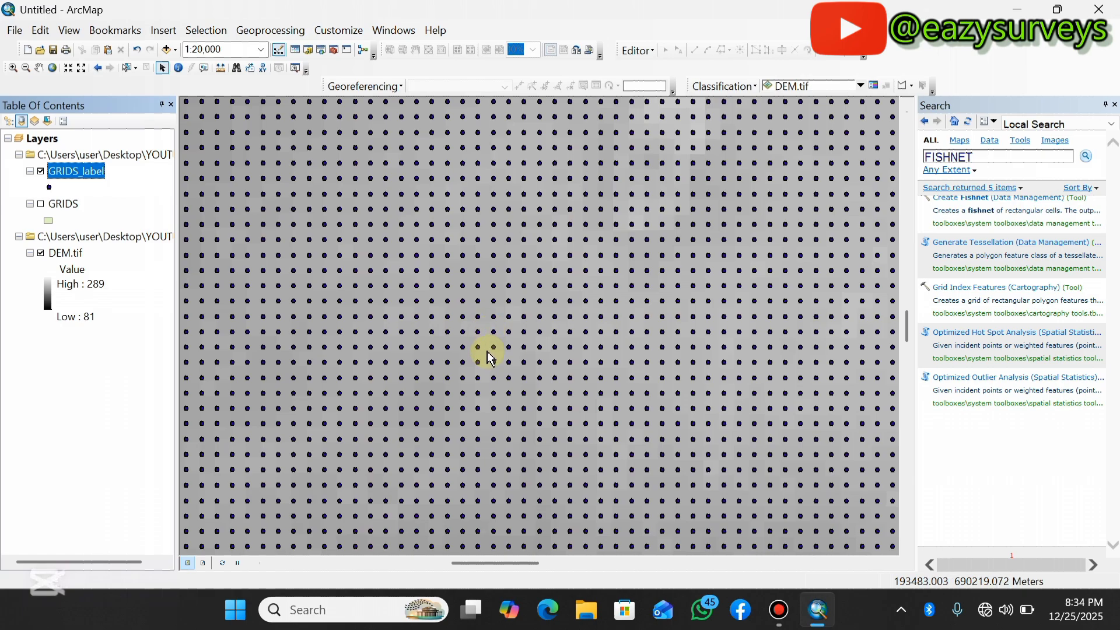
{"action": "scroll", "coordinate": [492, 338], "scroll_direction": "up", "scroll_amount": 4}
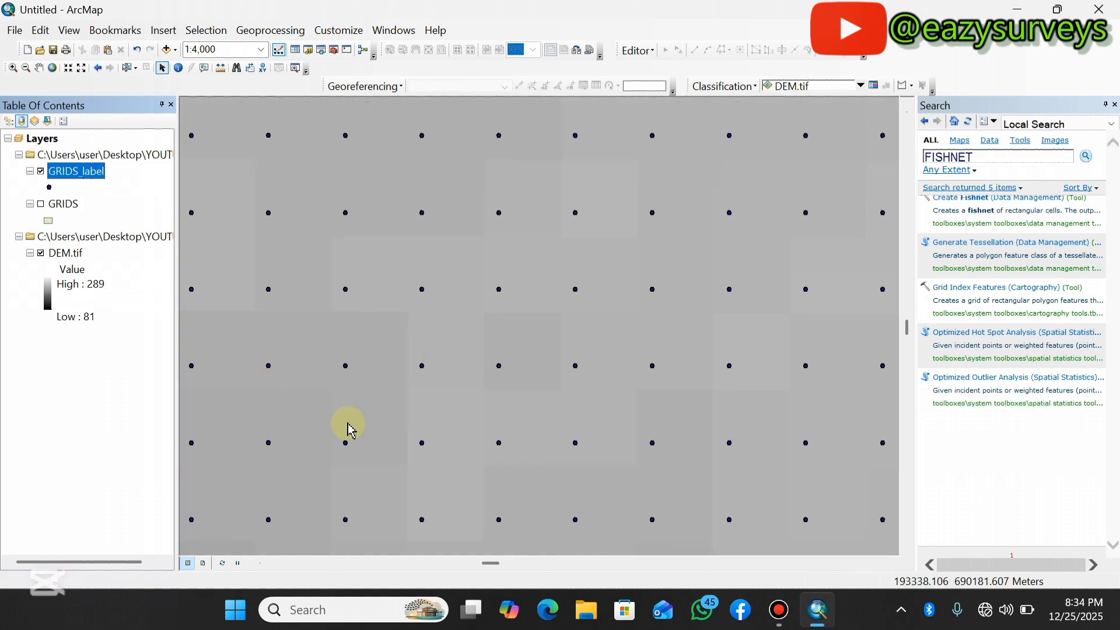
{"action": "scroll", "coordinate": [350, 429], "scroll_direction": "down", "scroll_amount": 1}
{"action": "scroll", "coordinate": [502, 232], "scroll_direction": "up", "scroll_amount": 2}
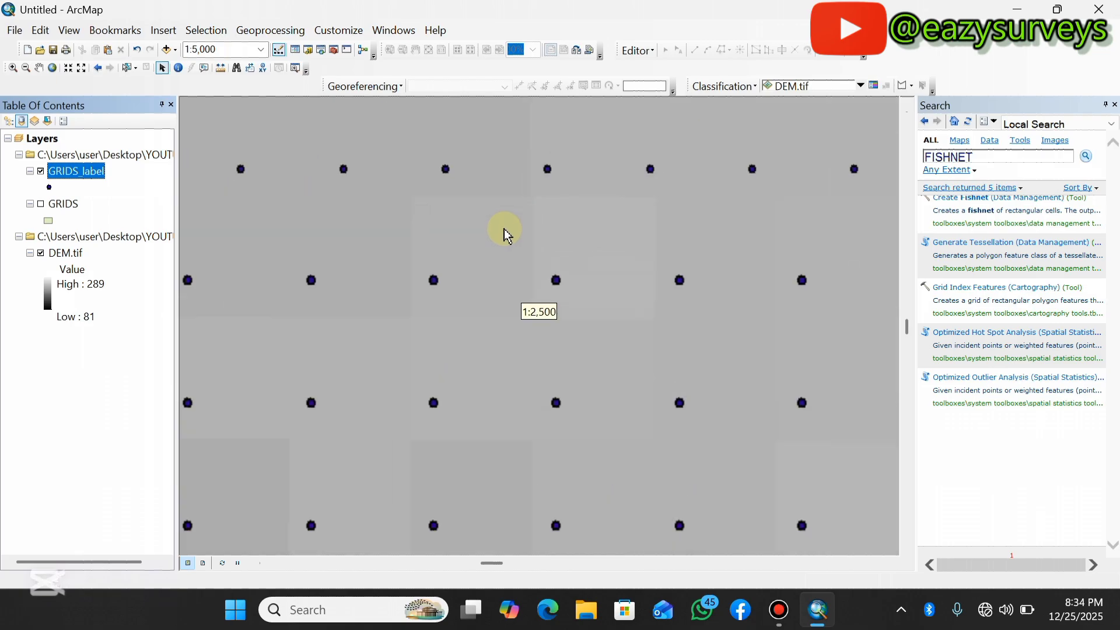
{"action": "scroll", "coordinate": [505, 233], "scroll_direction": "down", "scroll_amount": 4}
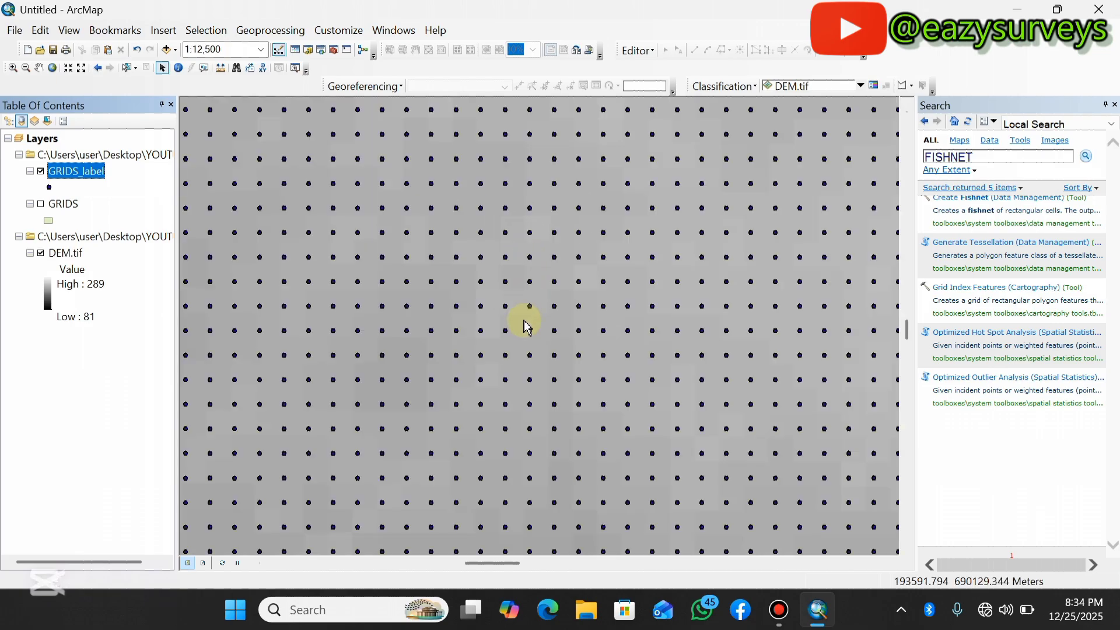
{"action": "scroll", "coordinate": [537, 300], "scroll_direction": "down", "scroll_amount": 2}
{"action": "scroll", "coordinate": [268, 245], "scroll_direction": "up", "scroll_amount": 3}
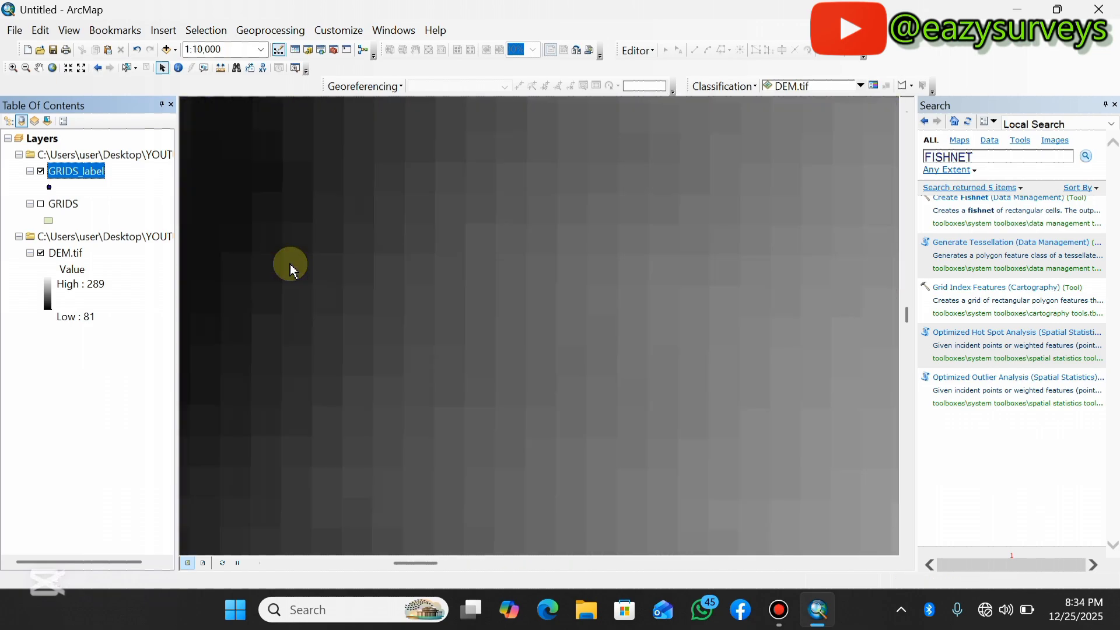
{"action": "scroll", "coordinate": [237, 227], "scroll_direction": "up", "scroll_amount": 3}
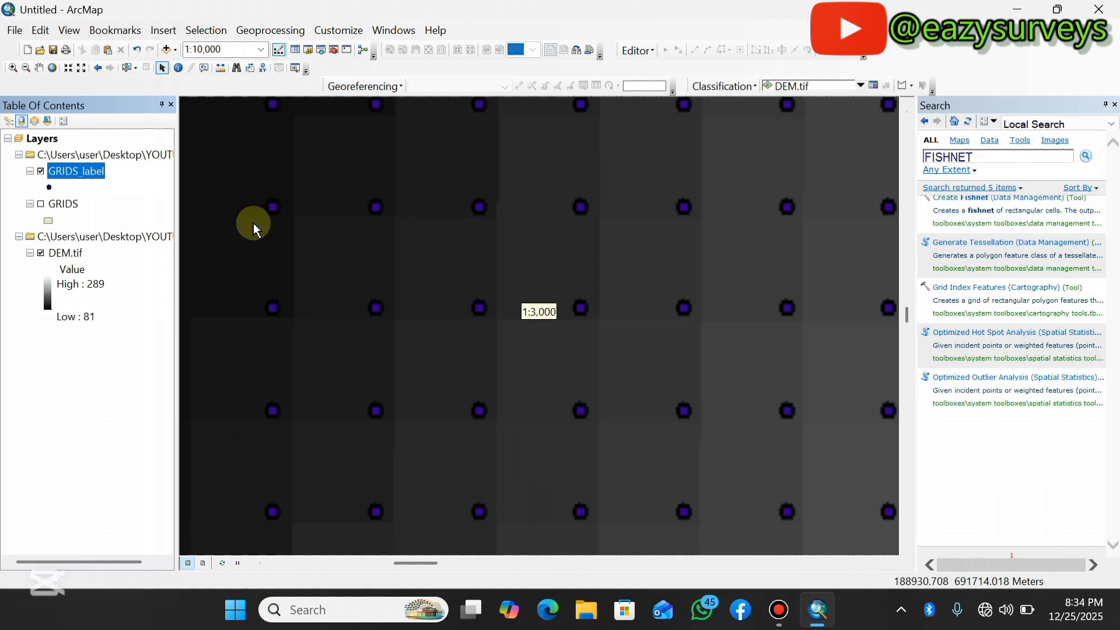
Change the GRIDS_label point symbol colour to red and close the Search window.
{"action": "left_click", "coordinate": [50, 188]}
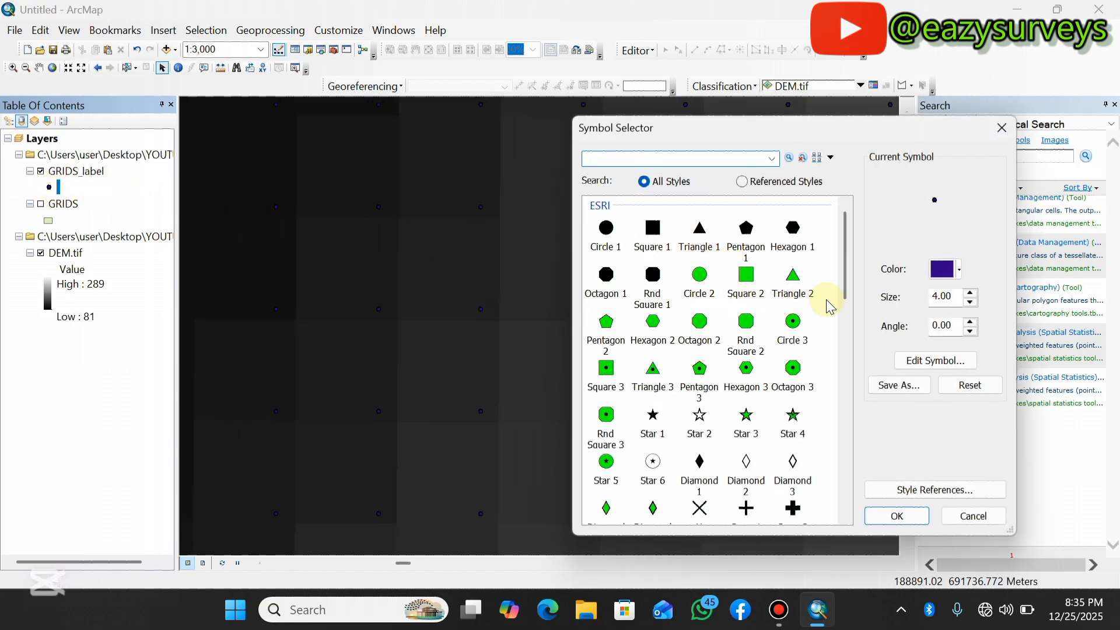
{"action": "left_click", "coordinate": [940, 271]}
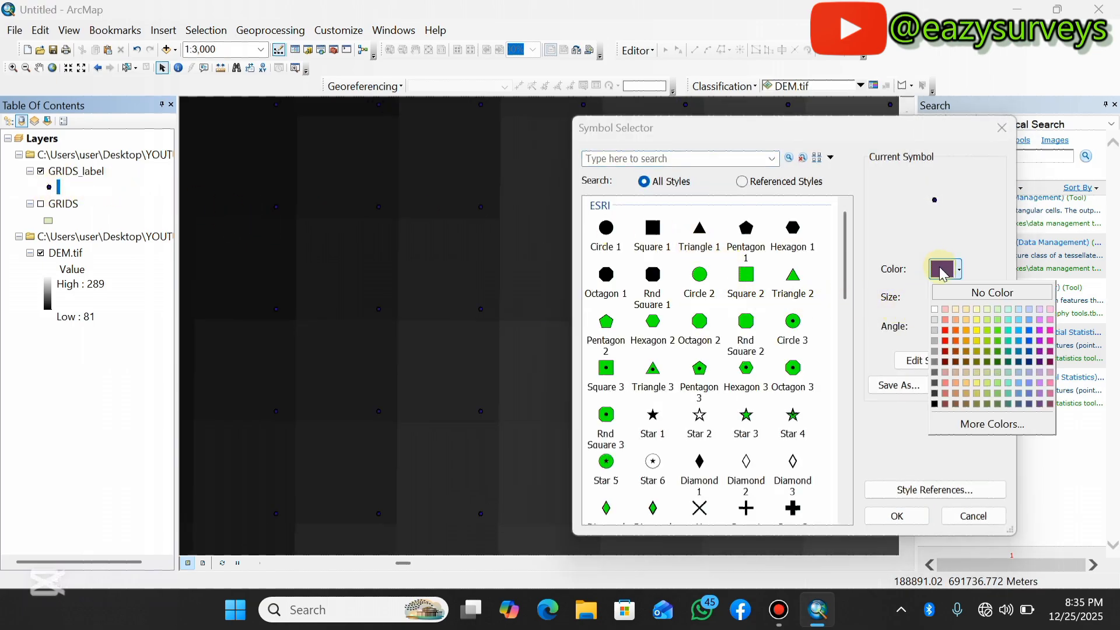
{"action": "left_click", "coordinate": [945, 331]}
{"action": "left_click", "coordinate": [890, 516]}
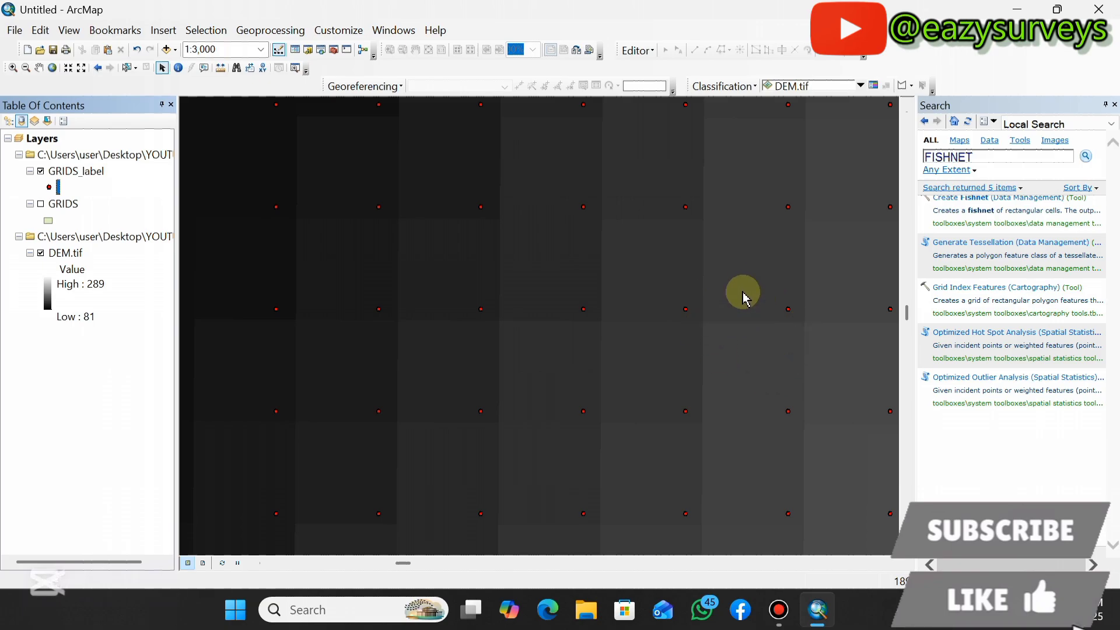
{"action": "left_click", "coordinate": [1115, 105]}
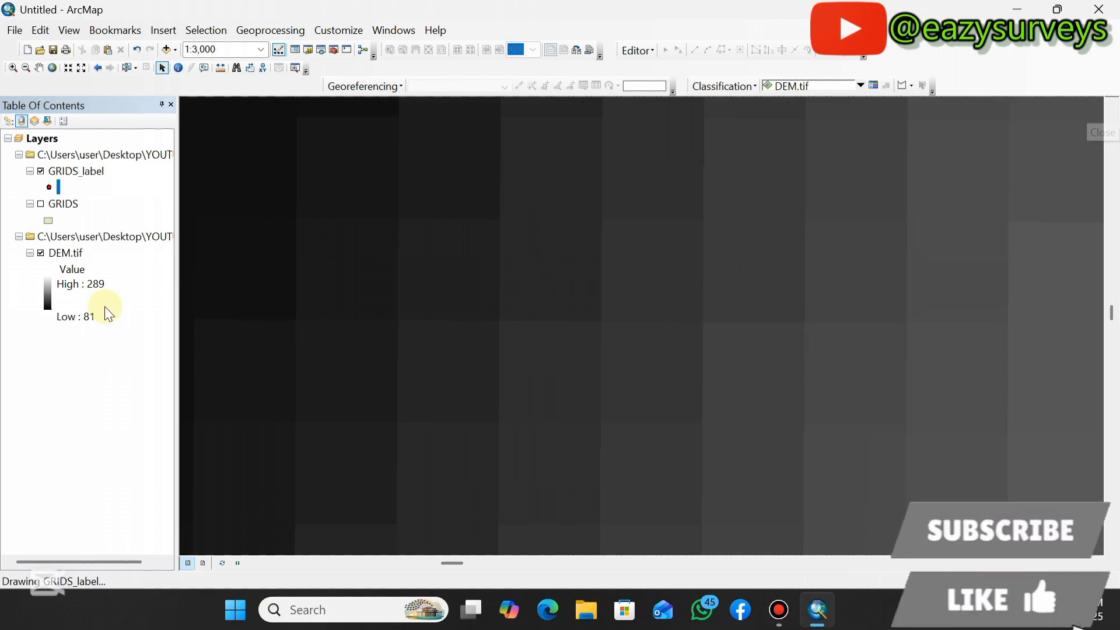
Zoom out over the fishnet points and zoom to the full extent of the DEM layer.
{"action": "scroll", "coordinate": [360, 273], "scroll_direction": "down", "scroll_amount": 1}
{"action": "scroll", "coordinate": [408, 300], "scroll_direction": "down", "scroll_amount": 4}
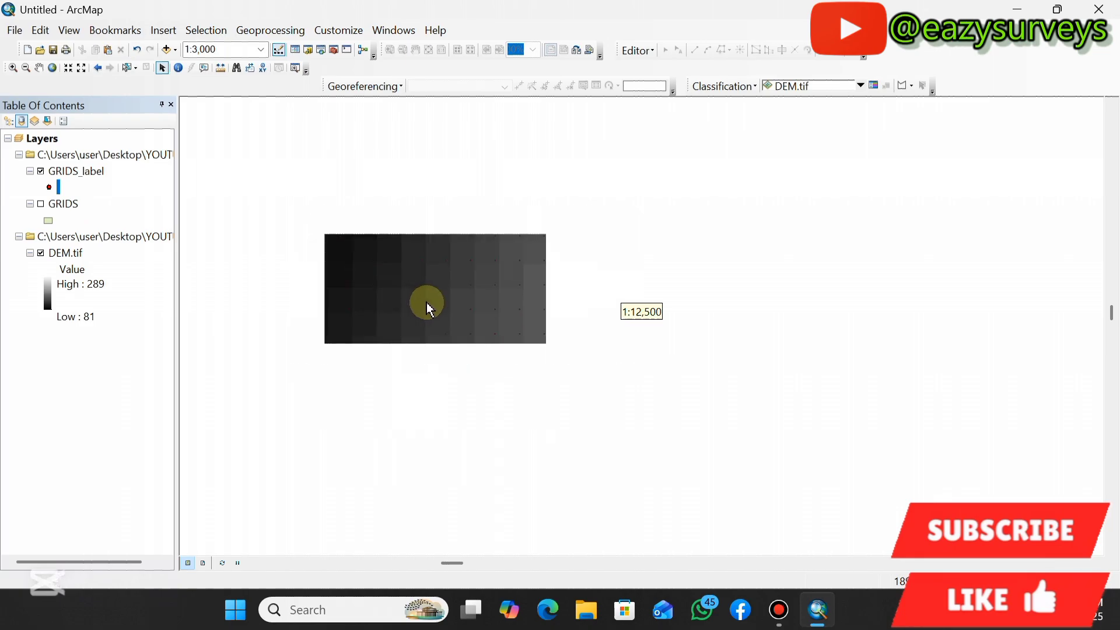
{"action": "scroll", "coordinate": [444, 347], "scroll_direction": "down", "scroll_amount": 6}
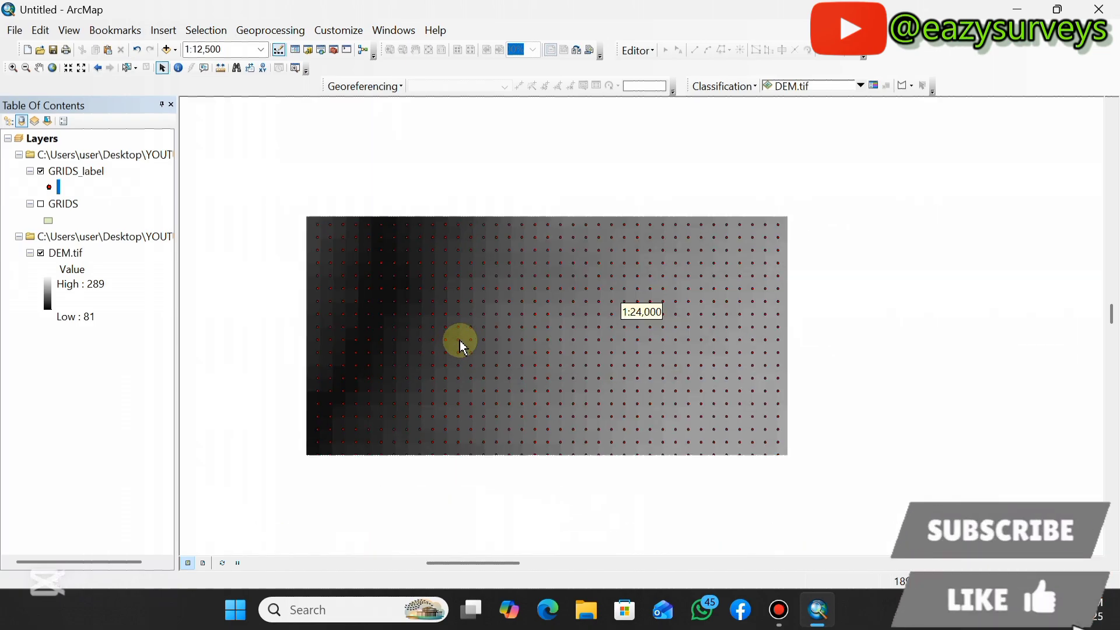
{"action": "scroll", "coordinate": [522, 278], "scroll_direction": "down", "scroll_amount": 2}
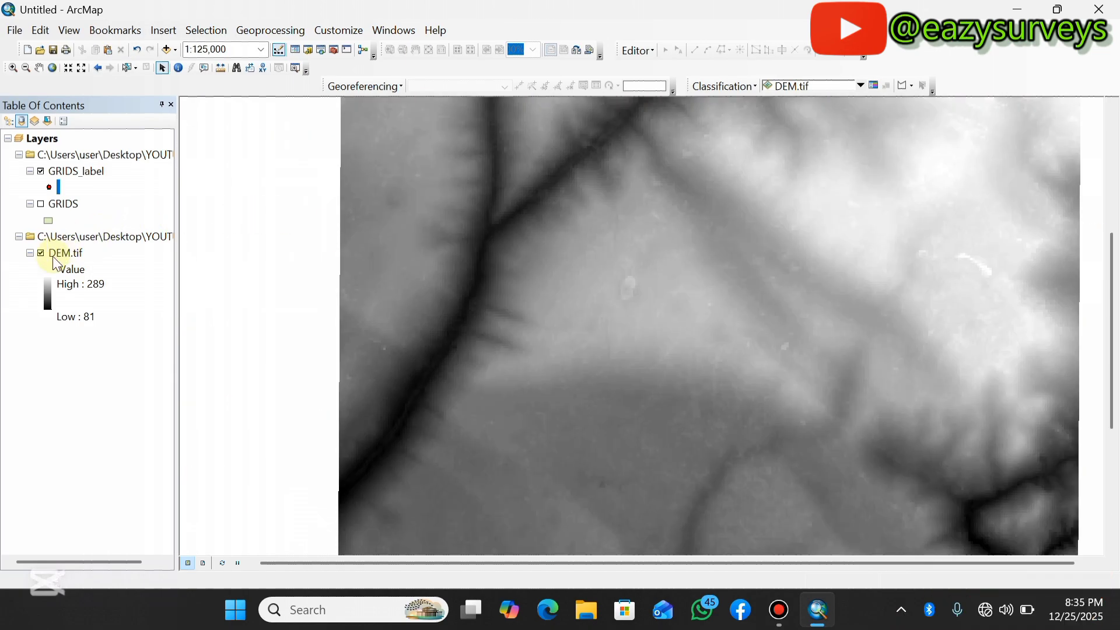
{"action": "right_click", "coordinate": [56, 255]}
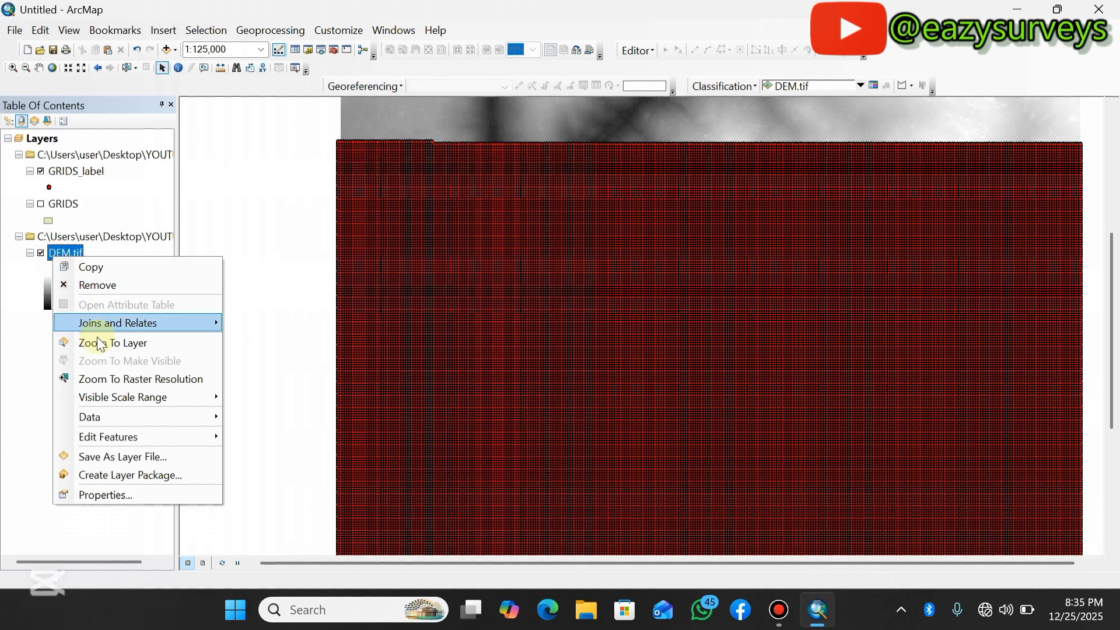
{"action": "left_click", "coordinate": [101, 344]}
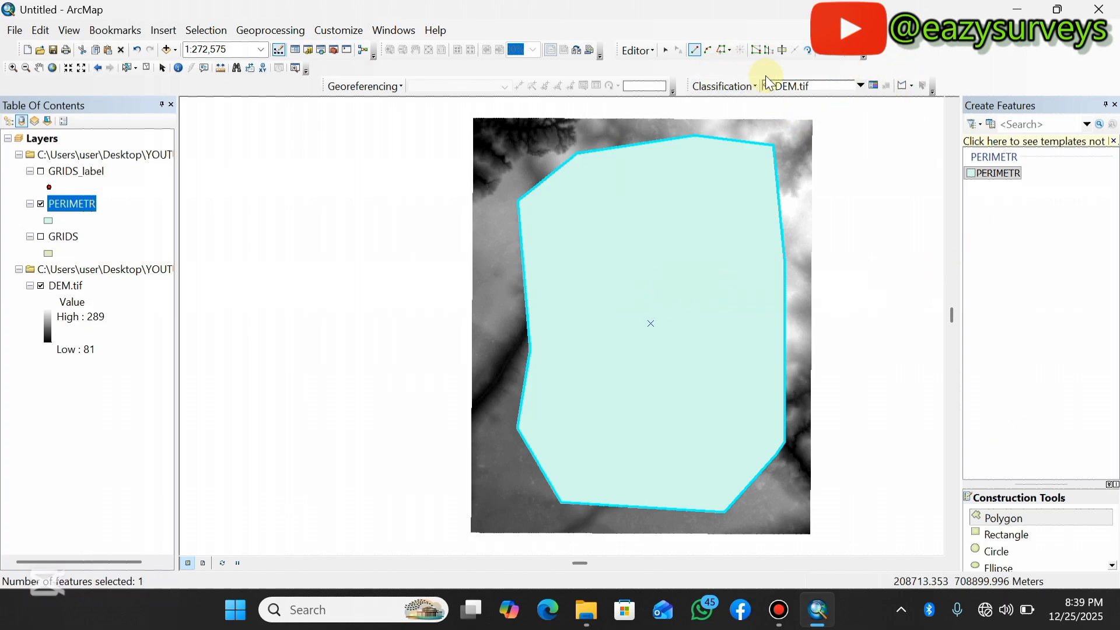
Save the edits to the PERIMETR polygon and stop editing.
{"action": "left_click", "coordinate": [650, 49]}
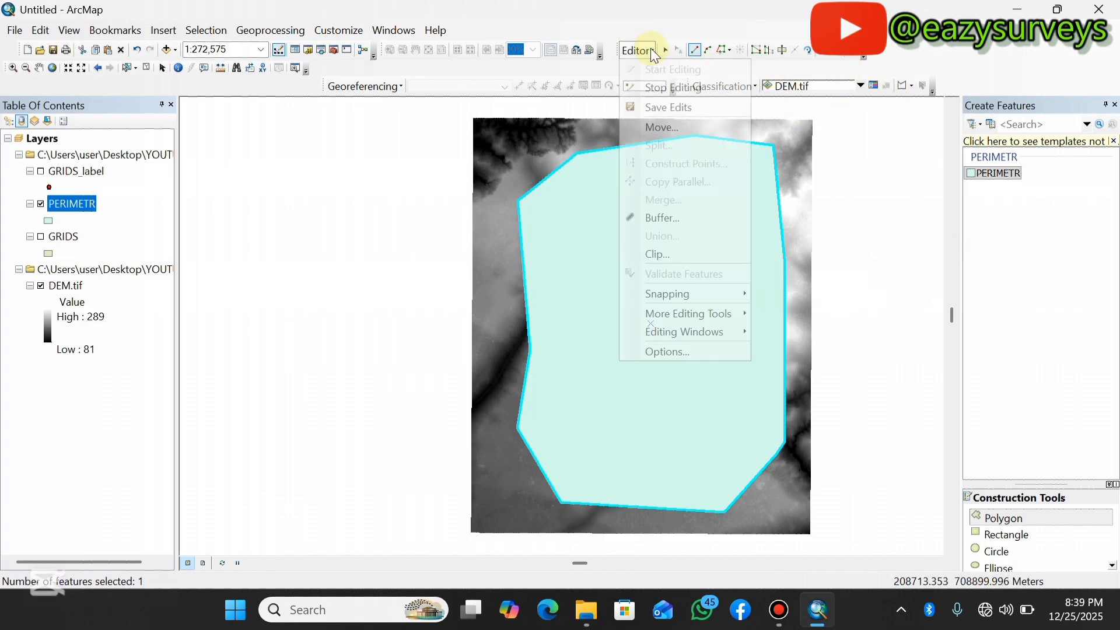
{"action": "left_click", "coordinate": [668, 108]}
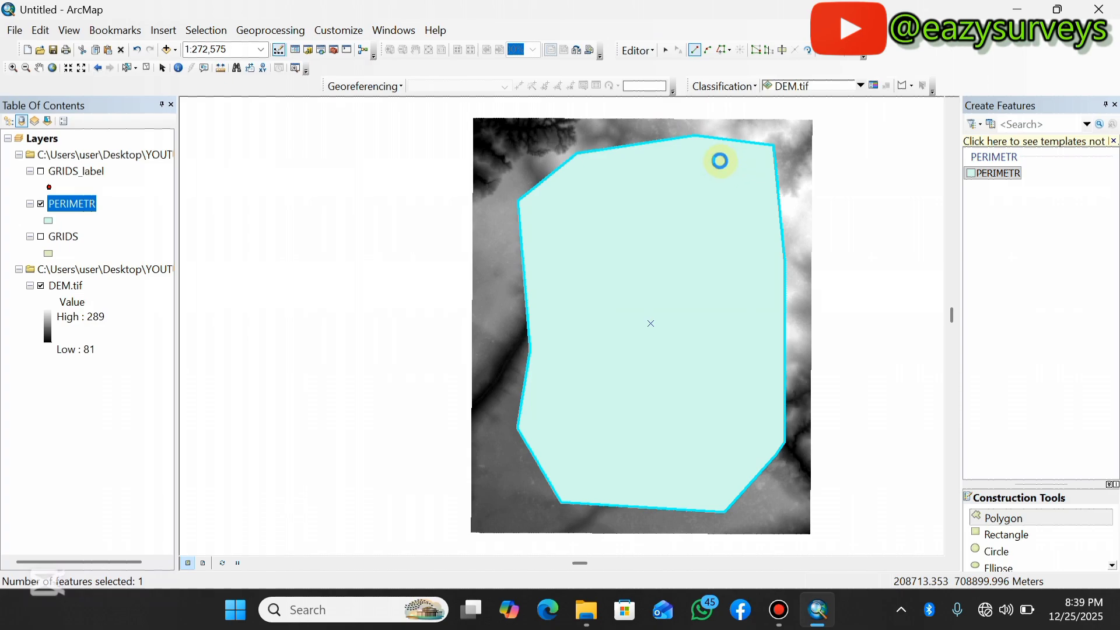
{"action": "left_click", "coordinate": [649, 51]}
{"action": "left_click", "coordinate": [664, 86]}
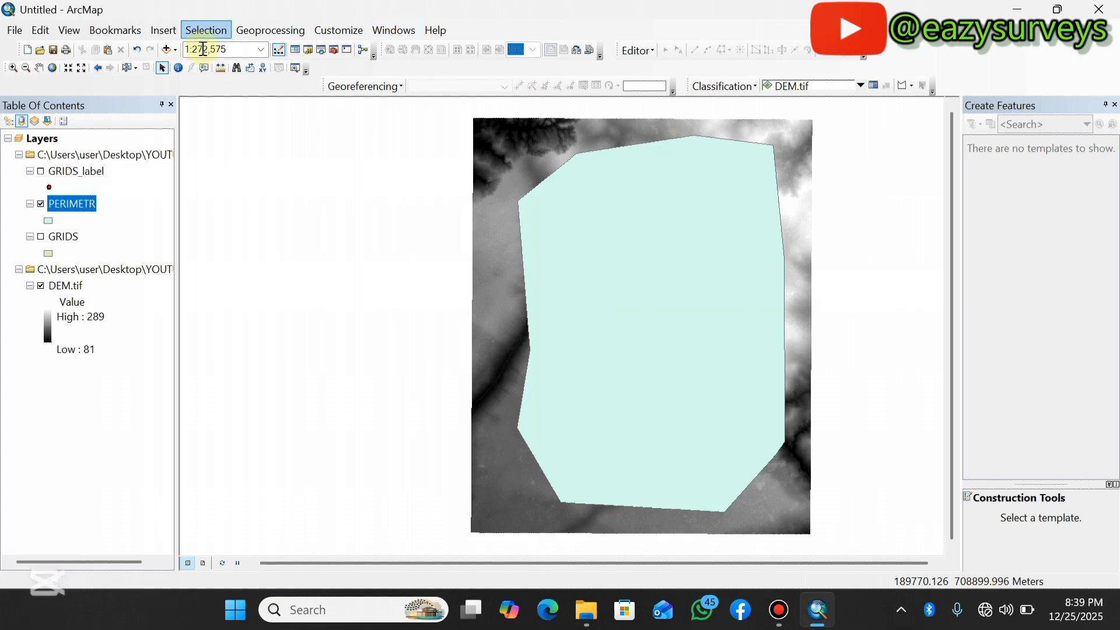
{"action": "left_click", "coordinate": [168, 50]}
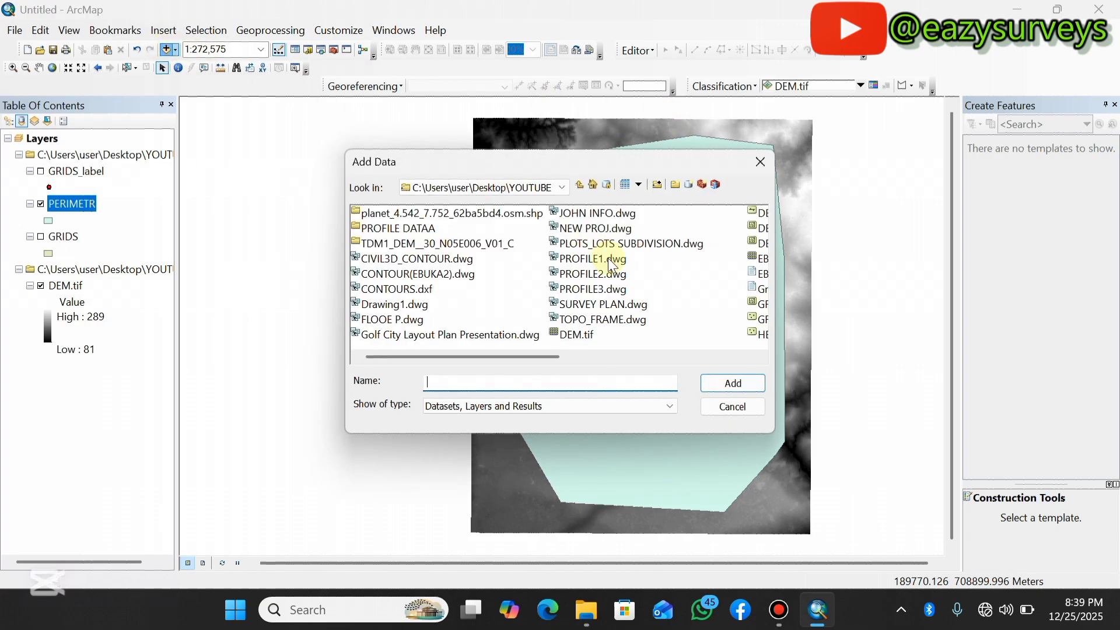
{"action": "scroll", "coordinate": [587, 327], "scroll_direction": "right", "scroll_amount": 2}
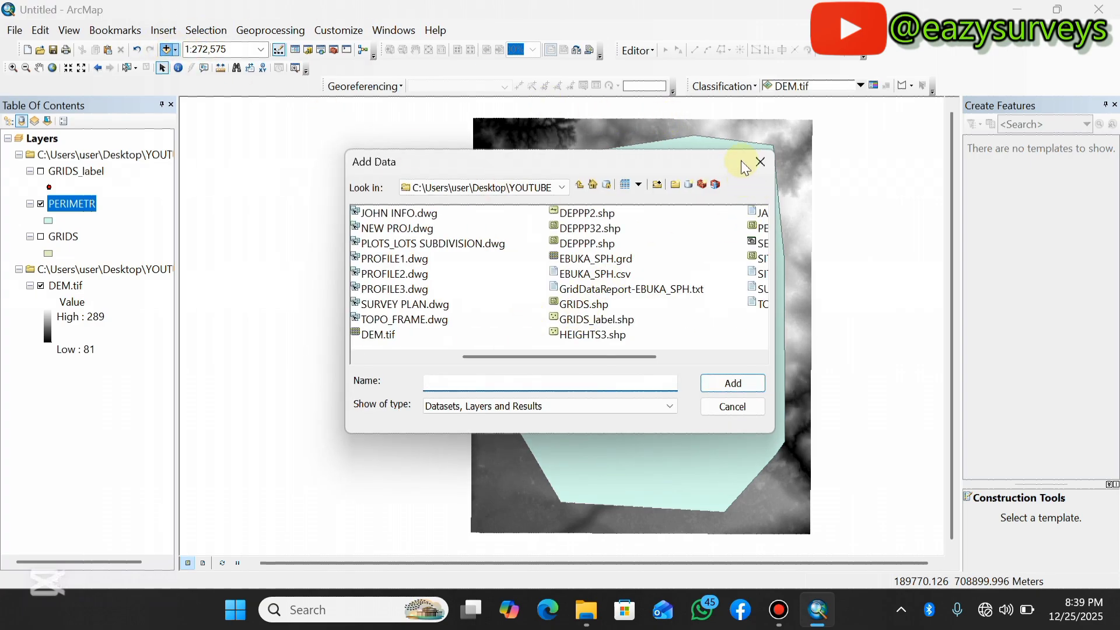
{"action": "left_click", "coordinate": [756, 164]}
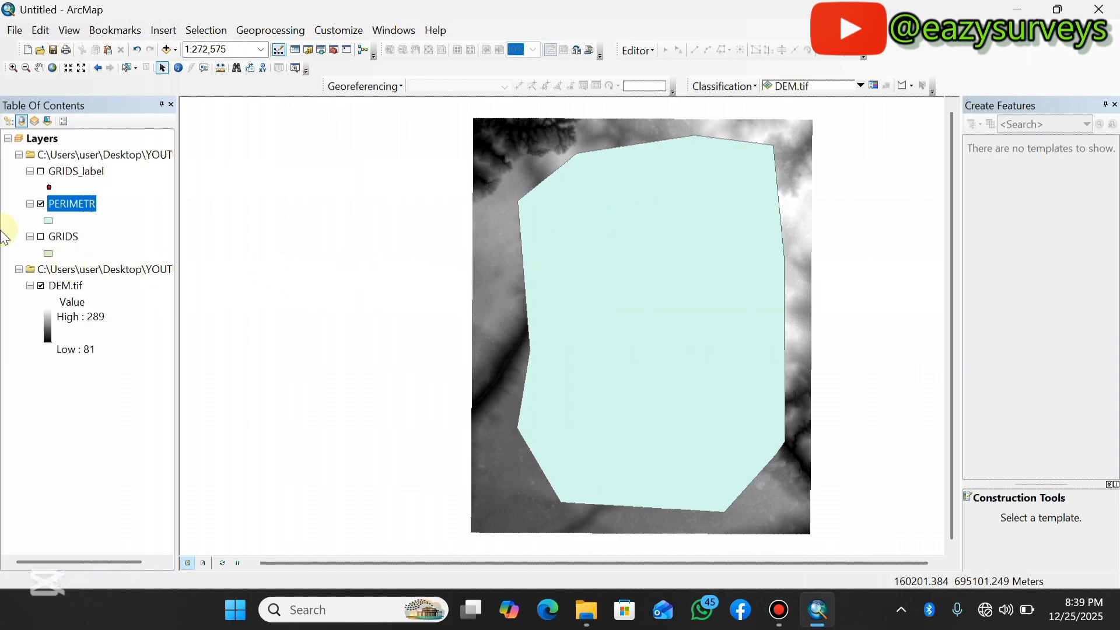
Symbolize the PERIMETR polygon as hollow with a 1-point red outline.
{"action": "left_click", "coordinate": [49, 220]}
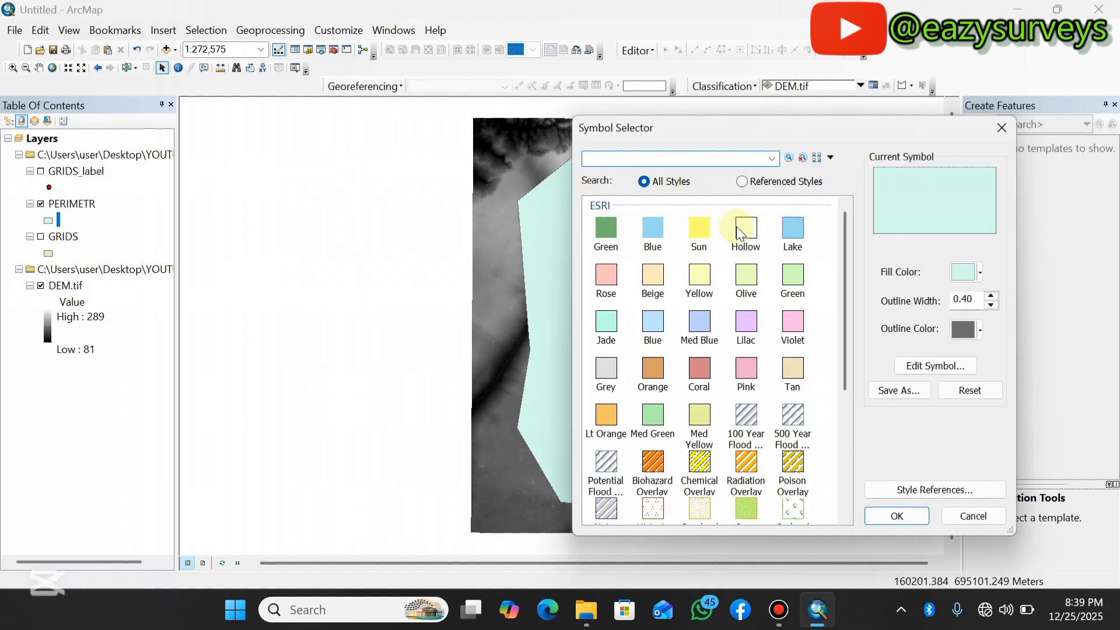
{"action": "left_click", "coordinate": [757, 236]}
{"action": "left_click", "coordinate": [991, 295]}
{"action": "left_click", "coordinate": [964, 329]}
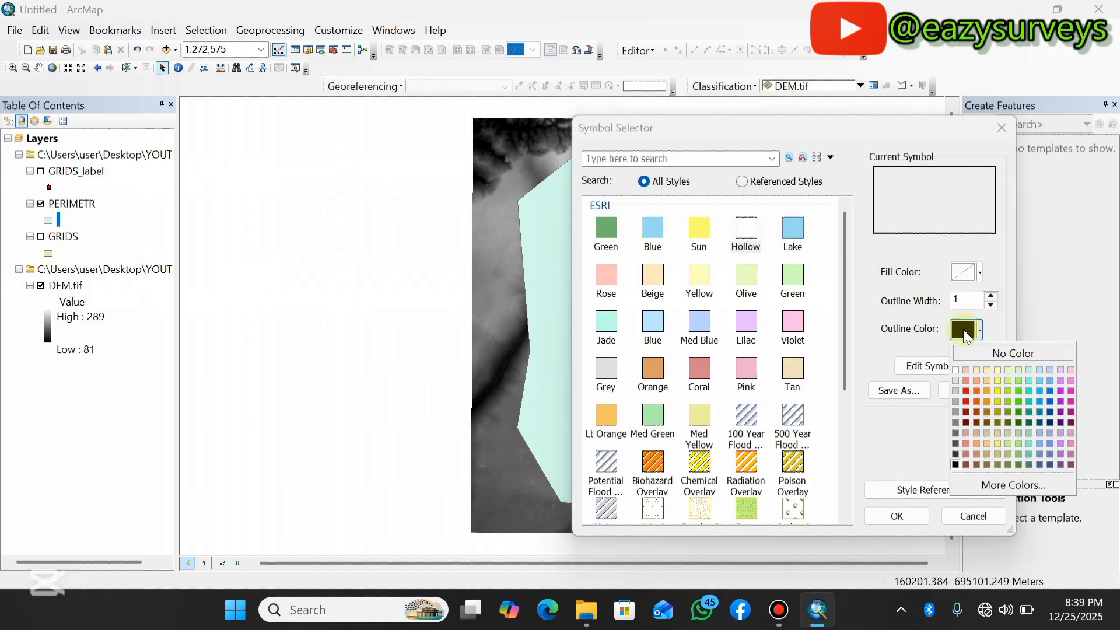
{"action": "left_click", "coordinate": [966, 391]}
{"action": "left_click", "coordinate": [903, 516]}
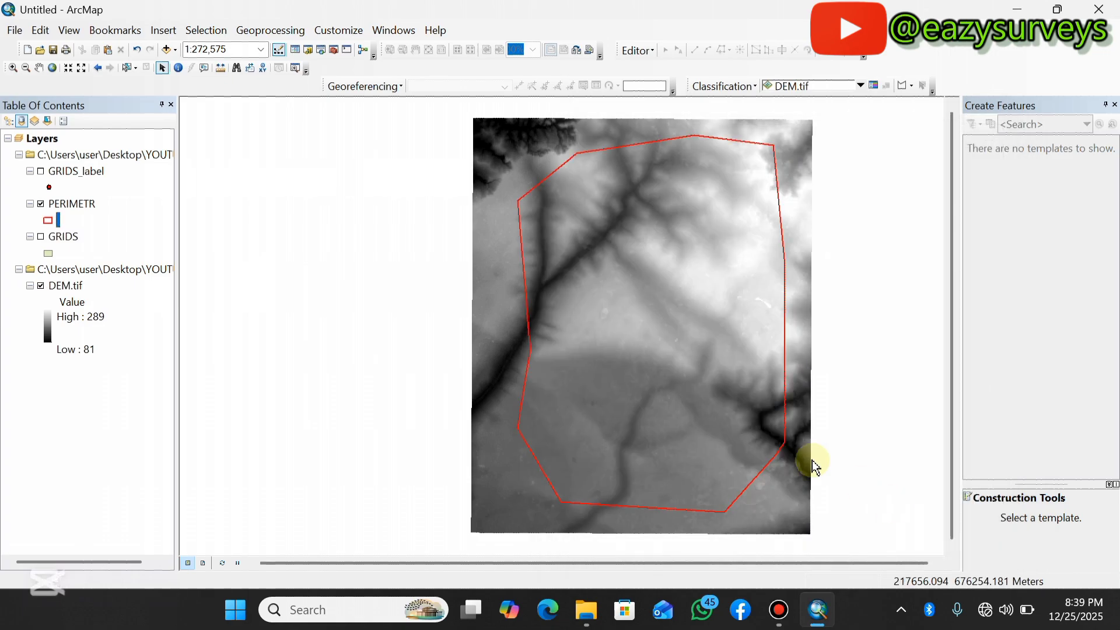
Toggle the GRIDS_label and DEM layers on and off to compare the label points with the perimeter boundary.
{"action": "left_click", "coordinate": [41, 172]}
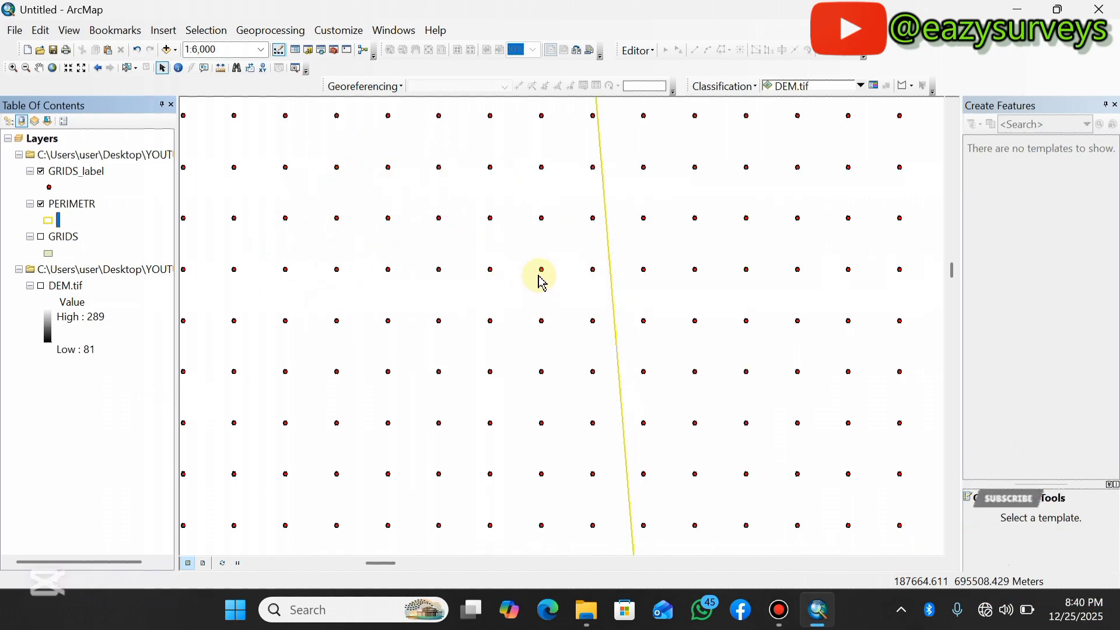
{"action": "scroll", "coordinate": [535, 263], "scroll_direction": "up", "scroll_amount": 5}
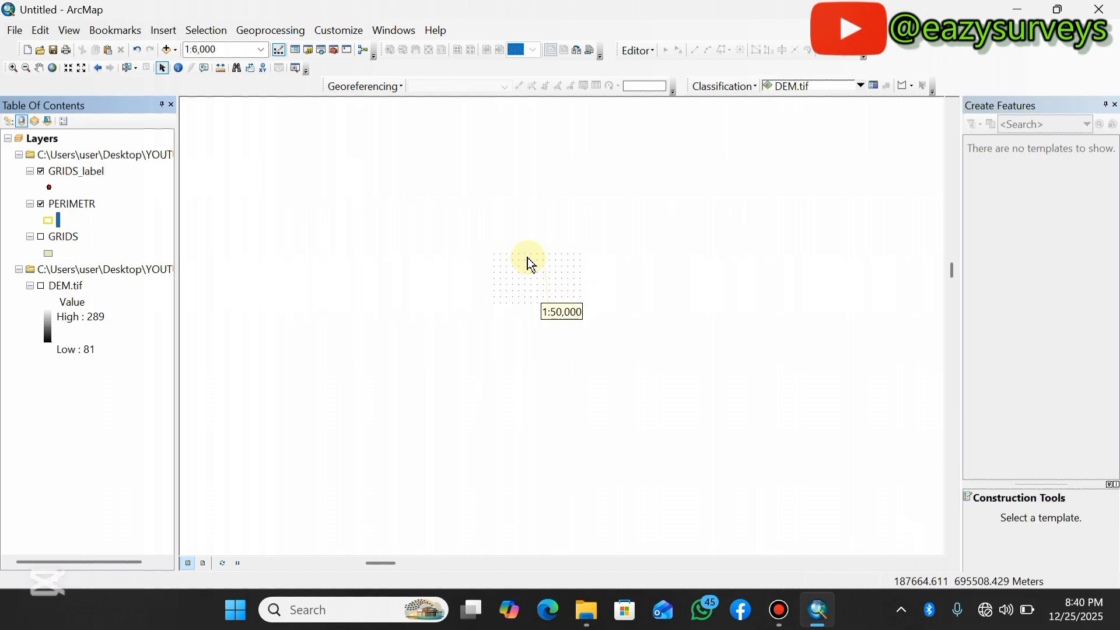
{"action": "scroll", "coordinate": [538, 261], "scroll_direction": "up", "scroll_amount": 2}
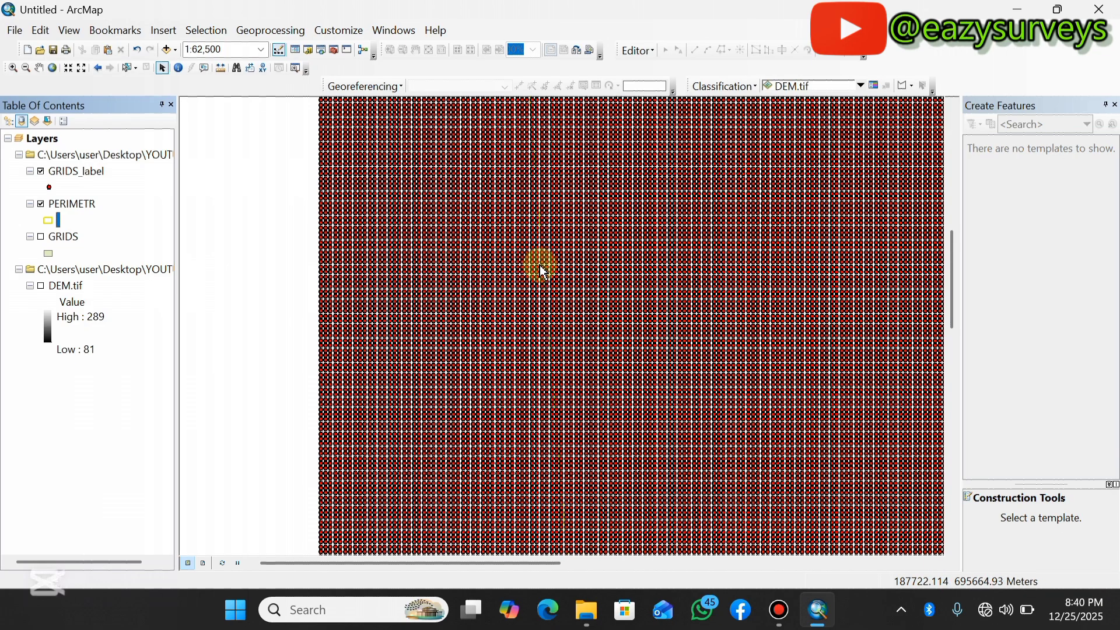
{"action": "scroll", "coordinate": [635, 309], "scroll_direction": "up", "scroll_amount": 1}
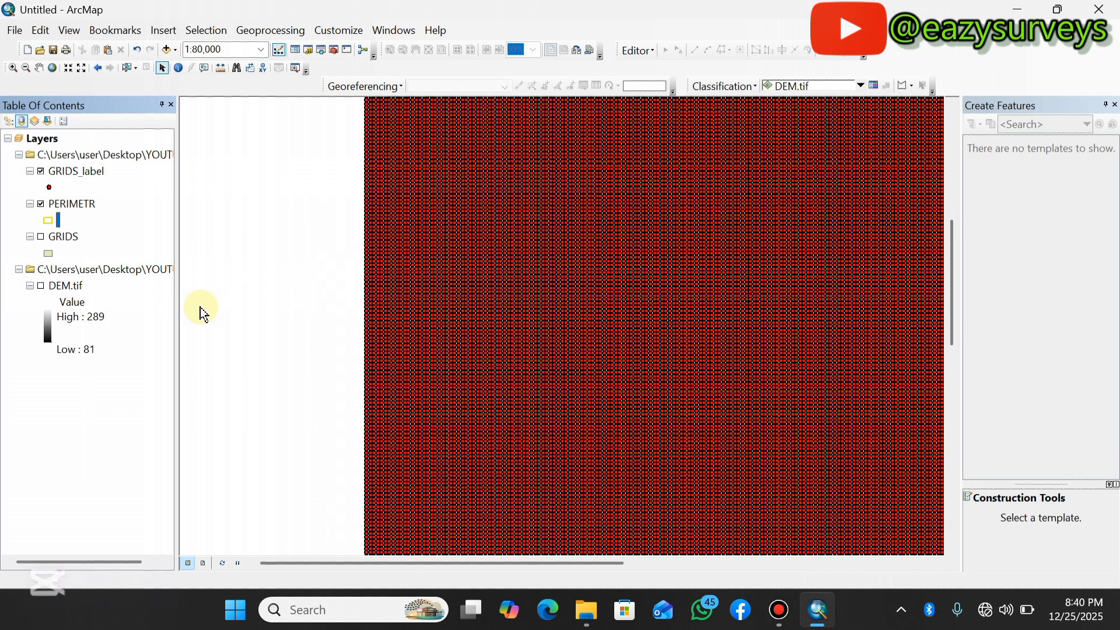
{"action": "left_click", "coordinate": [40, 286]}
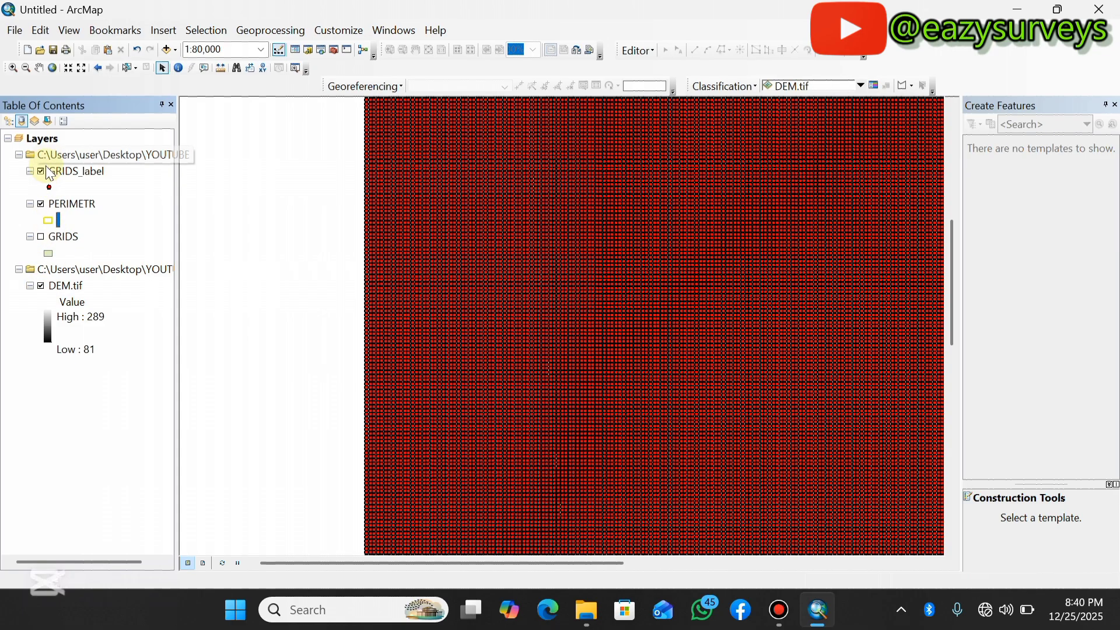
{"action": "left_click", "coordinate": [41, 170]}
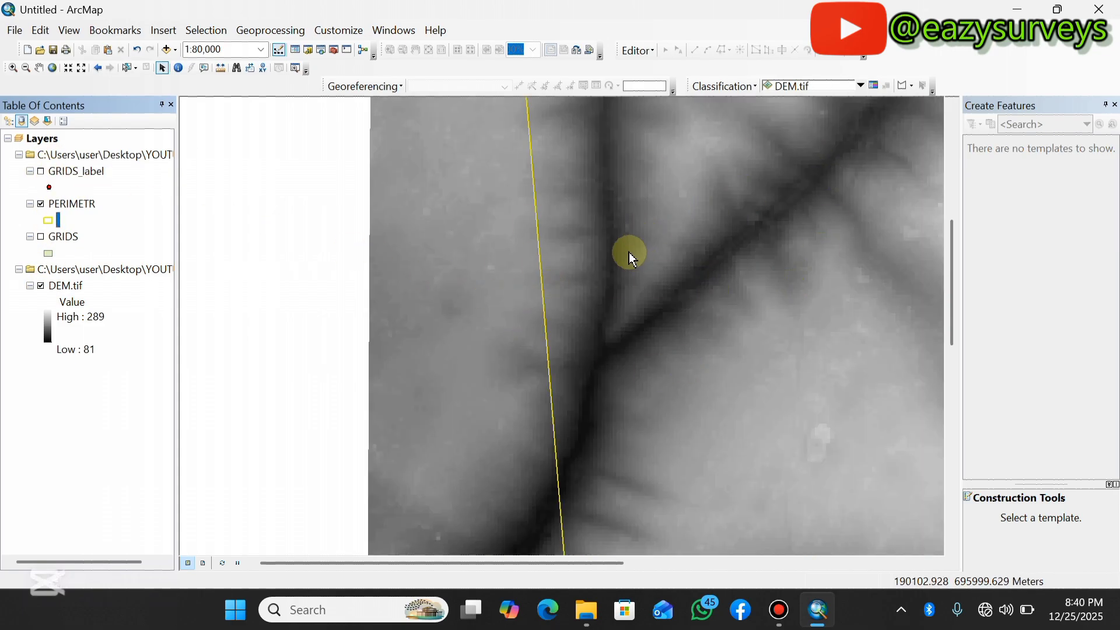
{"action": "scroll", "coordinate": [606, 243], "scroll_direction": "up", "scroll_amount": 2}
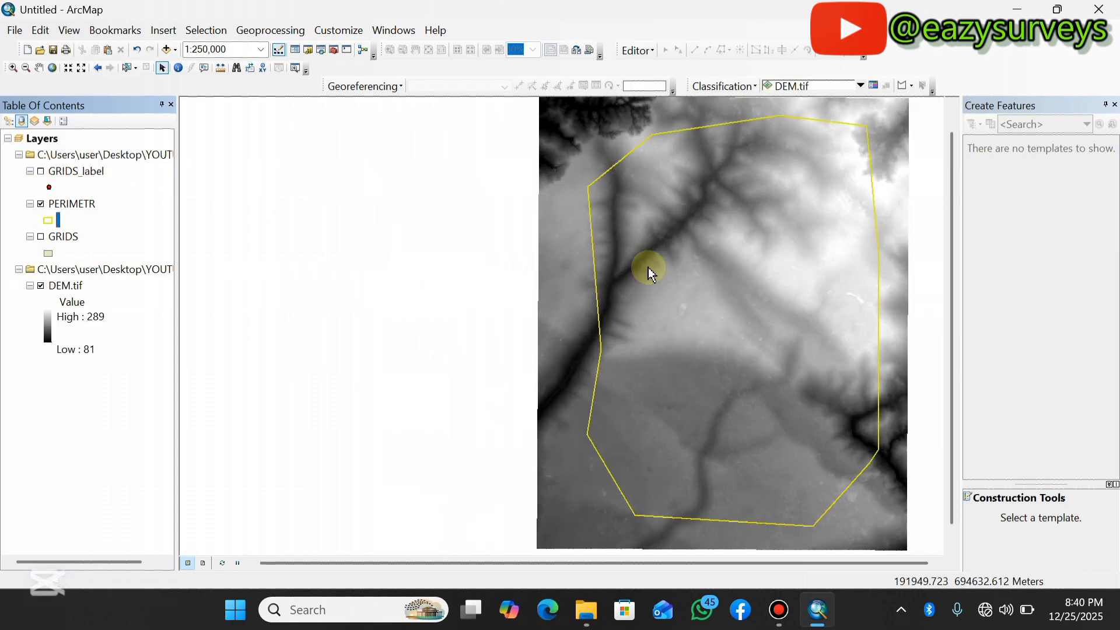
{"action": "left_click", "coordinate": [41, 171]}
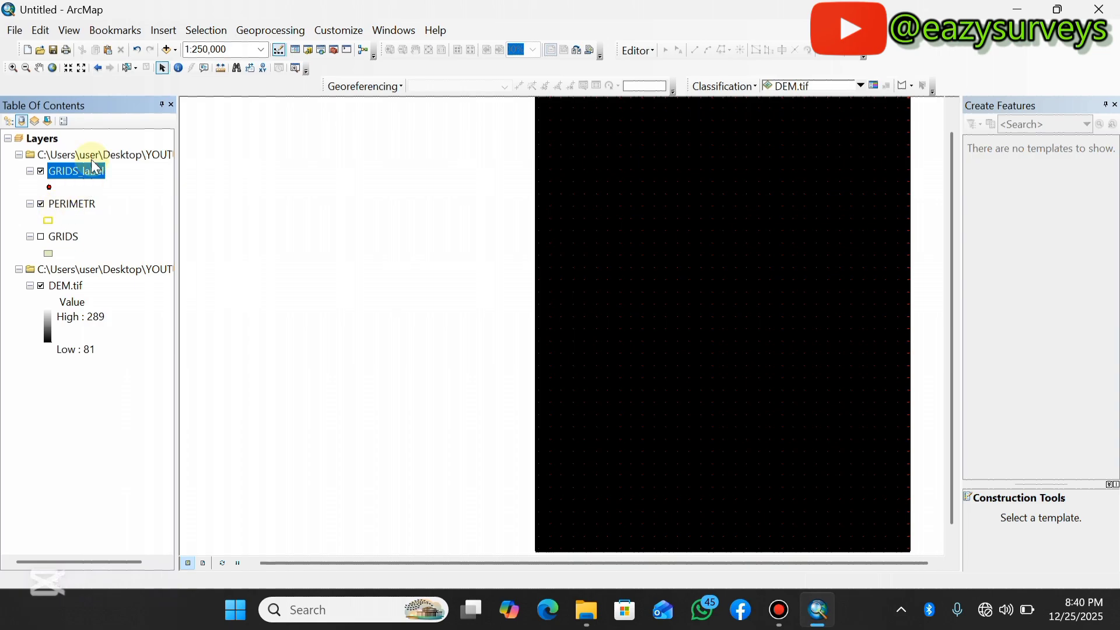
Use Select By Location to select GRIDS_label points that intersect the PERIMETR source layer.
{"action": "left_click", "coordinate": [205, 30]}
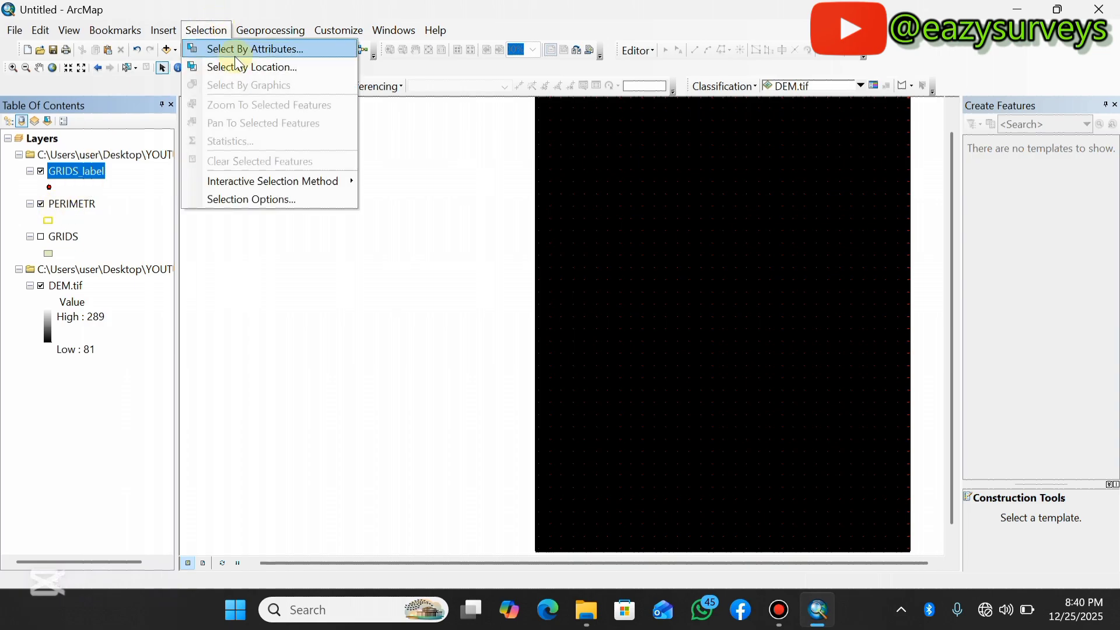
{"action": "left_click", "coordinate": [245, 67]}
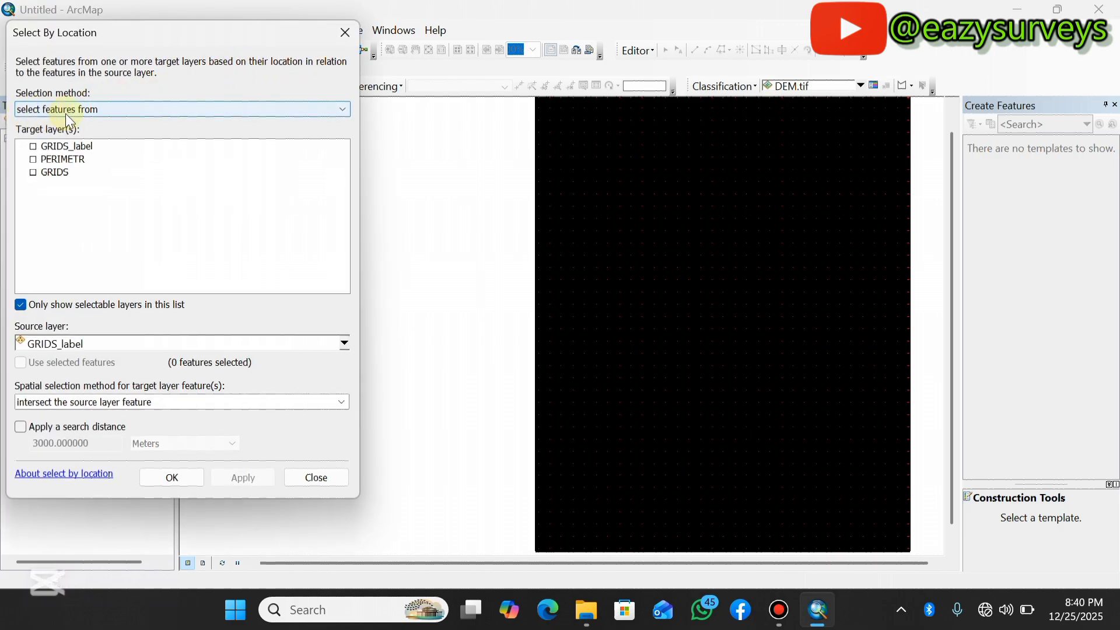
{"action": "left_click", "coordinate": [32, 146]}
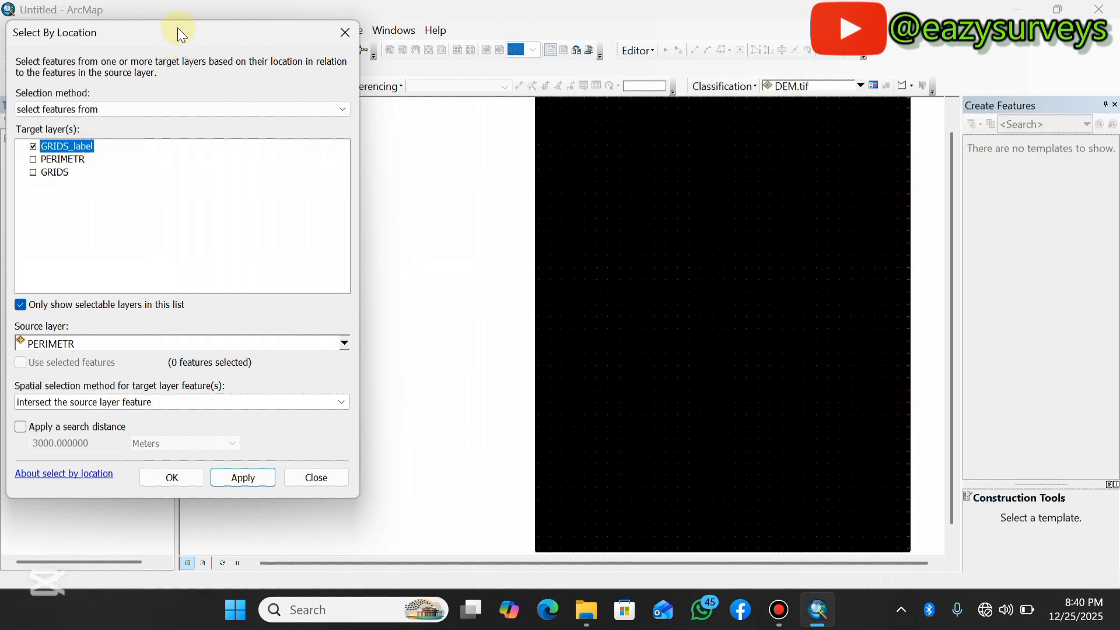
{"action": "left_click_drag", "start_coordinate": [177, 27], "coordinate": [537, 57]}
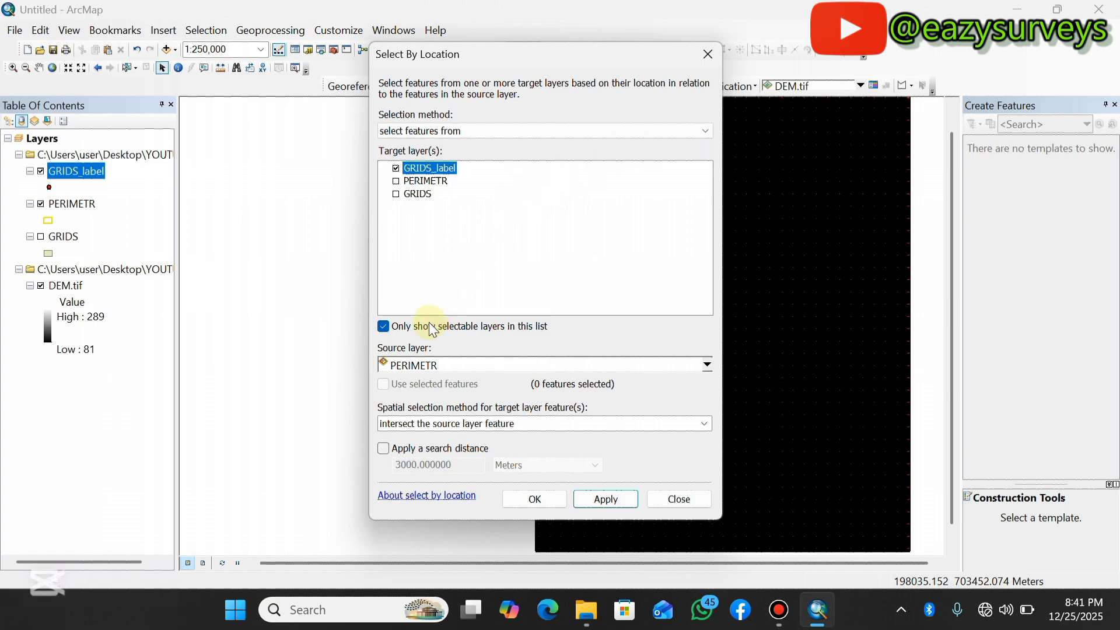
{"action": "left_click", "coordinate": [383, 326]}
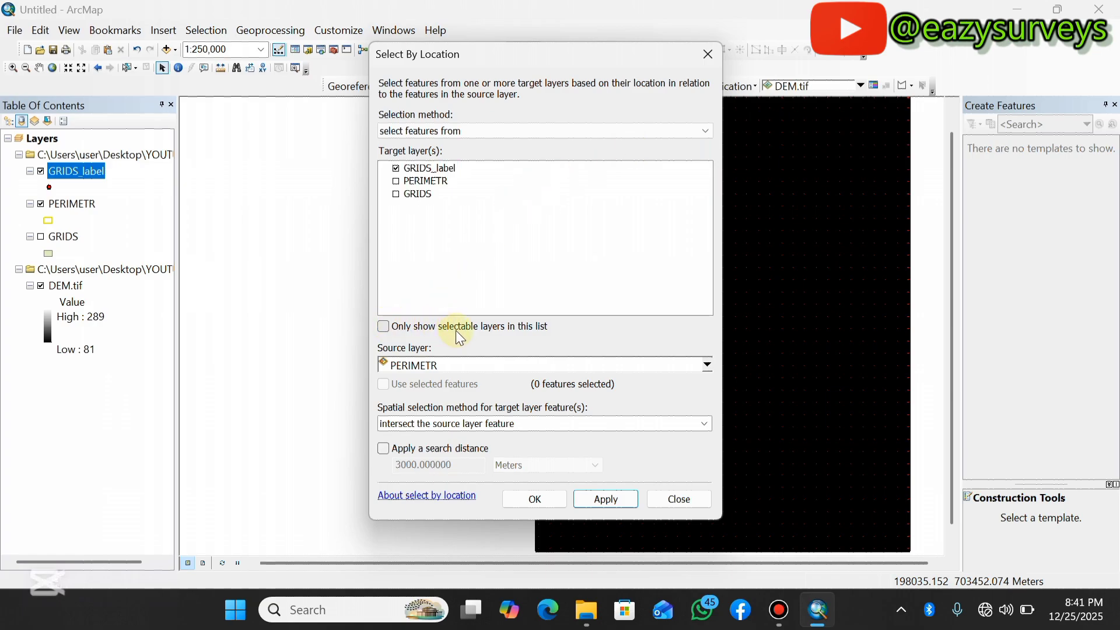
{"action": "left_click", "coordinate": [384, 327]}
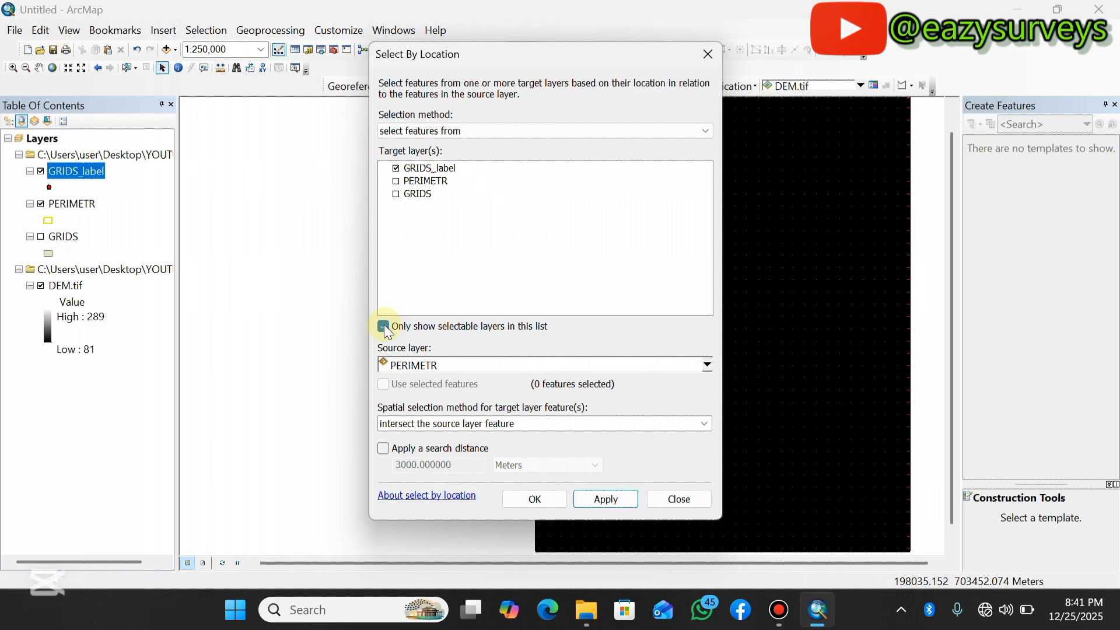
{"action": "left_click", "coordinate": [708, 366]}
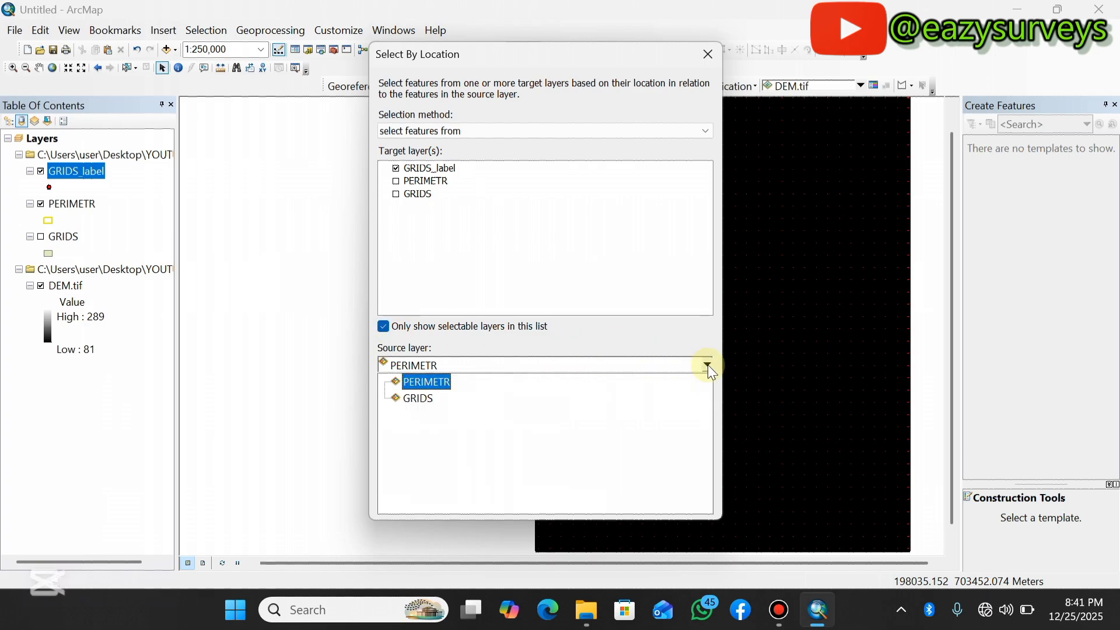
{"action": "left_click", "coordinate": [421, 383]}
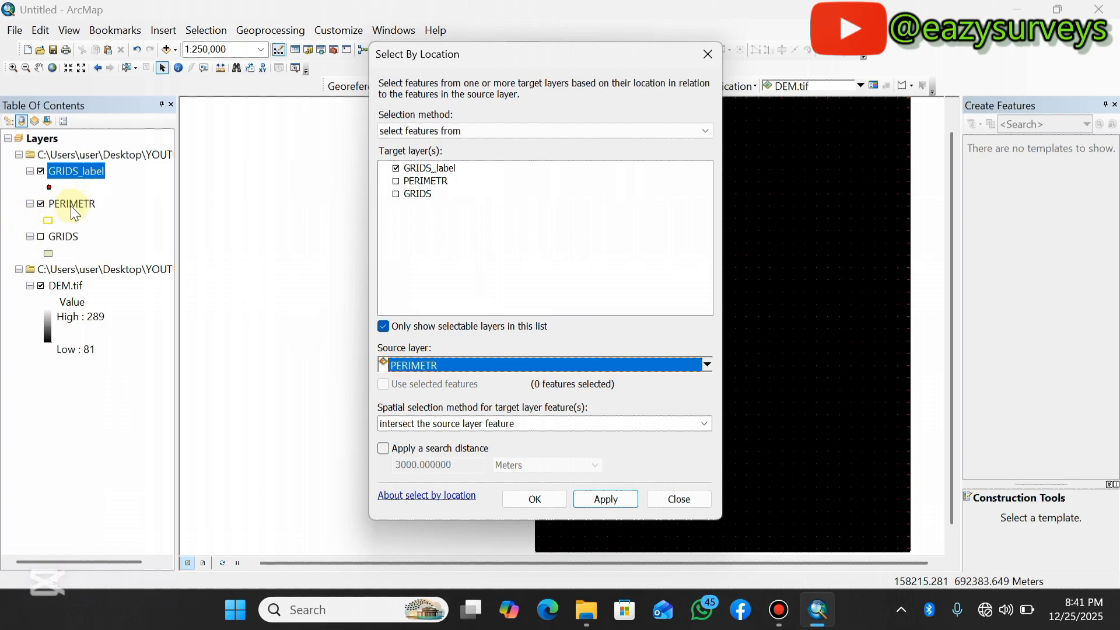
{"action": "left_click", "coordinate": [552, 502]}
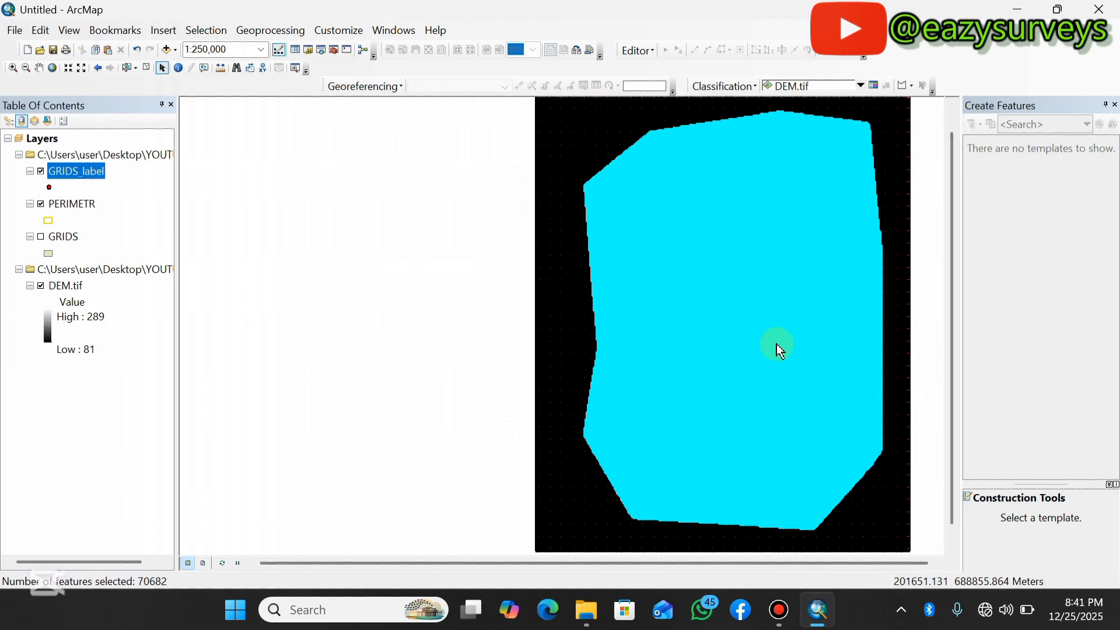
Export the selected GRIDS_label features as SPOTS_CELLS.shp in the POLLING MAP folder and add it to the map.
{"action": "right_click", "coordinate": [88, 176]}
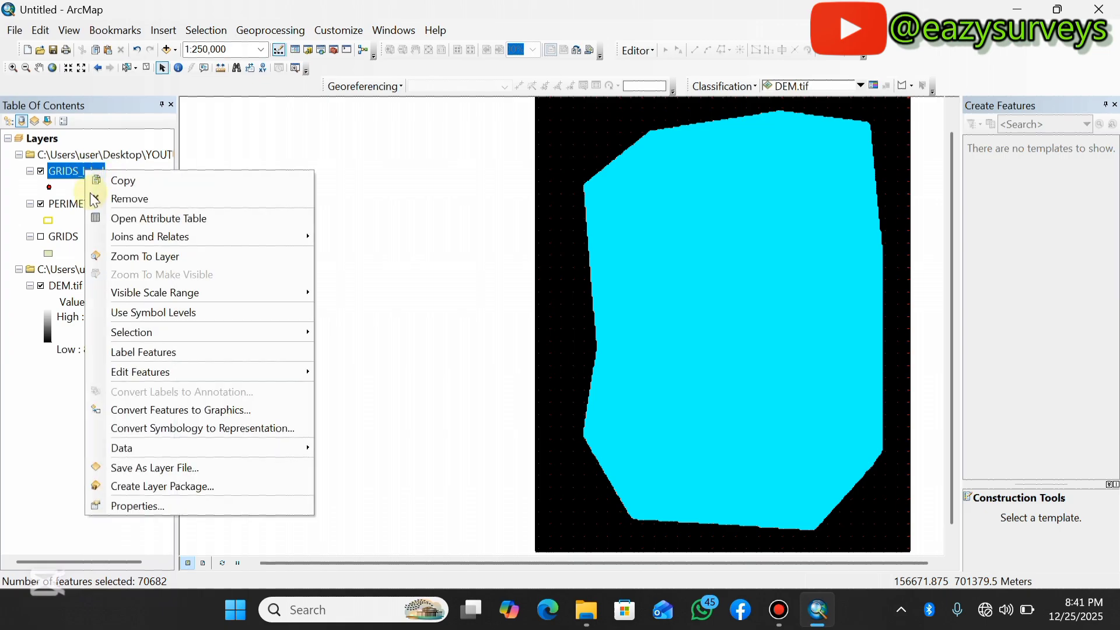
{"action": "mouse_move", "coordinate": [143, 452]}
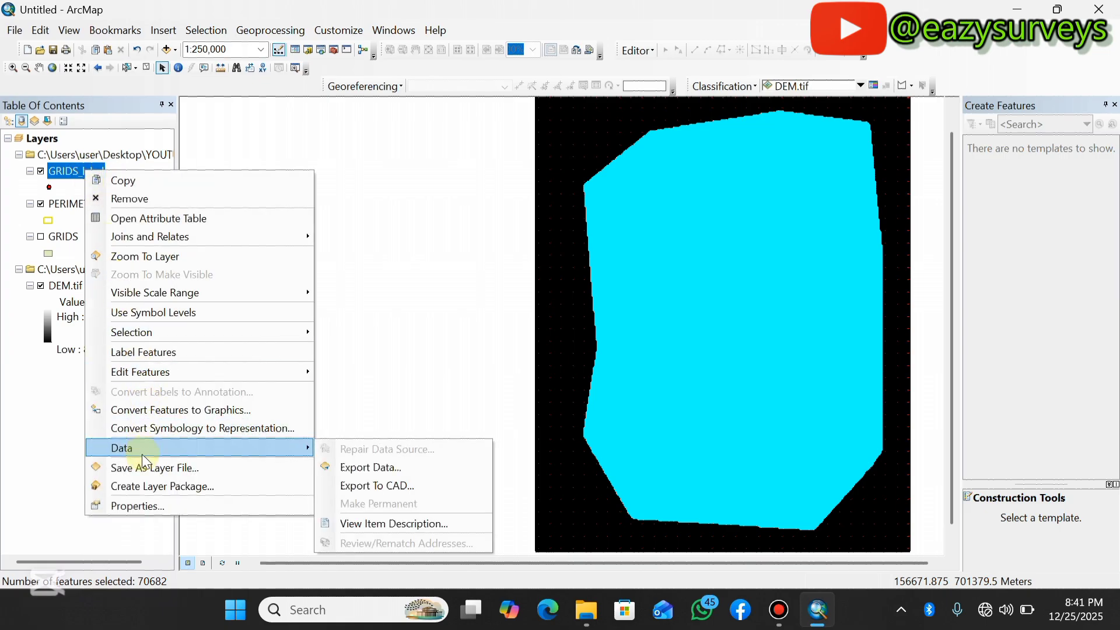
{"action": "left_click", "coordinate": [361, 469]}
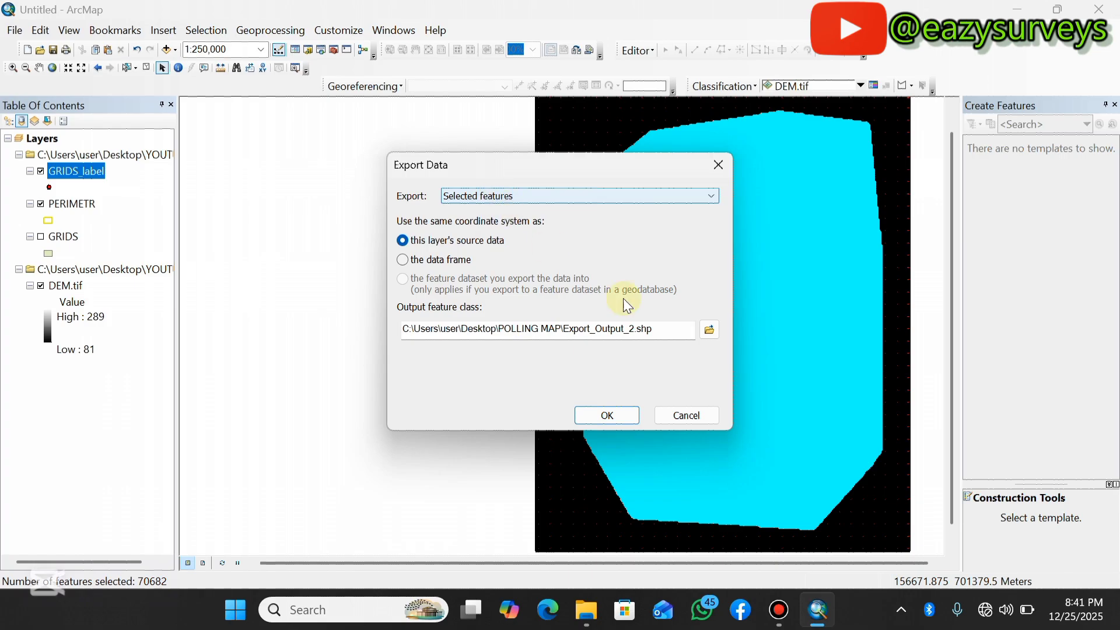
{"action": "left_click", "coordinate": [709, 329]}
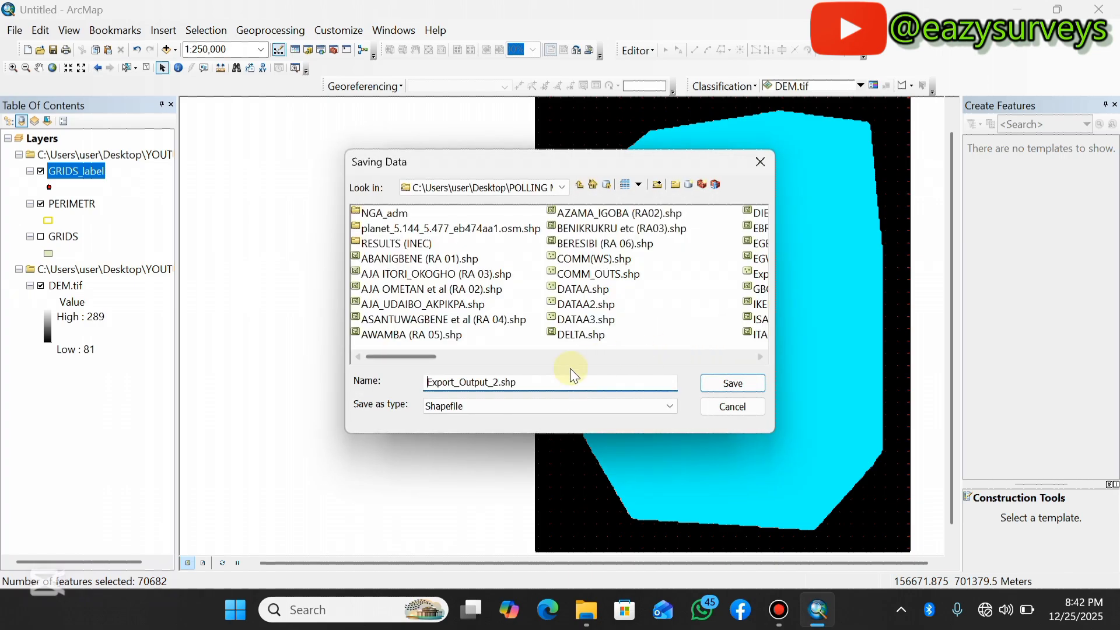
{"action": "double_click", "coordinate": [498, 382]}
{"action": "type", "text": "SPOTS_CELLS"}
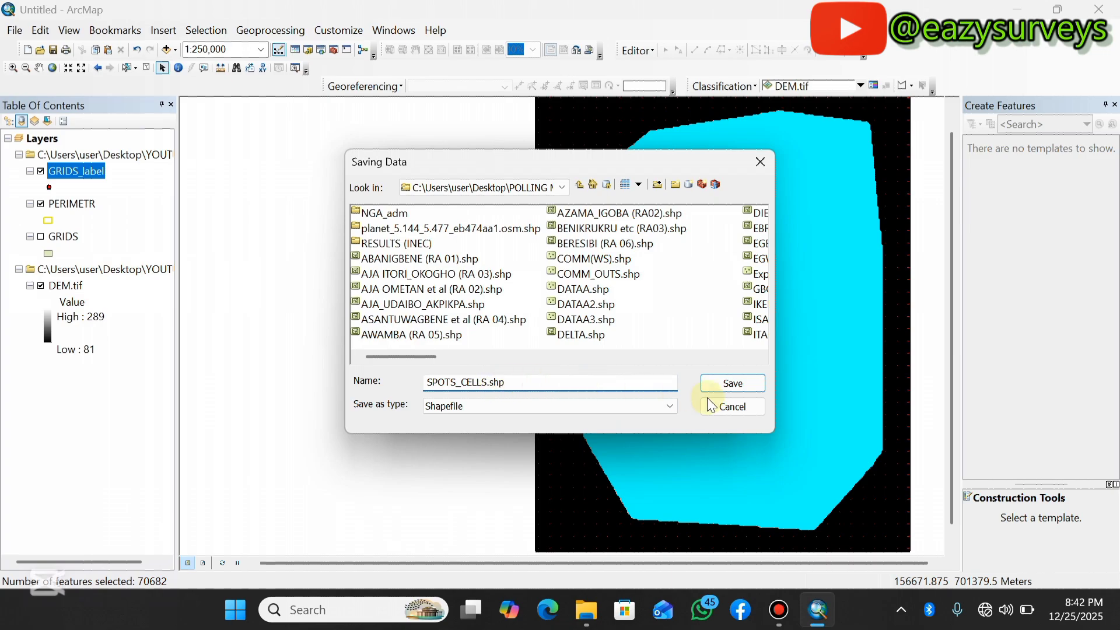
{"action": "left_click", "coordinate": [731, 385]}
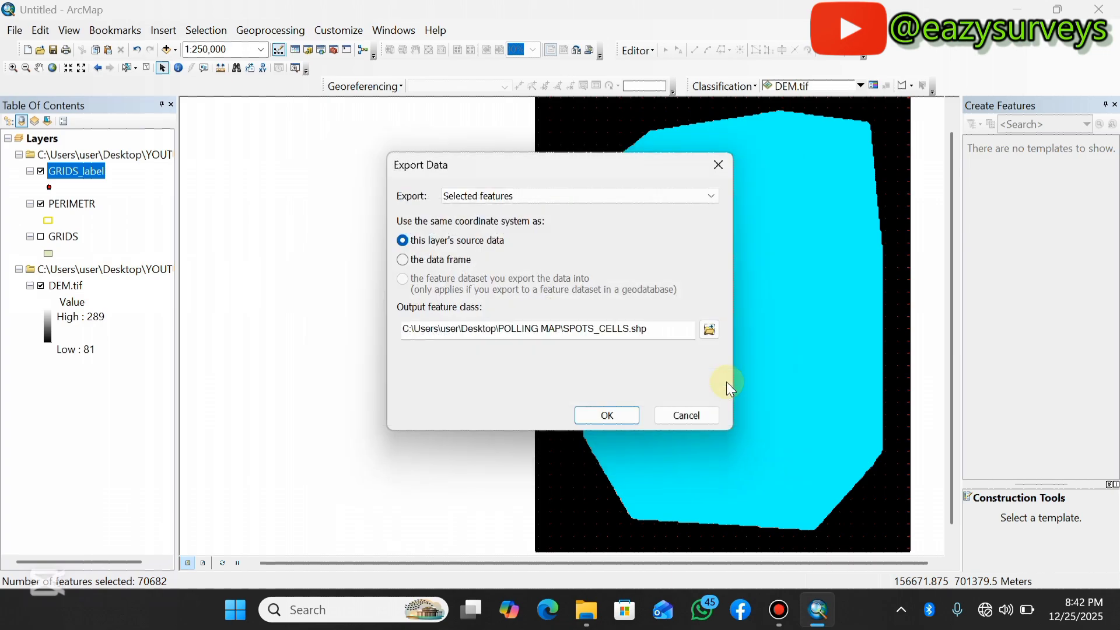
{"action": "left_click", "coordinate": [605, 415]}
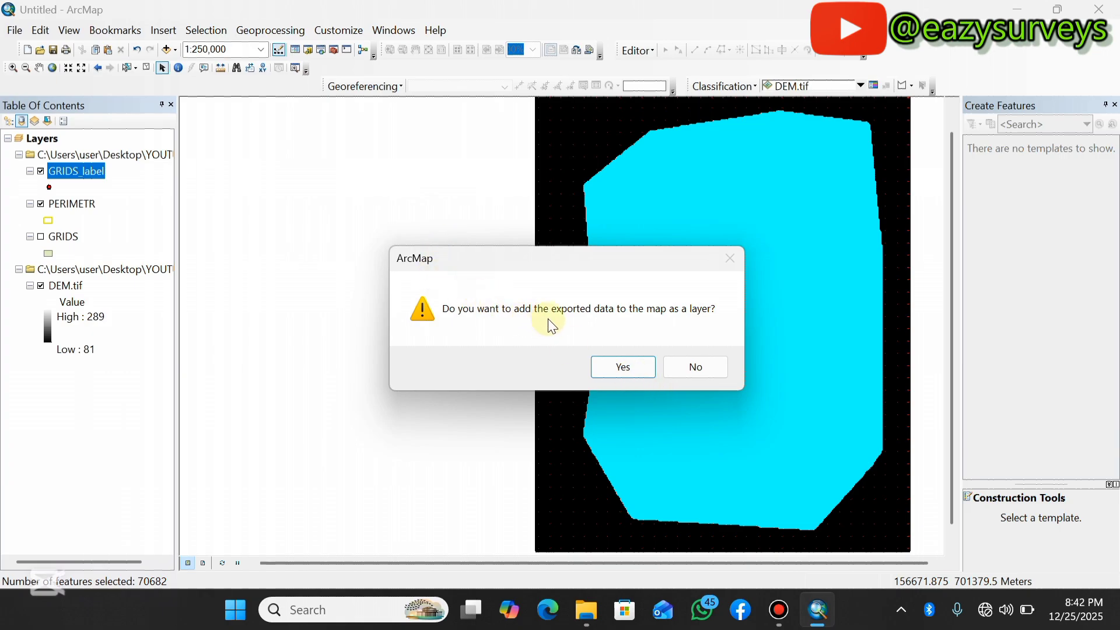
{"action": "left_click", "coordinate": [640, 369]}
Hide GRIDS_label and zoom around the map to inspect the SPOTS_CELLS points against the perimeter boundary.
{"action": "left_click", "coordinate": [76, 172]}
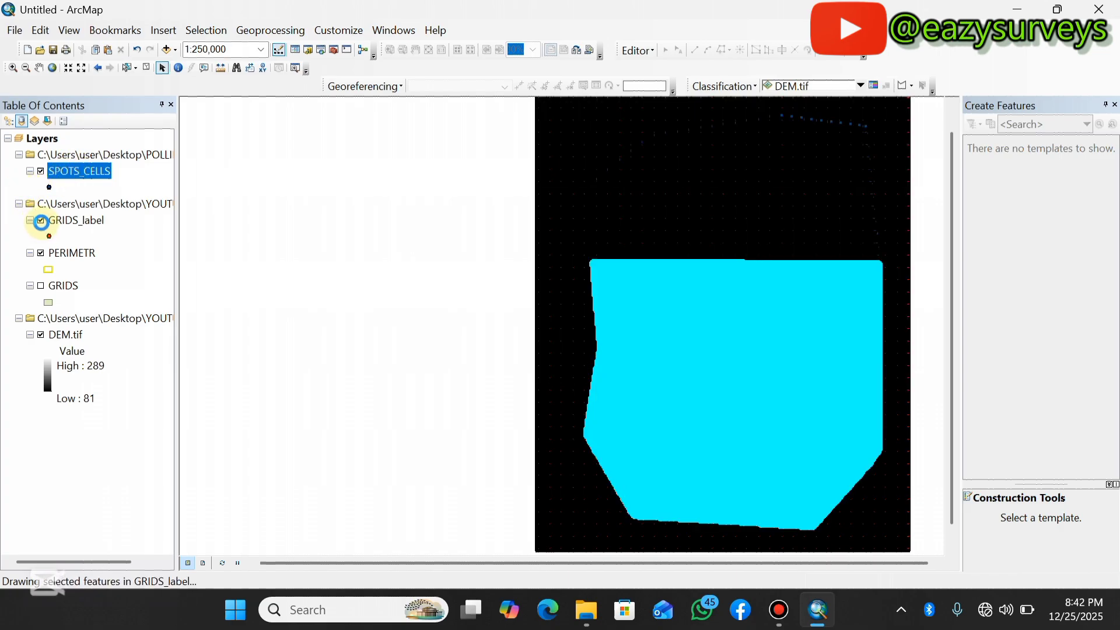
{"action": "left_click", "coordinate": [41, 221]}
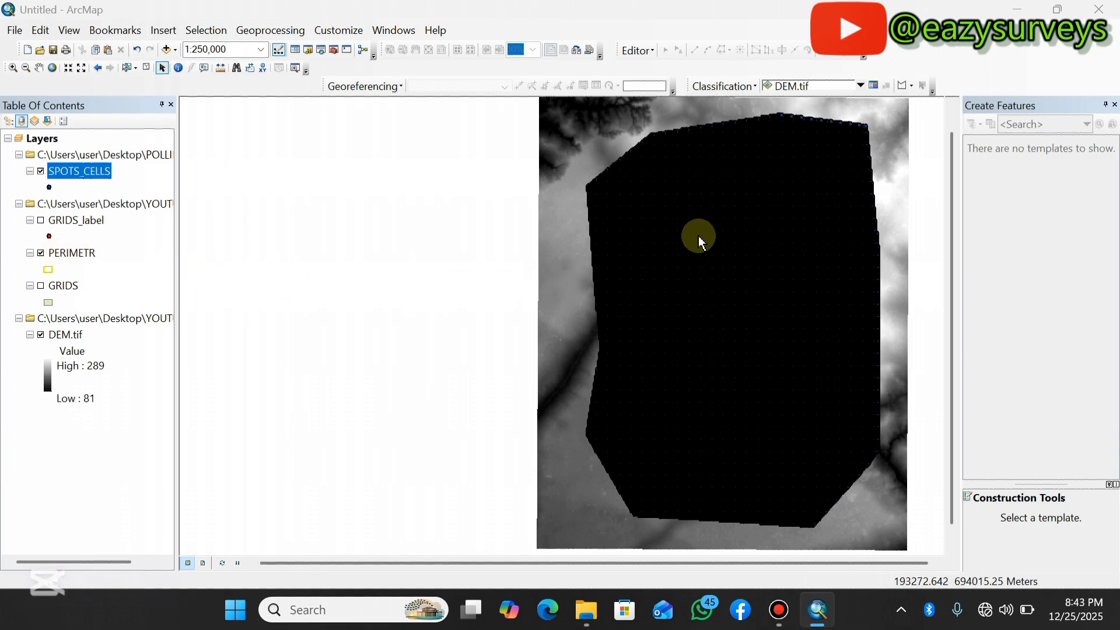
{"action": "scroll", "coordinate": [702, 231], "scroll_direction": "down", "scroll_amount": 5}
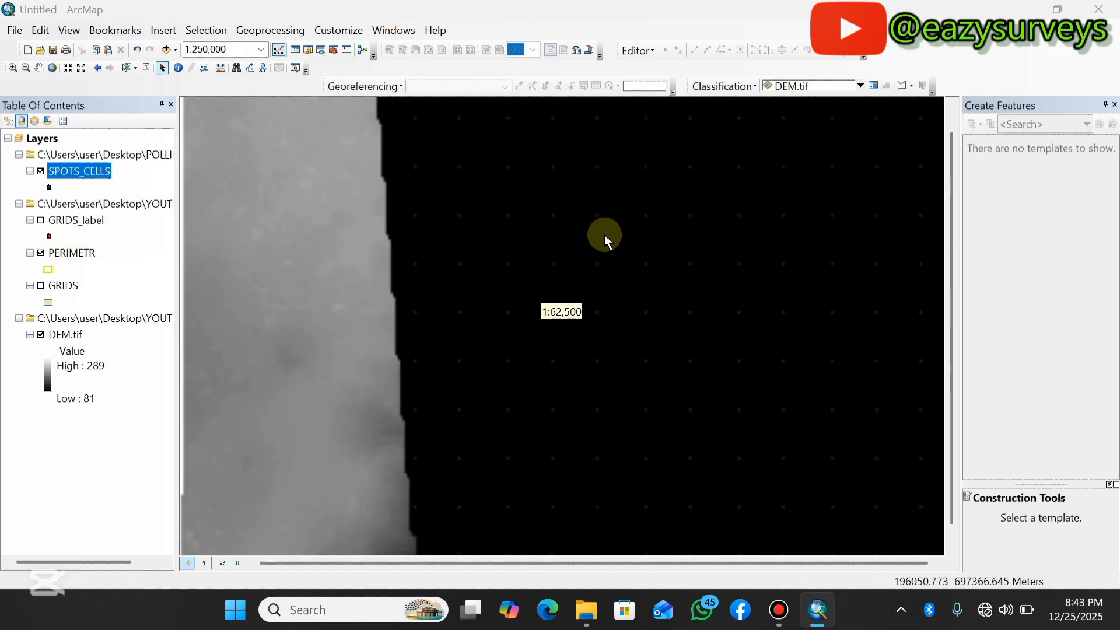
{"action": "scroll", "coordinate": [597, 222], "scroll_direction": "down", "scroll_amount": 3}
{"action": "scroll", "coordinate": [587, 225], "scroll_direction": "down", "scroll_amount": 8}
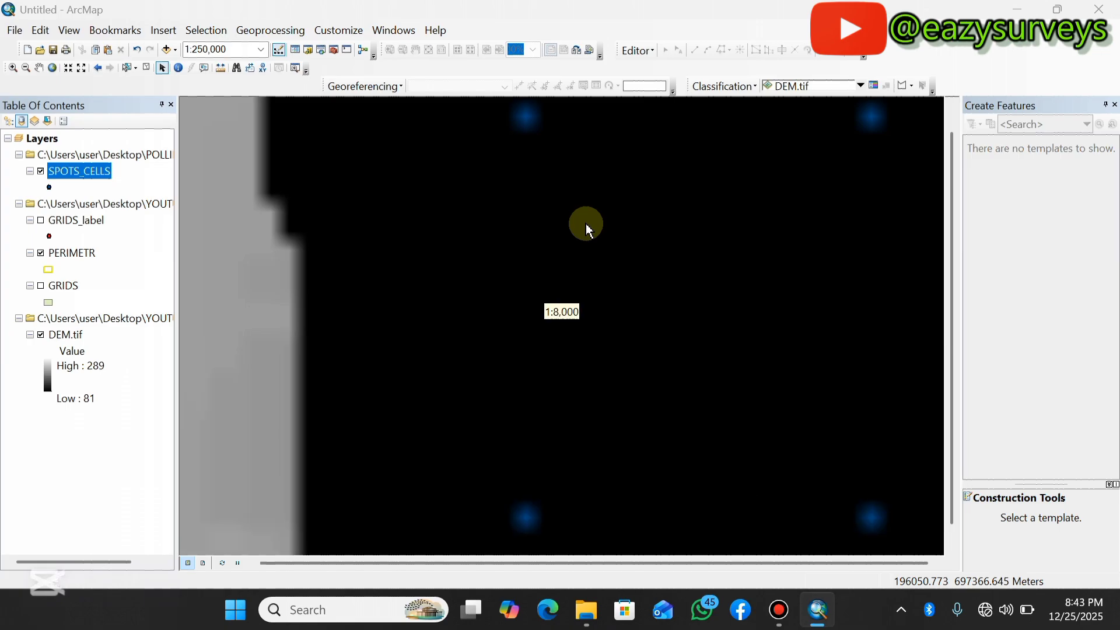
{"action": "scroll", "coordinate": [586, 214], "scroll_direction": "down", "scroll_amount": 3}
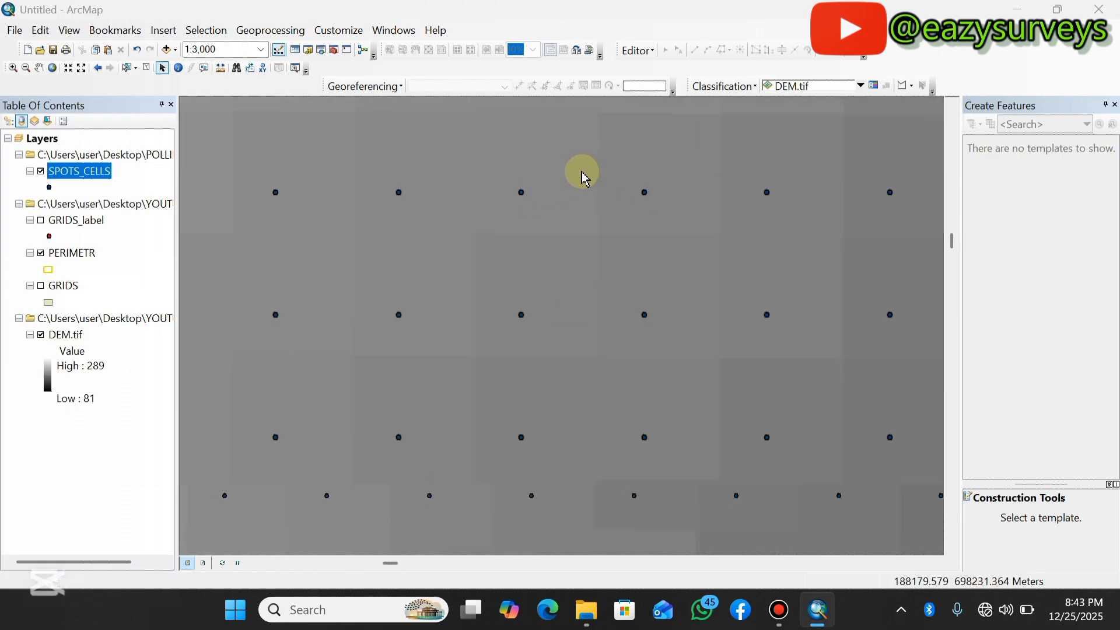
{"action": "scroll", "coordinate": [580, 172], "scroll_direction": "down", "scroll_amount": 2}
{"action": "scroll", "coordinate": [665, 192], "scroll_direction": "up", "scroll_amount": 1}
{"action": "scroll", "coordinate": [631, 257], "scroll_direction": "up", "scroll_amount": 5}
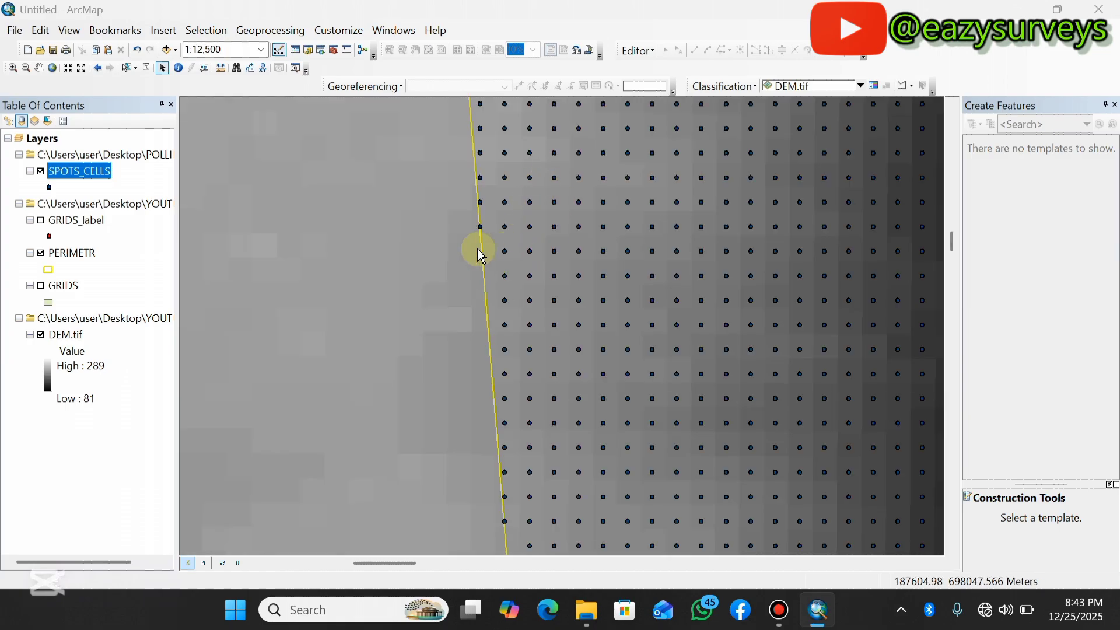
{"action": "scroll", "coordinate": [463, 268], "scroll_direction": "up", "scroll_amount": 2}
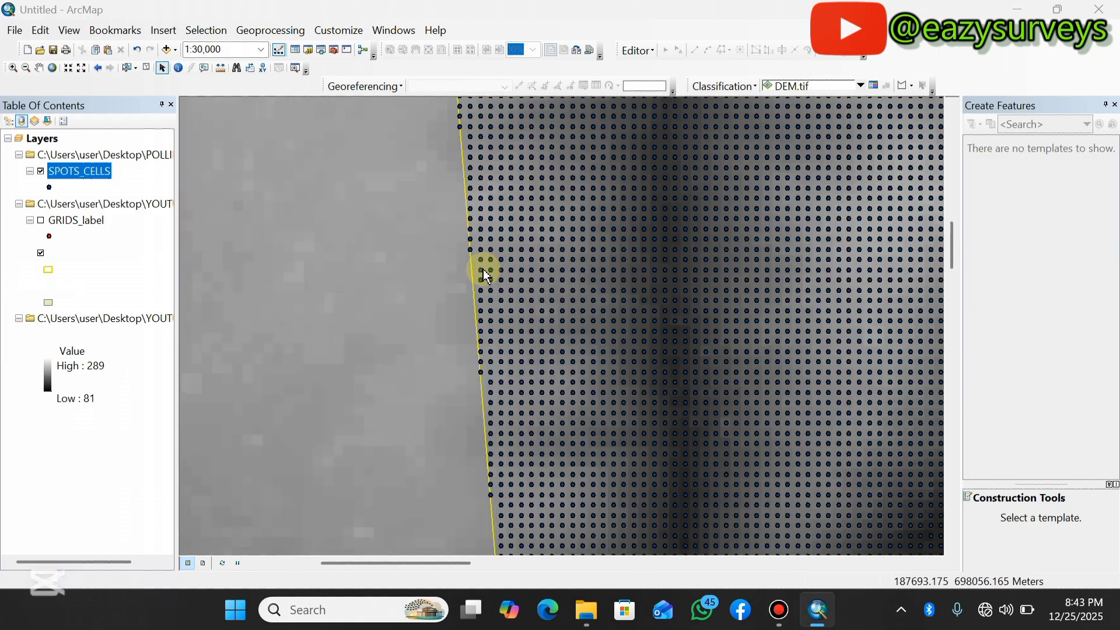
{"action": "scroll", "coordinate": [461, 282], "scroll_direction": "up", "scroll_amount": 2}
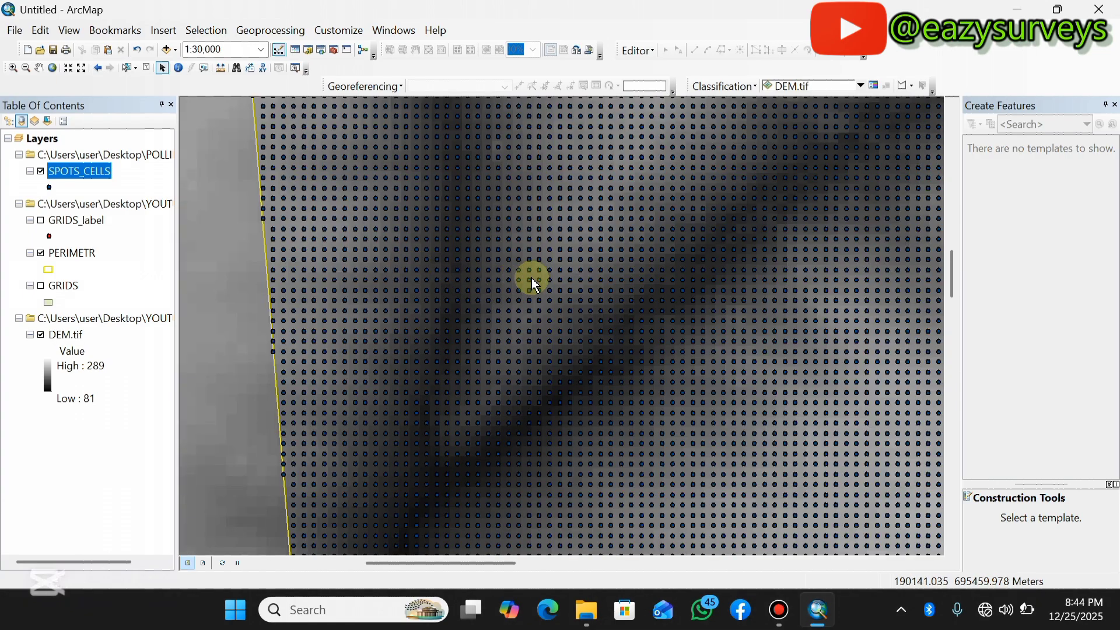
{"action": "scroll", "coordinate": [496, 247], "scroll_direction": "down", "scroll_amount": 5}
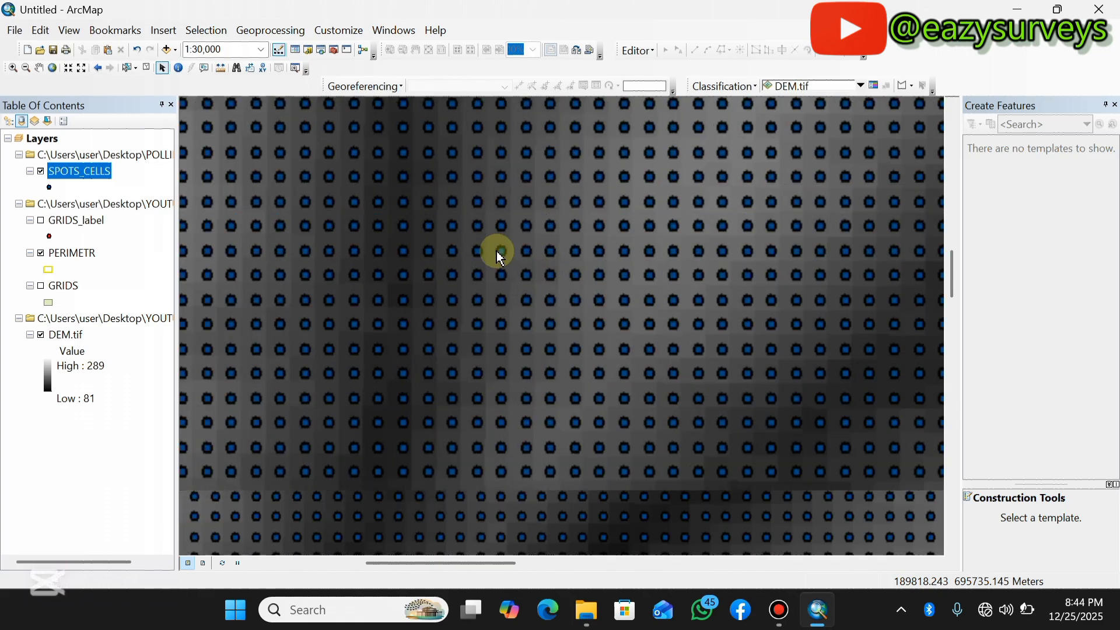
{"action": "scroll", "coordinate": [500, 257], "scroll_direction": "down", "scroll_amount": 3}
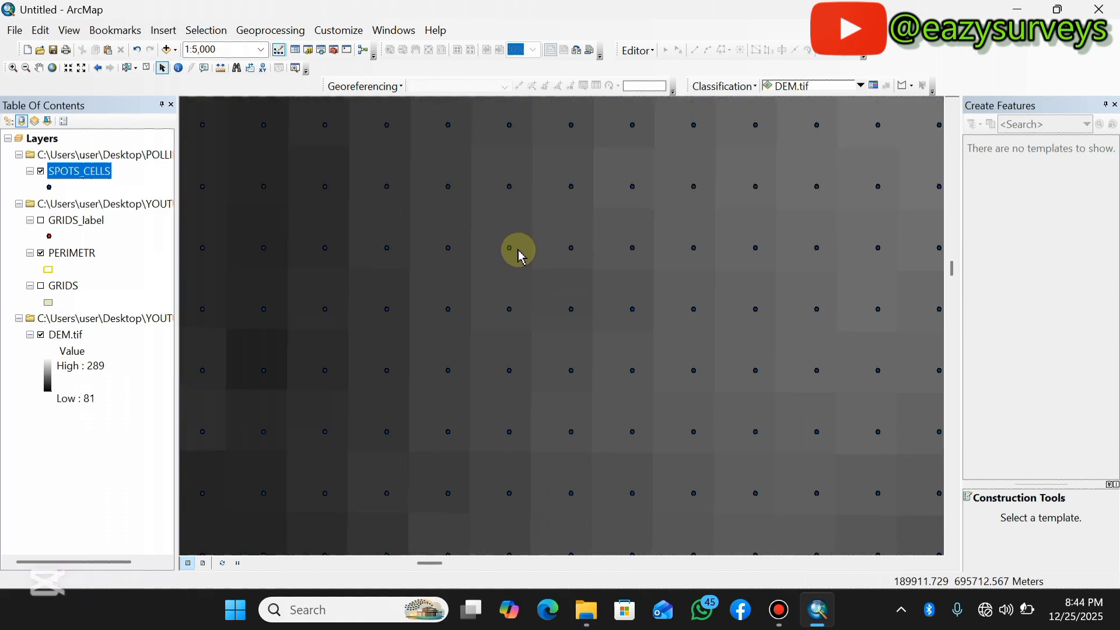
{"action": "scroll", "coordinate": [517, 254], "scroll_direction": "down", "scroll_amount": 3}
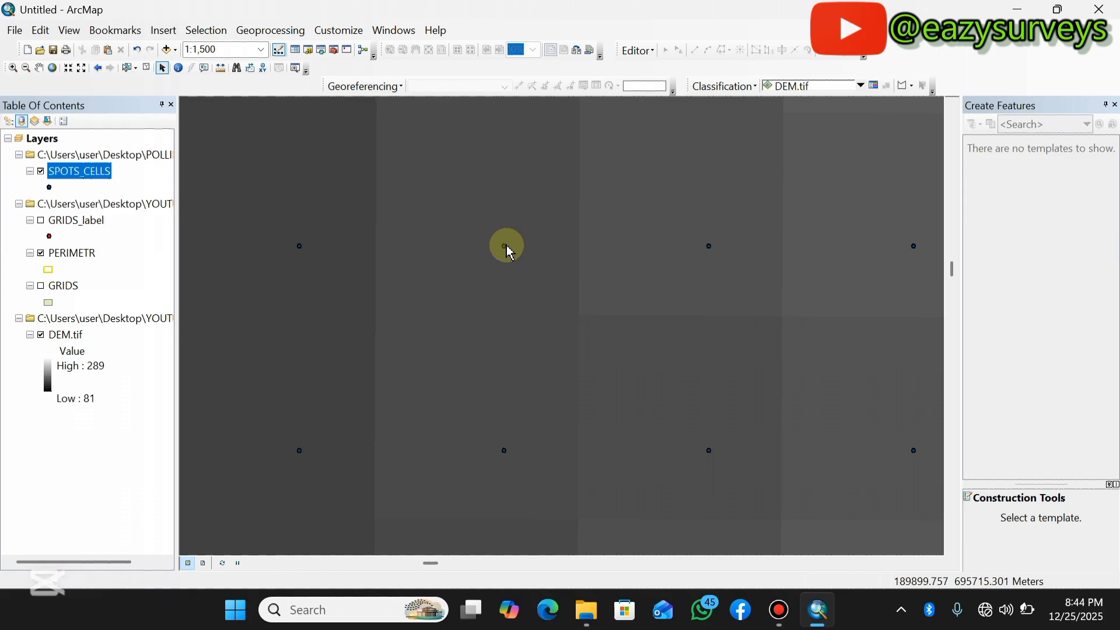
Open the SPOTS_CELLS attribute table and add a Double field named X, widening its column.
{"action": "right_click", "coordinate": [82, 180]}
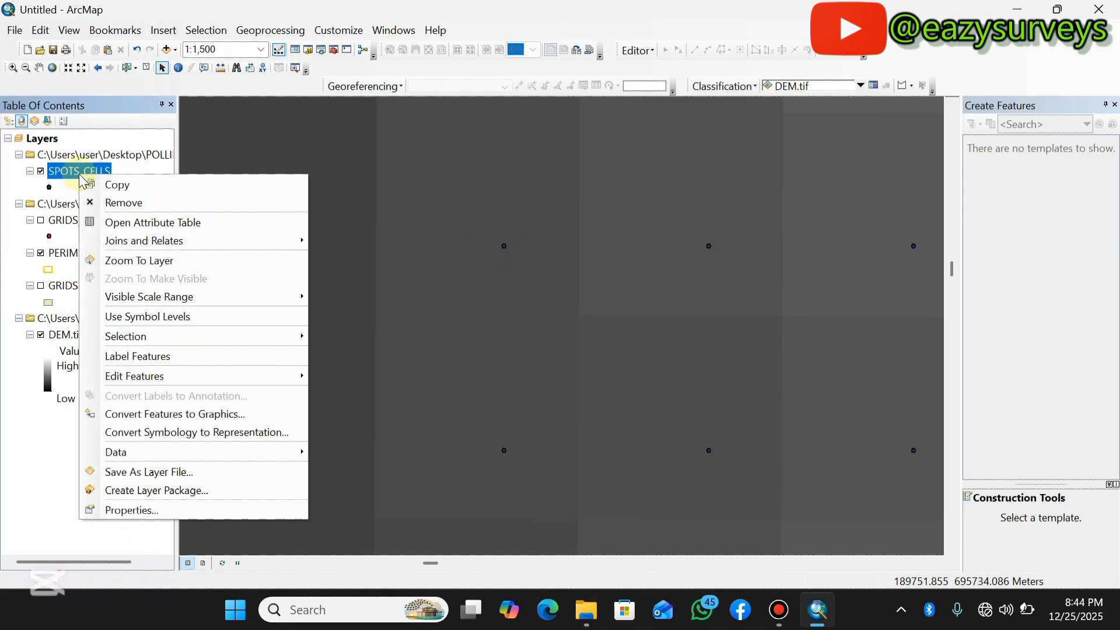
{"action": "left_click", "coordinate": [111, 221]}
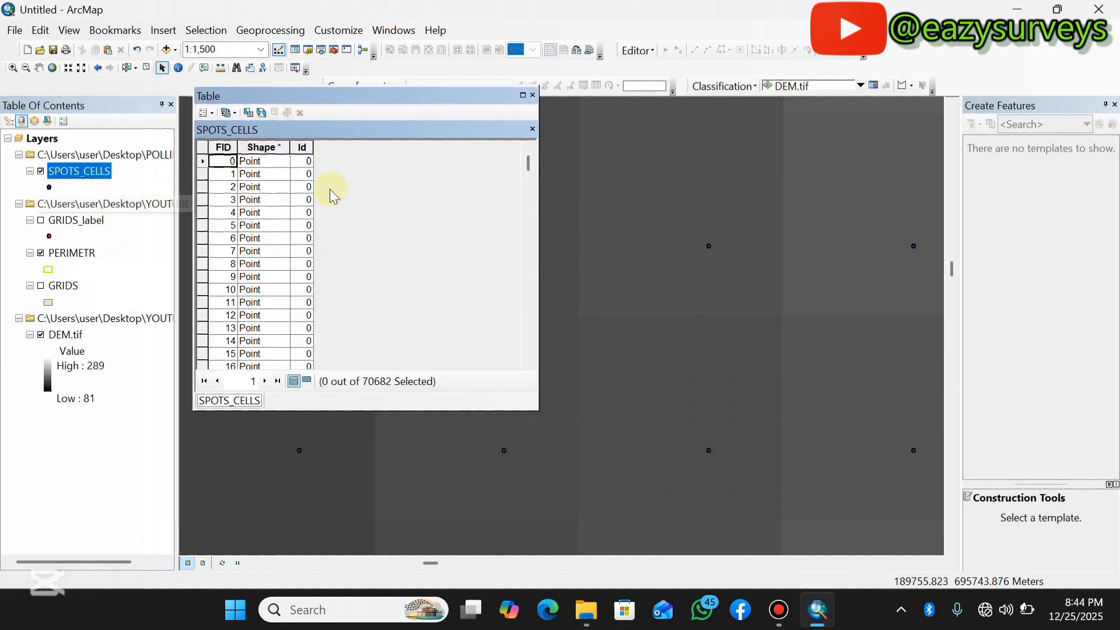
{"action": "left_click", "coordinate": [215, 117]}
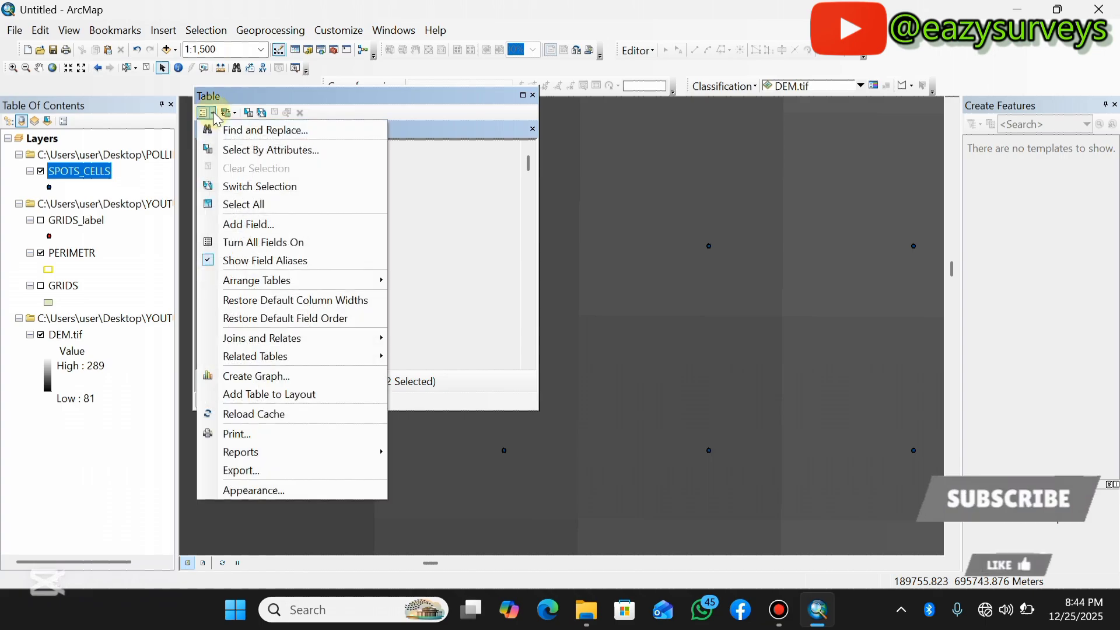
{"action": "left_click", "coordinate": [249, 226]}
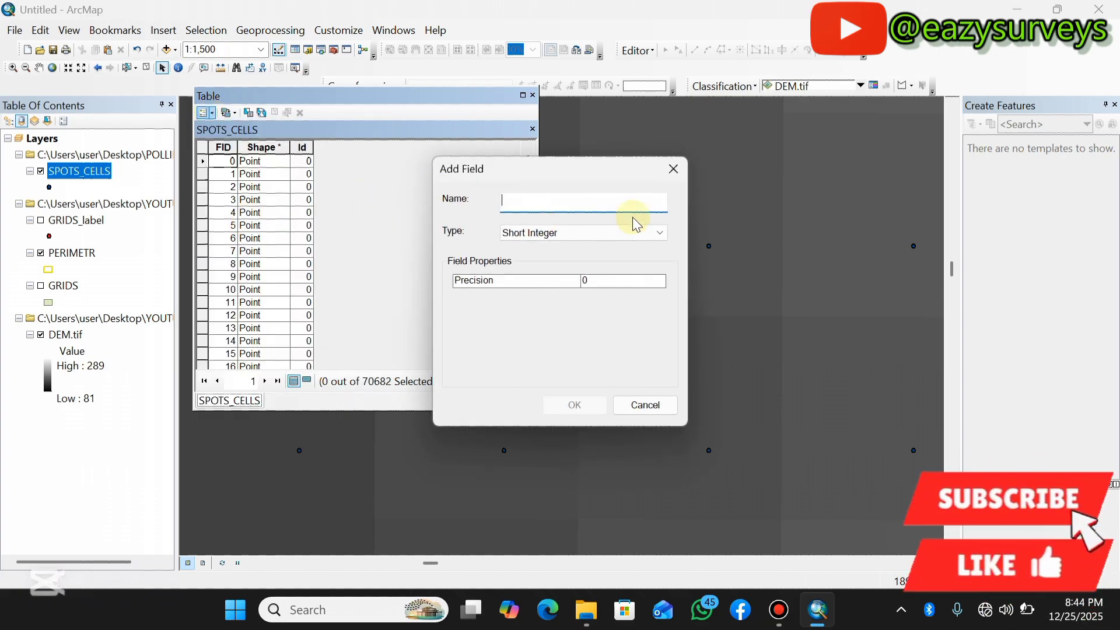
{"action": "type", "text": "X"}
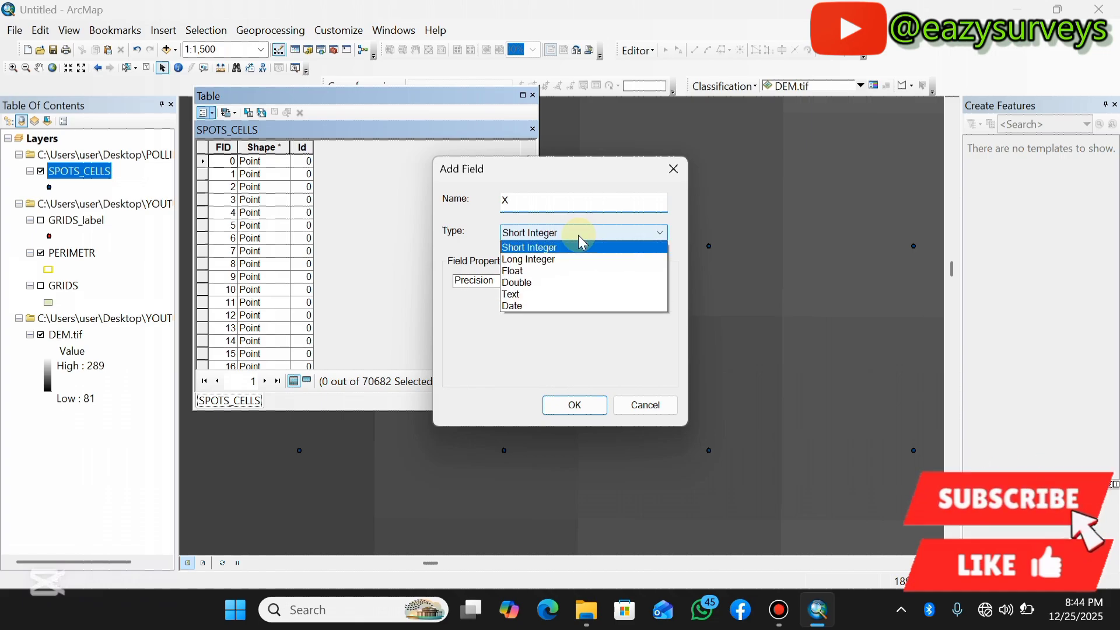
{"action": "left_click", "coordinate": [582, 241]}
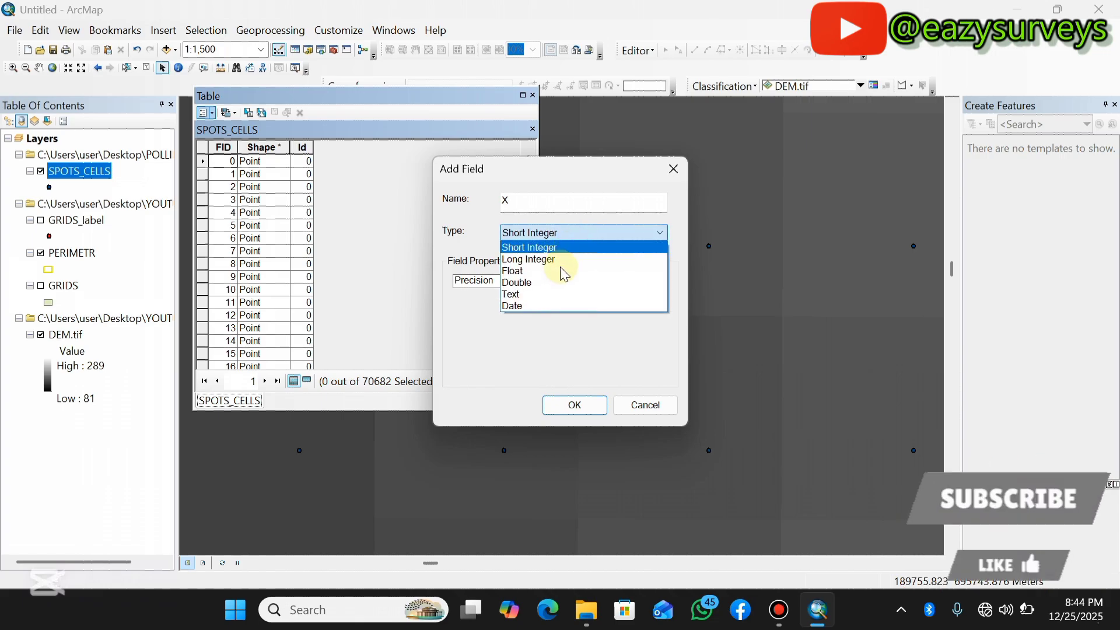
{"action": "left_click", "coordinate": [542, 282]}
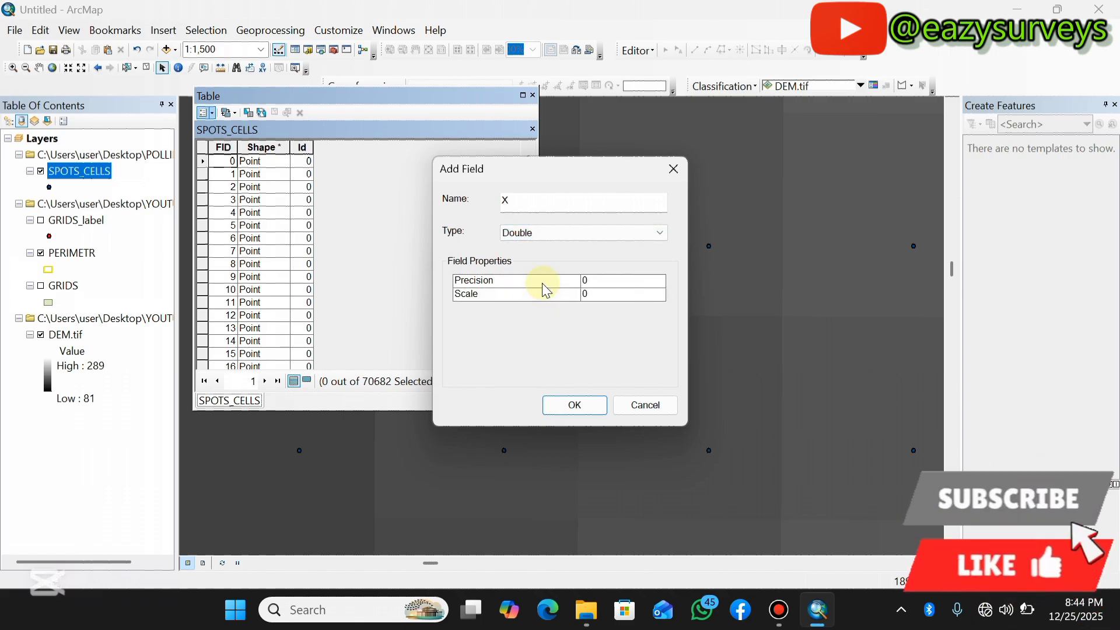
{"action": "left_click", "coordinate": [571, 404]}
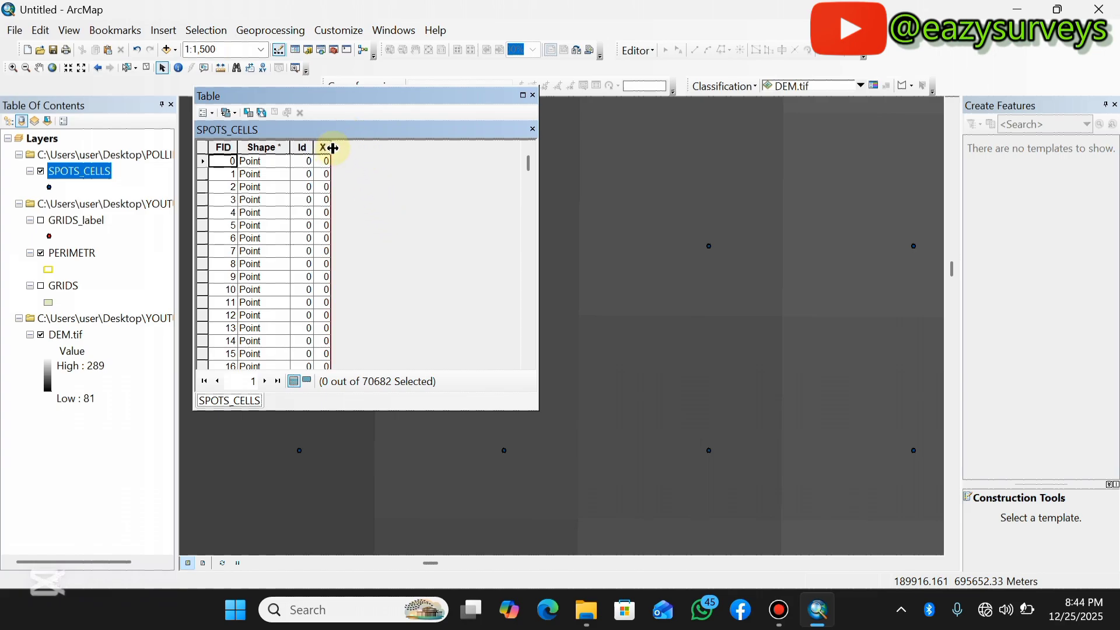
{"action": "left_click_drag", "start_coordinate": [332, 149], "coordinate": [354, 150]}
Add a Double field named Y to the SPOTS_CELLS table and widen its column.
{"action": "left_click", "coordinate": [208, 112]}
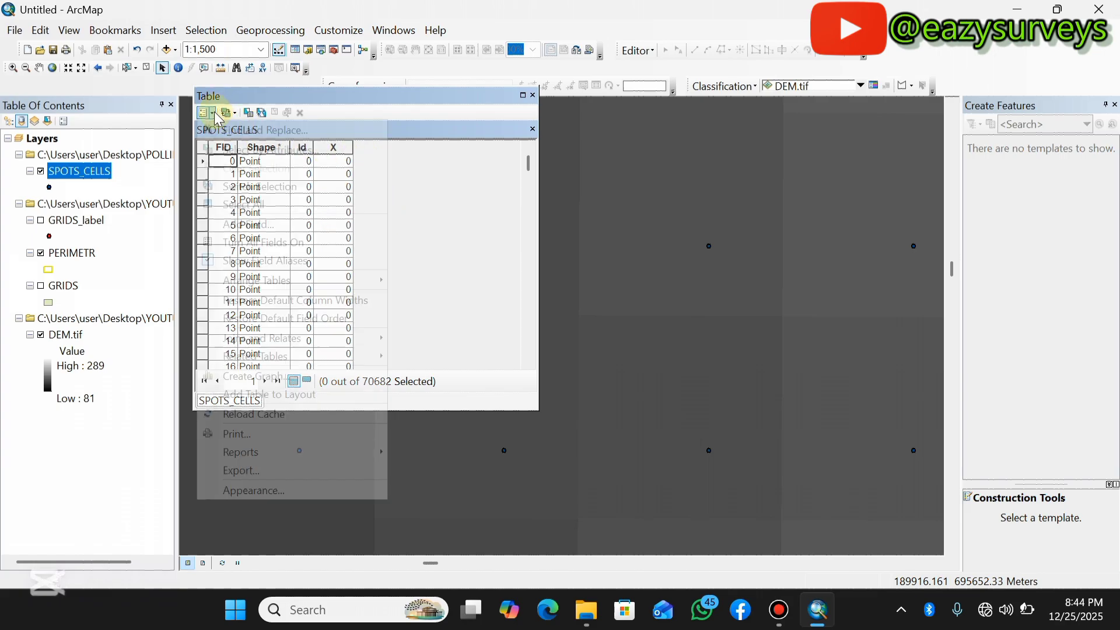
{"action": "left_click", "coordinate": [257, 225]}
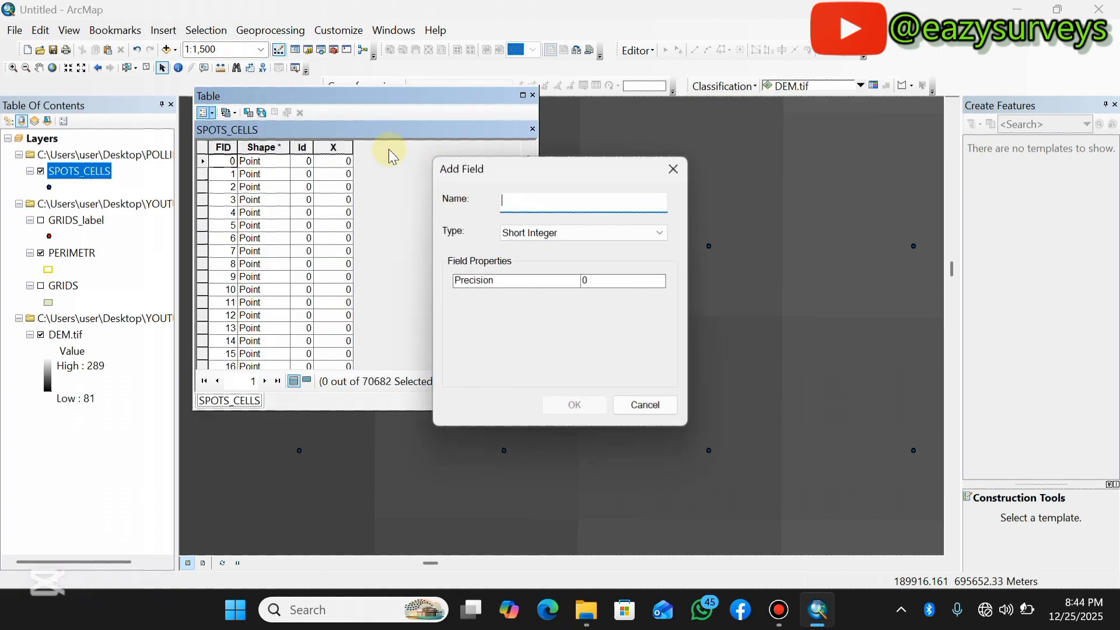
{"action": "type", "text": "Y"}
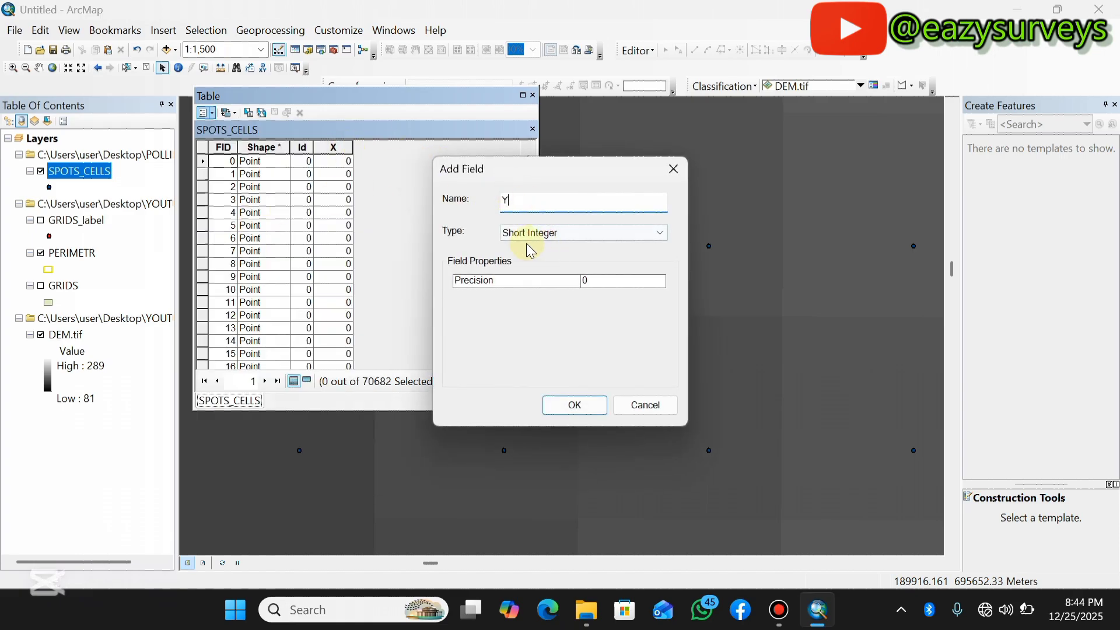
{"action": "left_click", "coordinate": [526, 237]}
{"action": "left_click", "coordinate": [535, 279]}
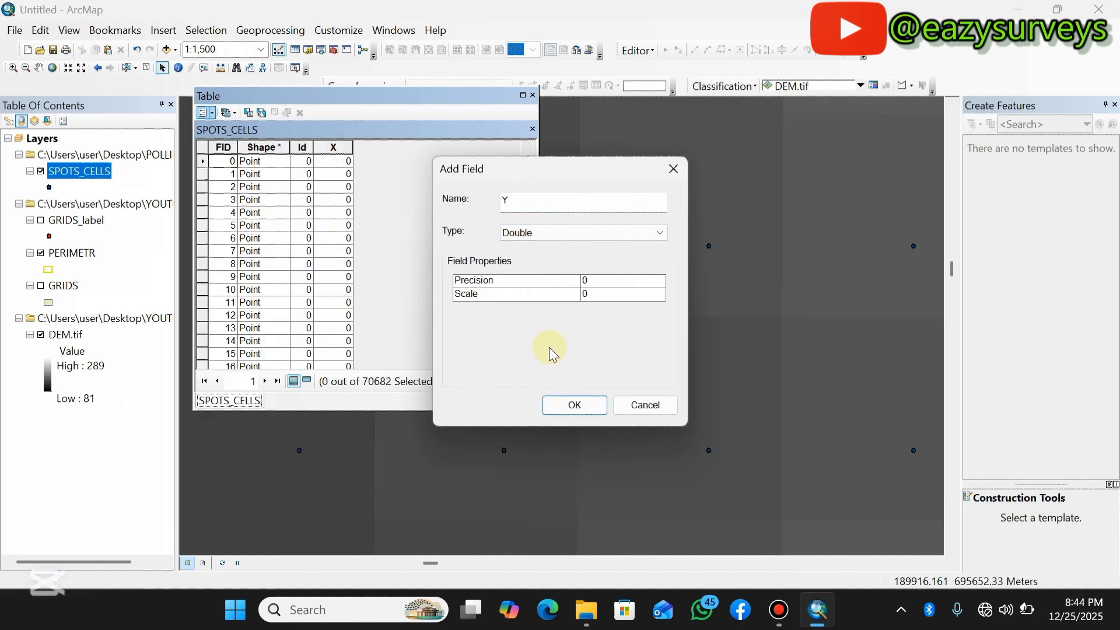
{"action": "left_click", "coordinate": [566, 404]}
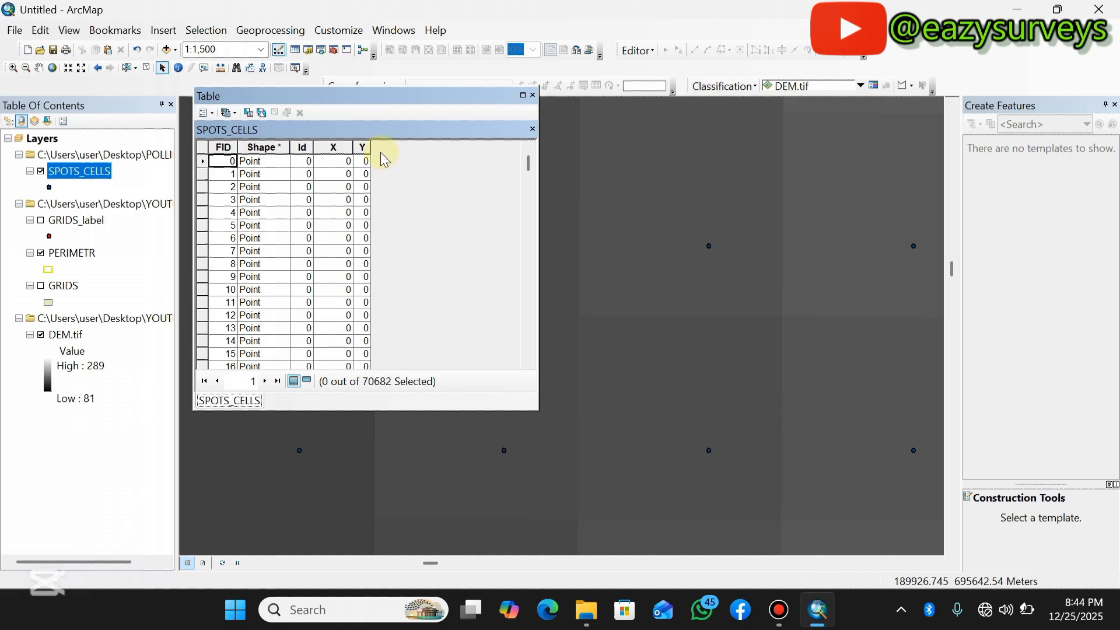
{"action": "mouse_move", "coordinate": [372, 147]}
{"action": "left_mouse_down"}
{"action": "mouse_move", "coordinate": [399, 147]}
{"action": "mouse_move", "coordinate": [376, 147]}
{"action": "left_mouse_up"}
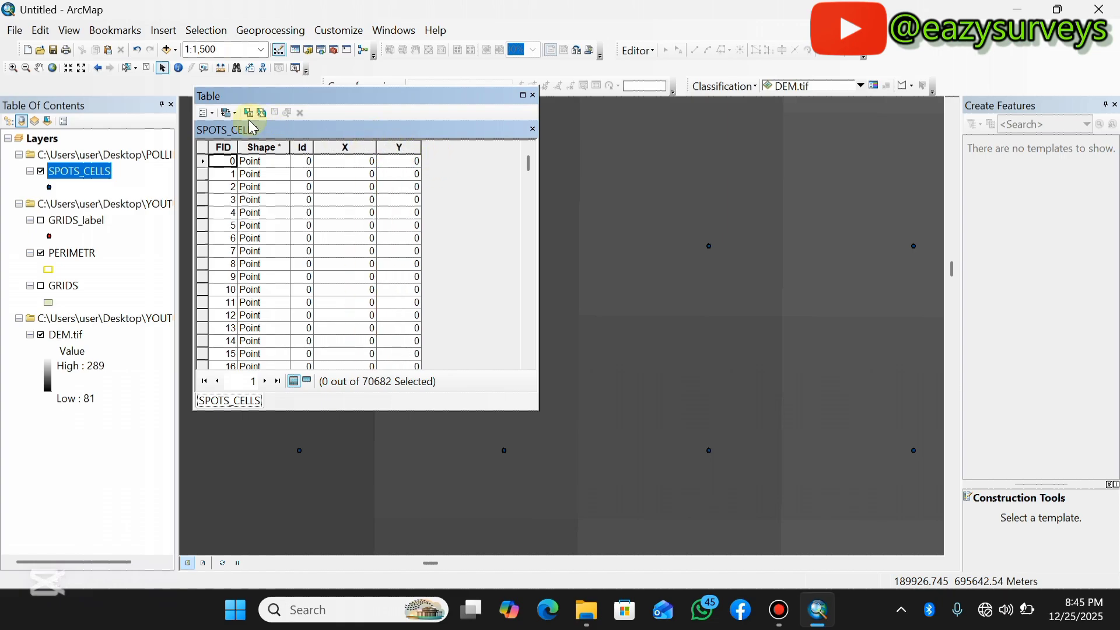
Add a Double field named ELEV to the SPOTS_CELLS table.
{"action": "left_click", "coordinate": [211, 113]}
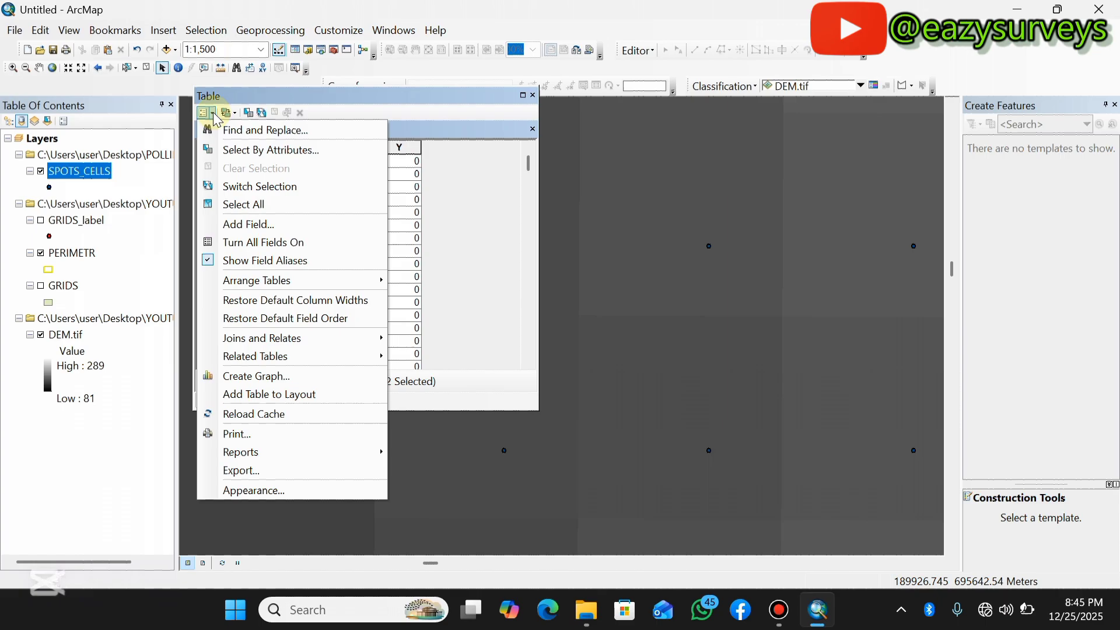
{"action": "left_click", "coordinate": [249, 224]}
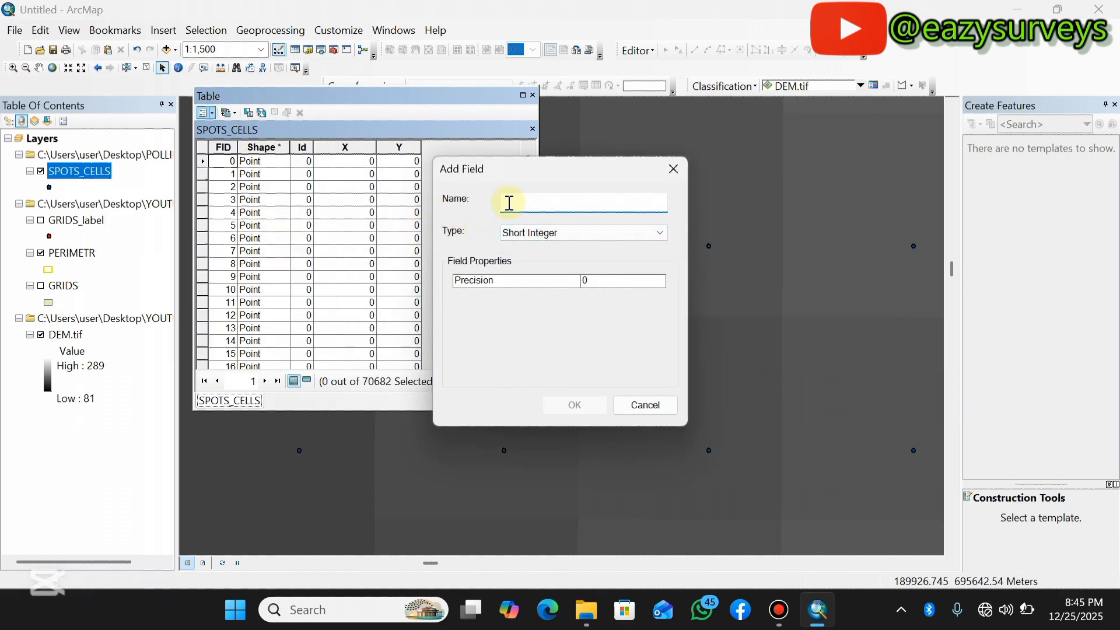
{"action": "type", "text": "ELEV"}
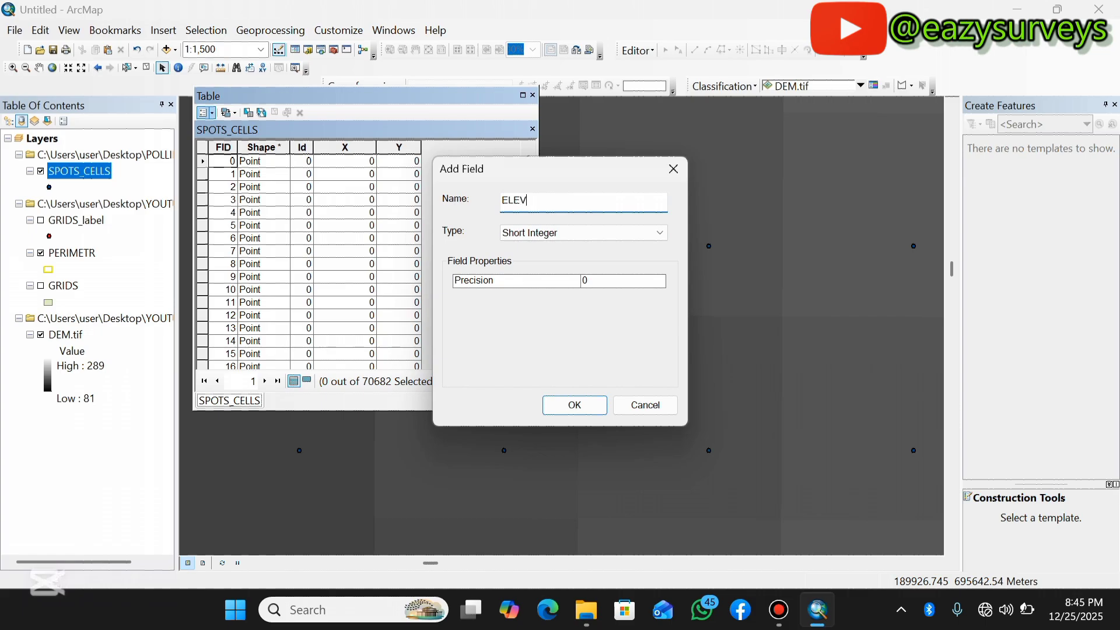
{"action": "left_click", "coordinate": [585, 233]}
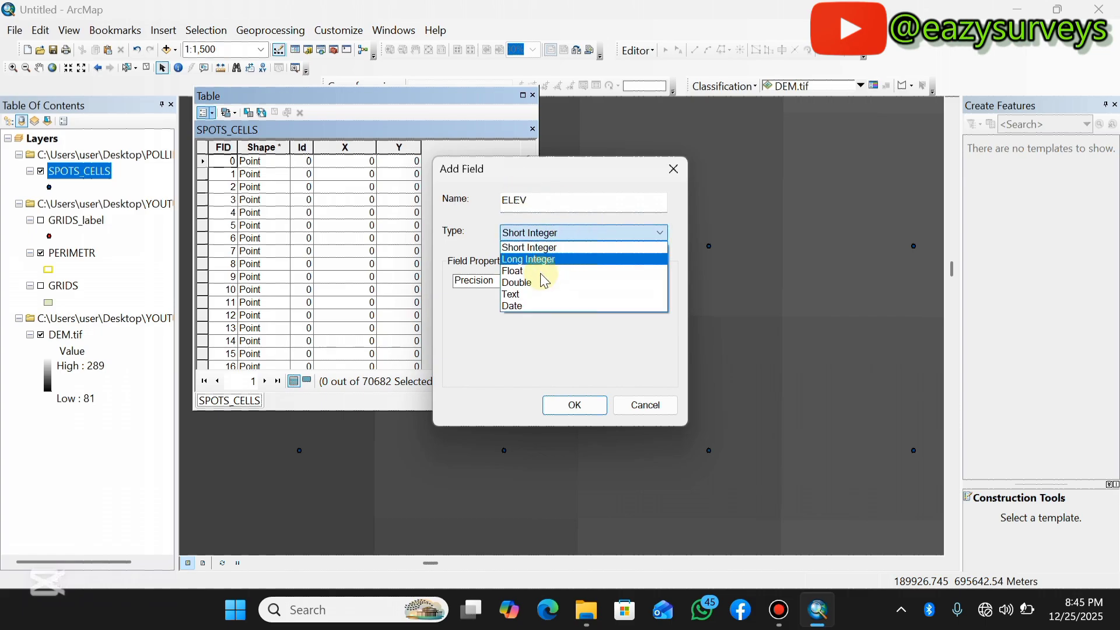
{"action": "left_click", "coordinate": [539, 284]}
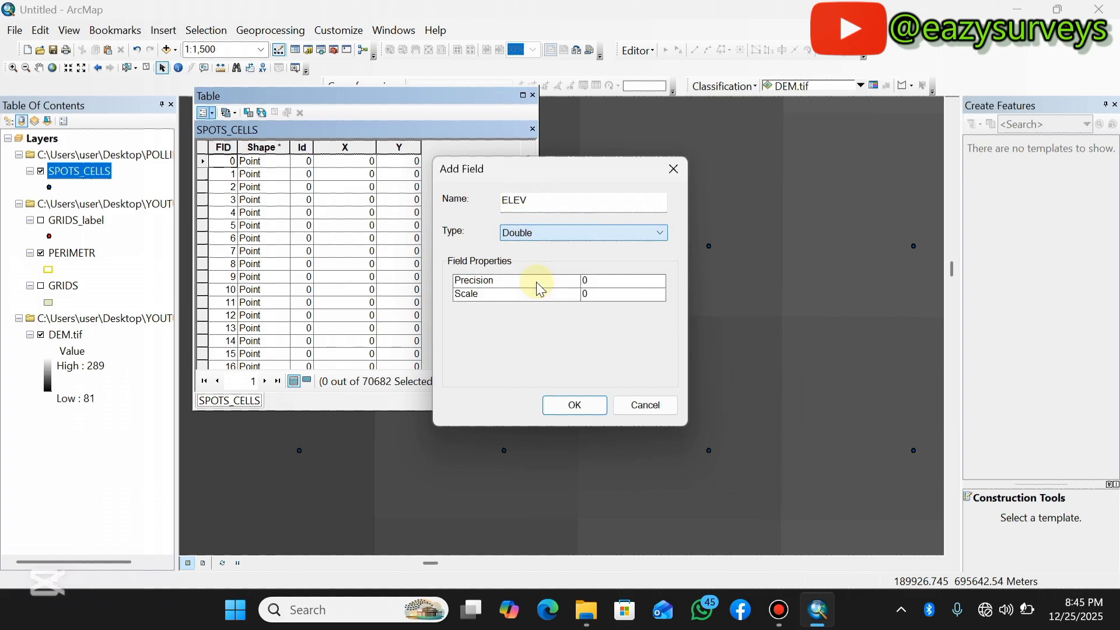
{"action": "left_click", "coordinate": [580, 405]}
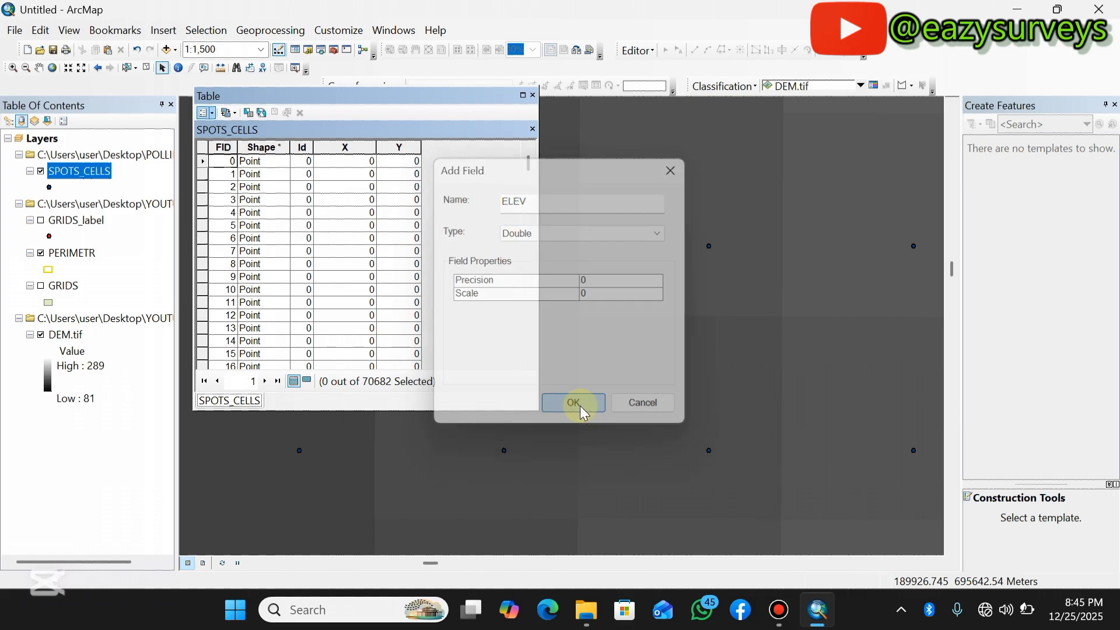
Calculate the X field as the X coordinate of each point in meters, using the data source's coordinate system.
{"action": "left_click", "coordinate": [350, 146]}
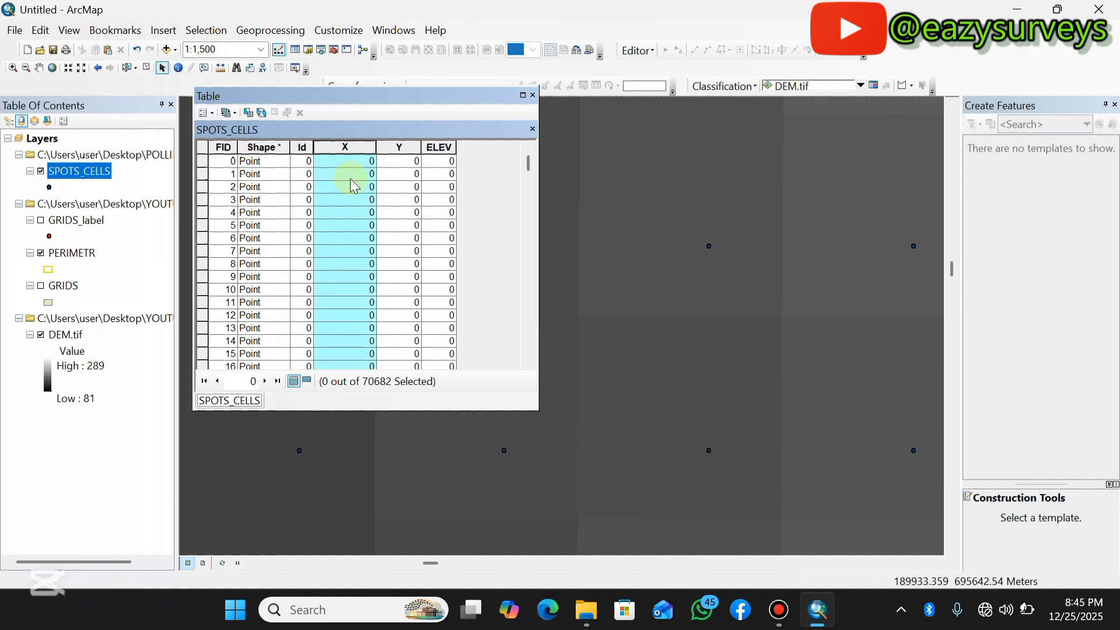
{"action": "left_click", "coordinate": [368, 161]}
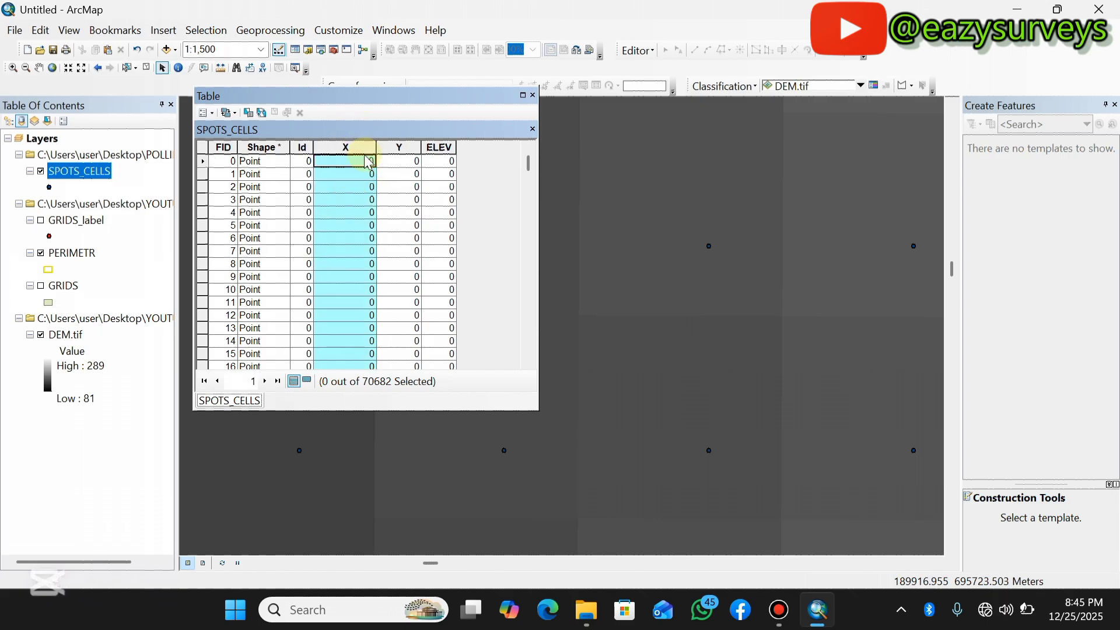
{"action": "right_click", "coordinate": [356, 149]}
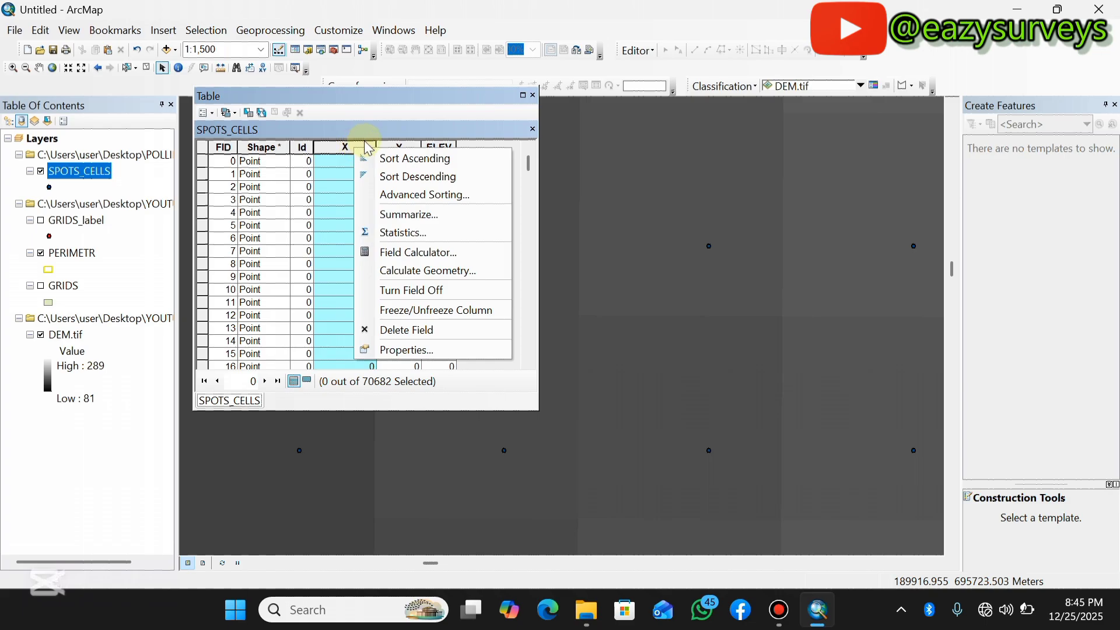
{"action": "left_click", "coordinate": [438, 279]}
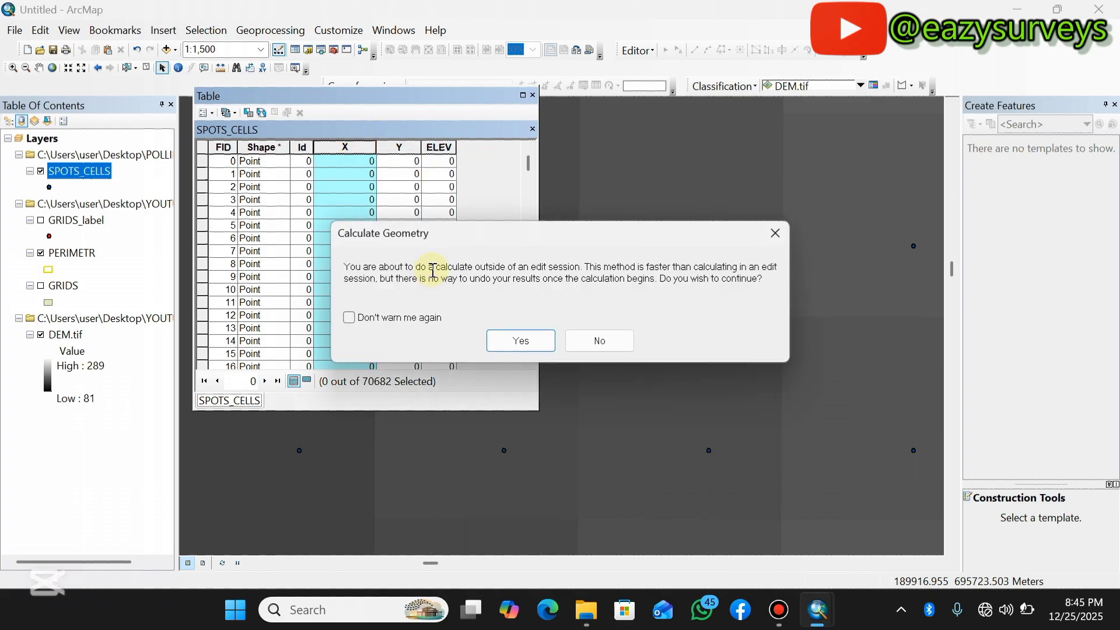
{"action": "left_click", "coordinate": [508, 343]}
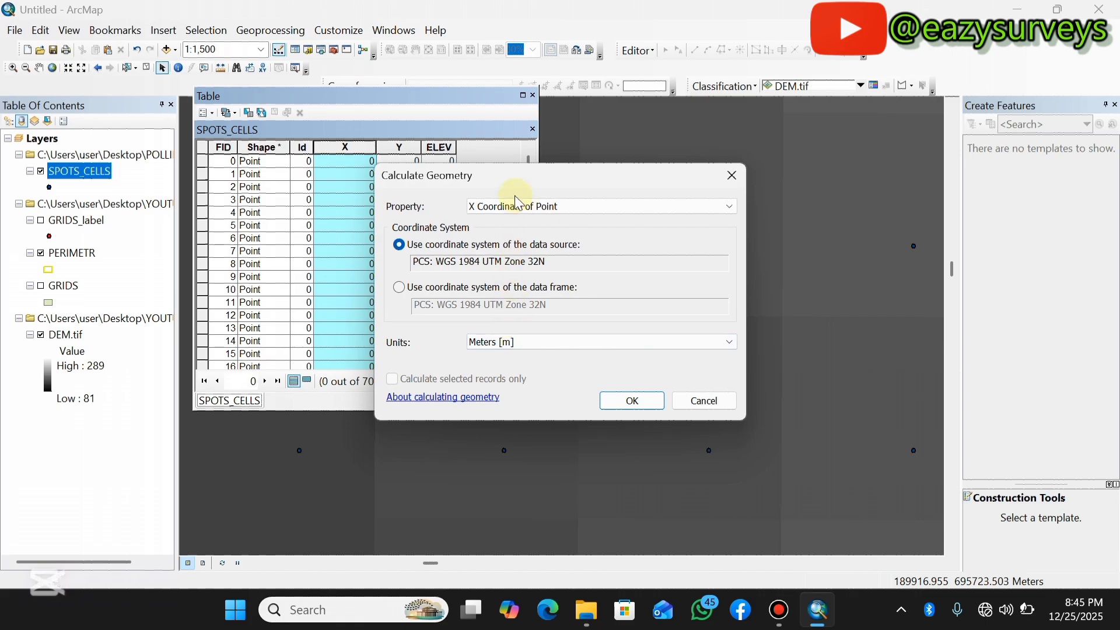
{"action": "left_click", "coordinate": [585, 214]}
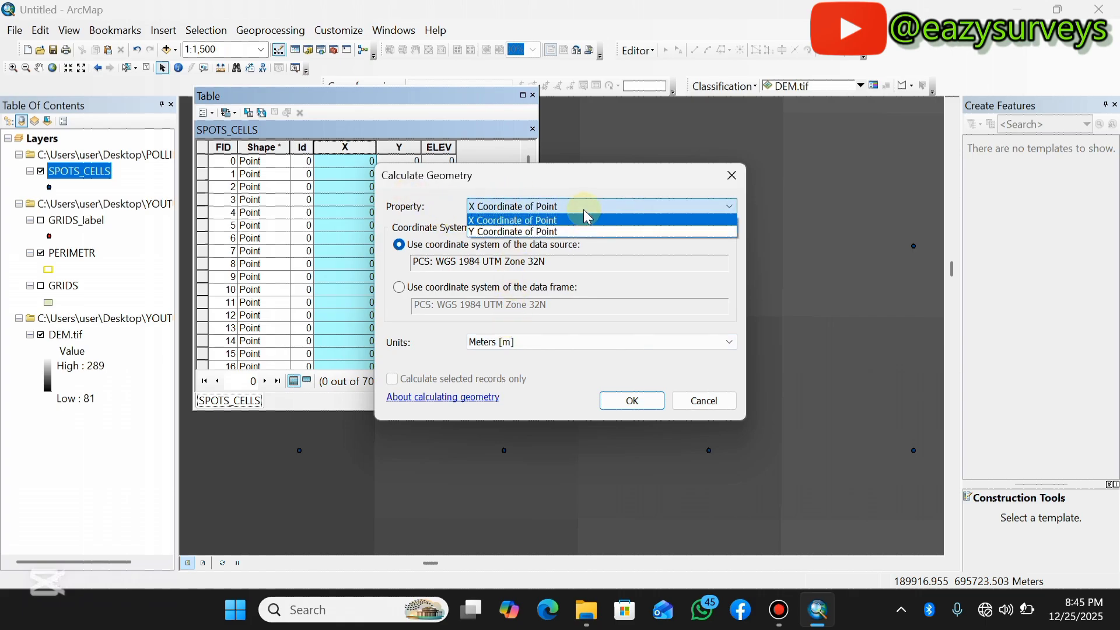
{"action": "left_click", "coordinate": [541, 222]}
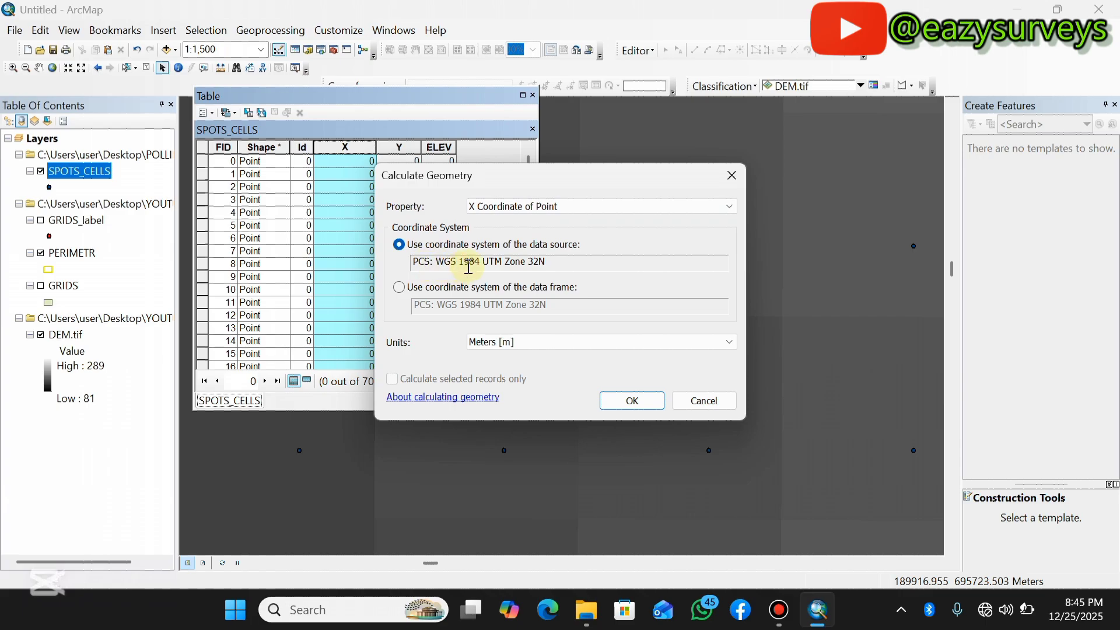
{"action": "left_click", "coordinate": [727, 342]}
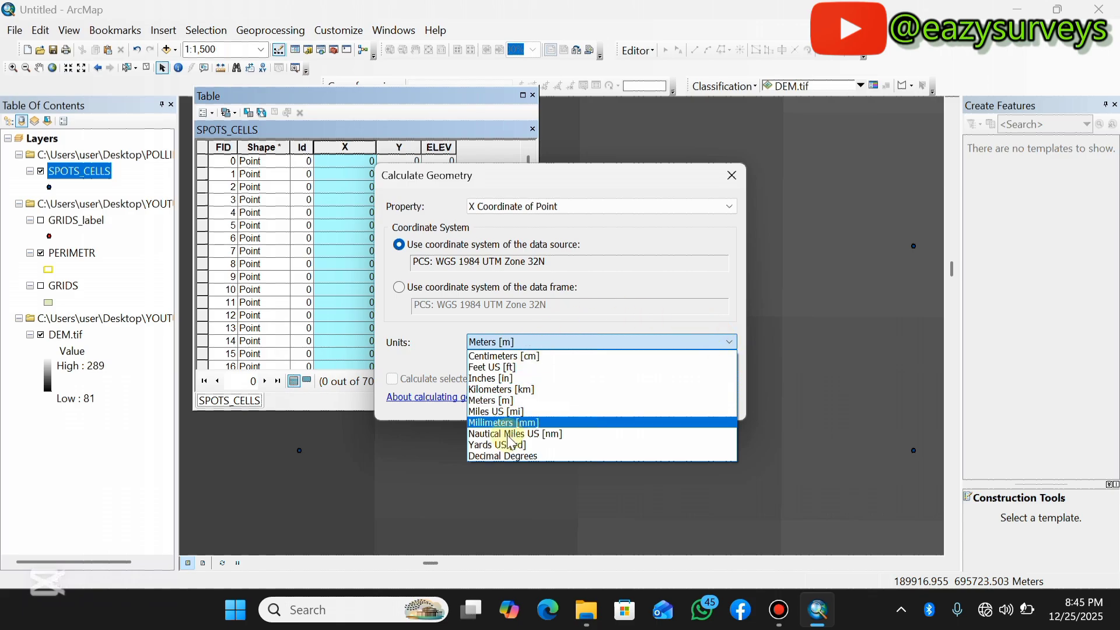
{"action": "left_click", "coordinate": [500, 401]}
{"action": "left_click", "coordinate": [641, 400]}
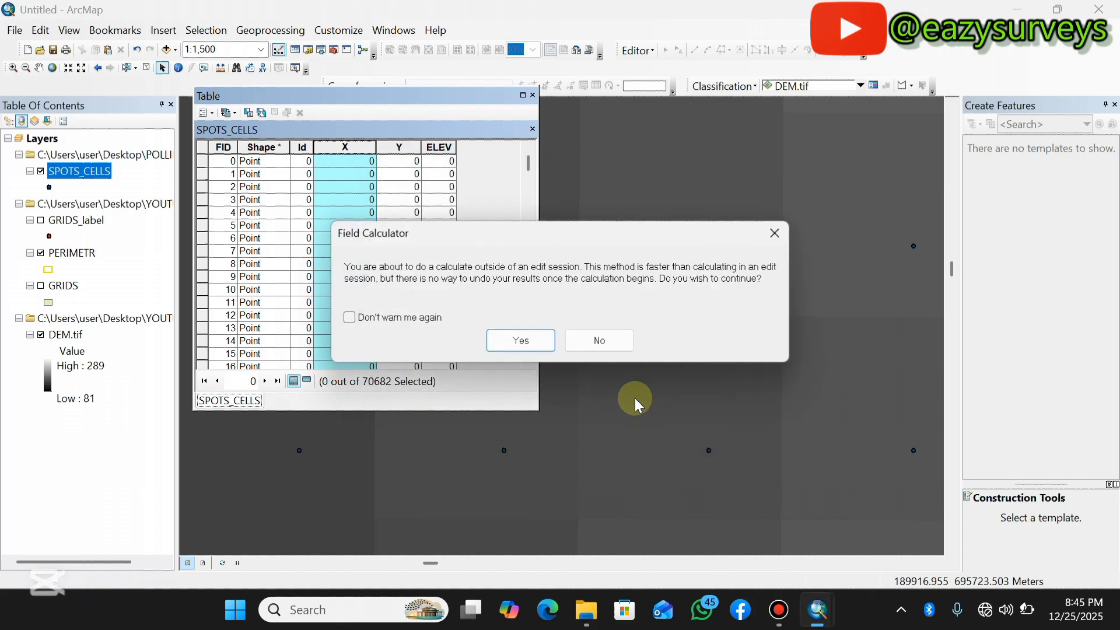
{"action": "left_click", "coordinate": [521, 342]}
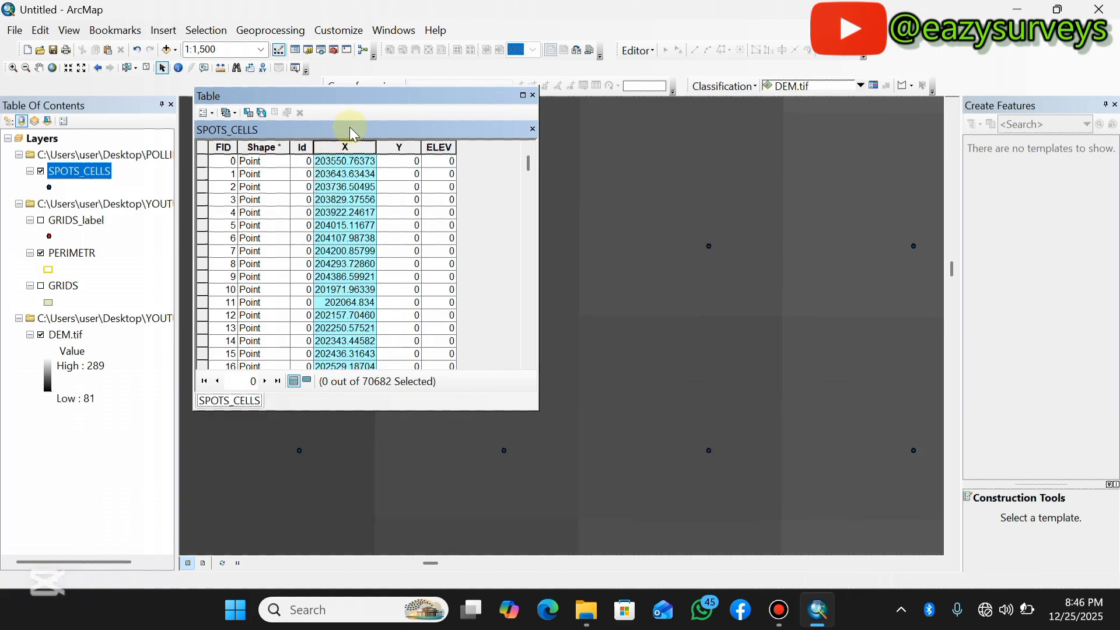
Calculate the Y field as the Y coordinate of each point in meters.
{"action": "left_click", "coordinate": [402, 149]}
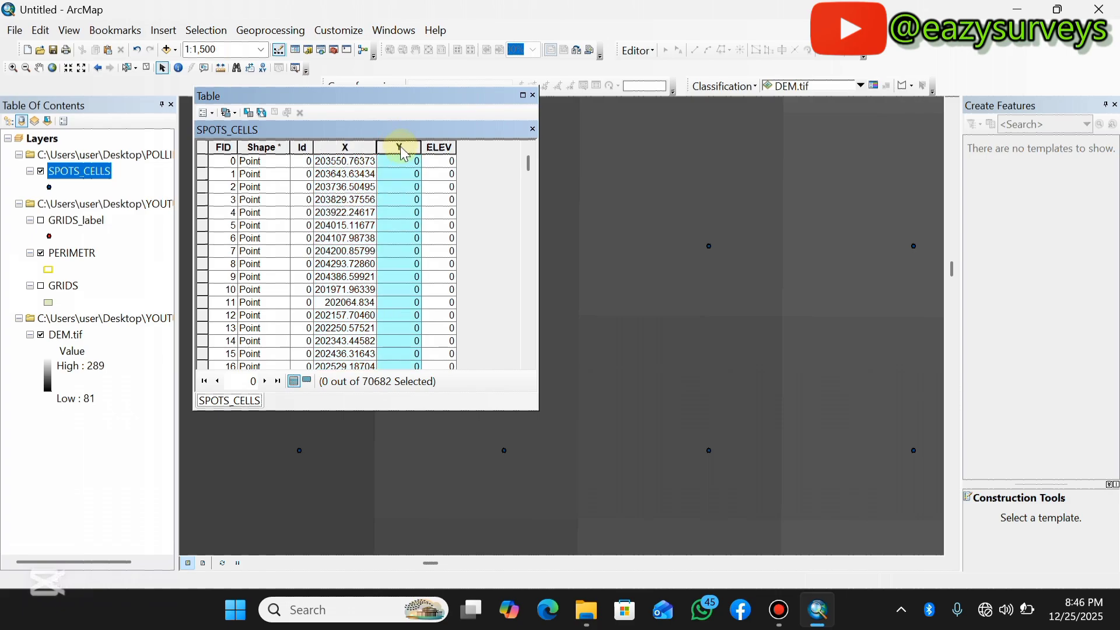
{"action": "right_click", "coordinate": [404, 153]}
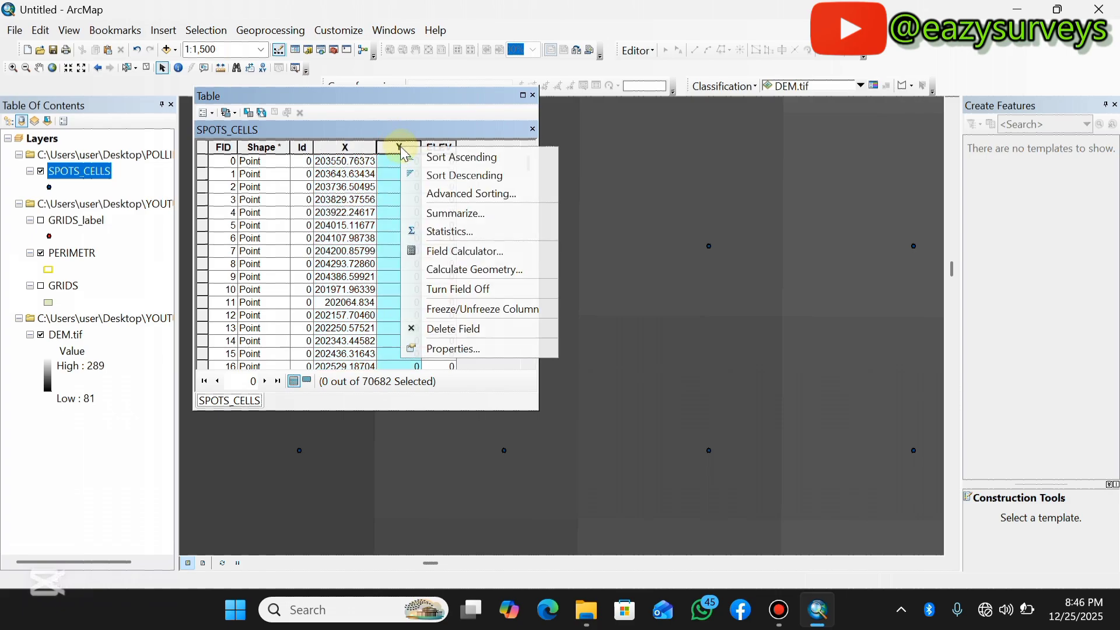
{"action": "left_click", "coordinate": [448, 269]}
{"action": "left_click", "coordinate": [505, 339]}
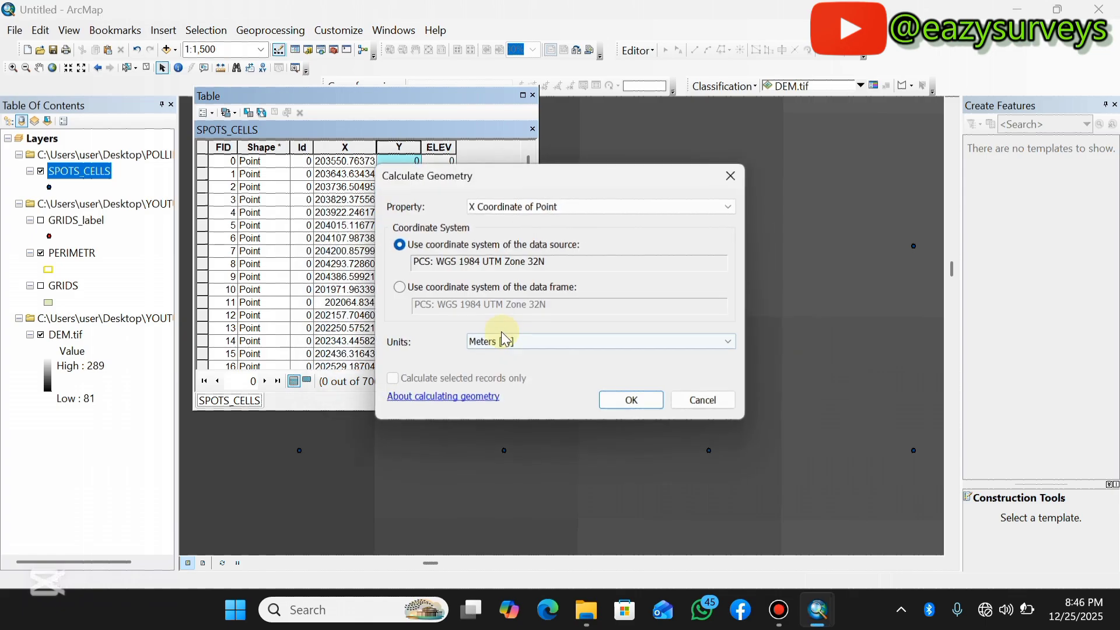
{"action": "left_click", "coordinate": [583, 207]}
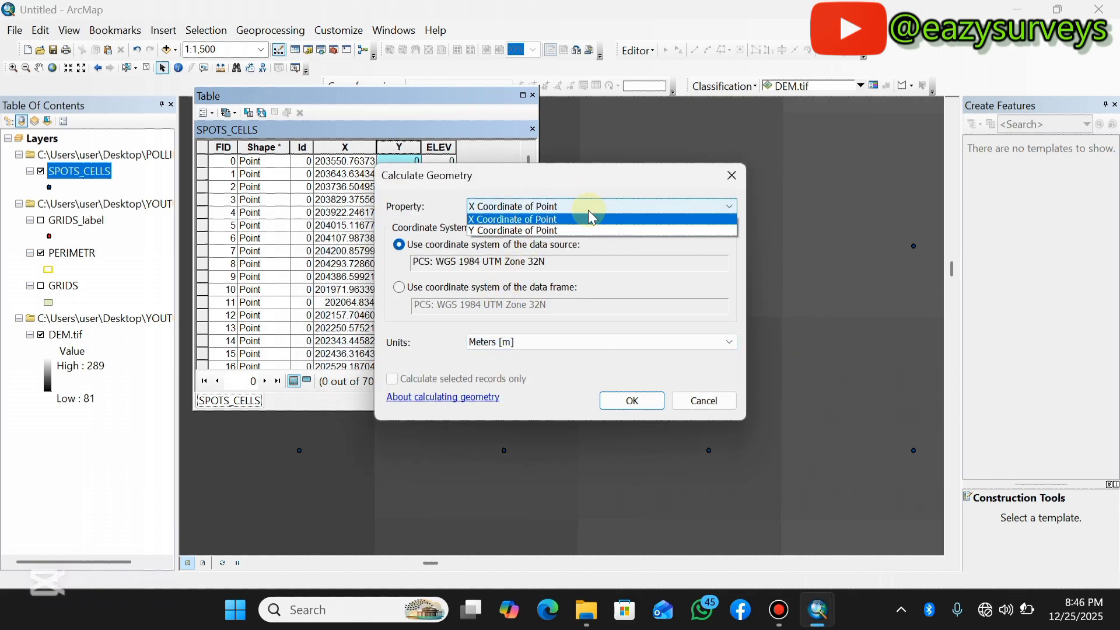
{"action": "left_click", "coordinate": [537, 231]}
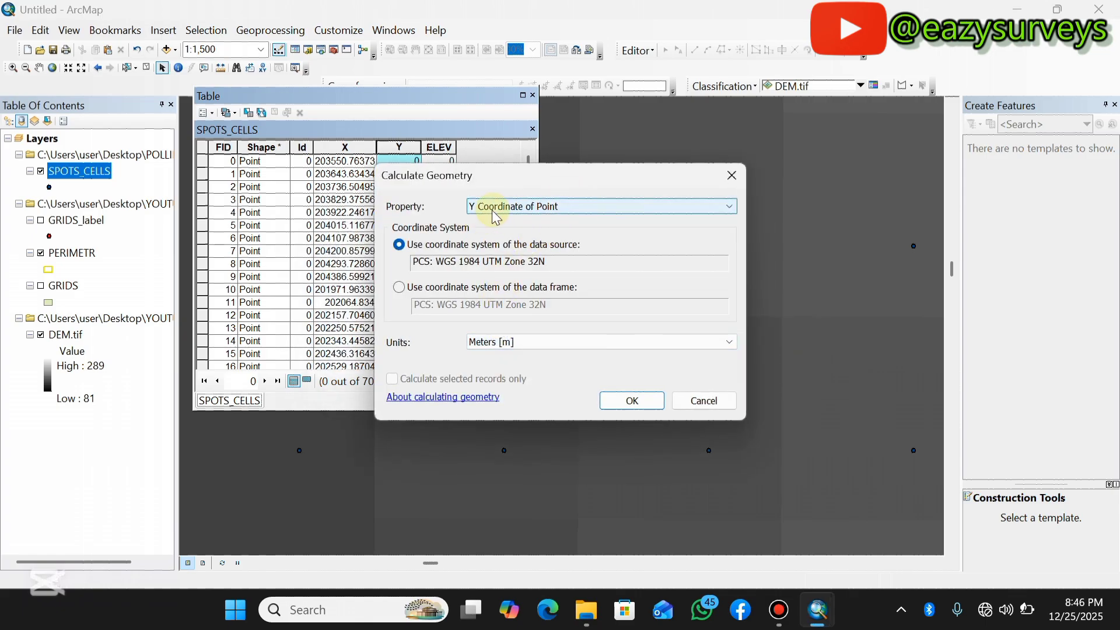
{"action": "left_click", "coordinate": [637, 400]}
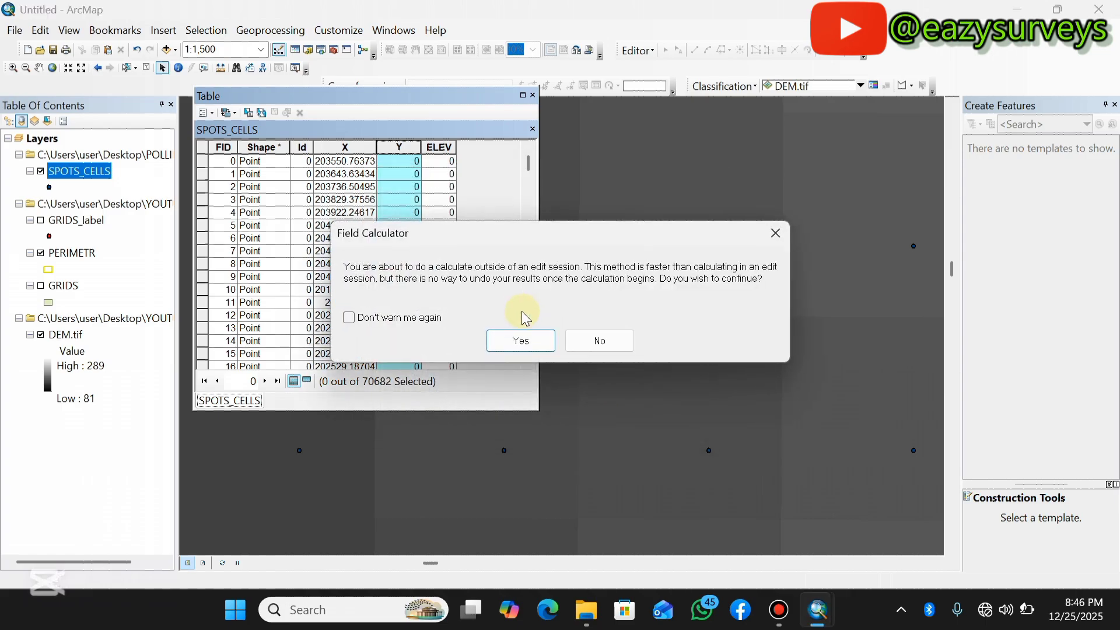
{"action": "left_click", "coordinate": [528, 338]}
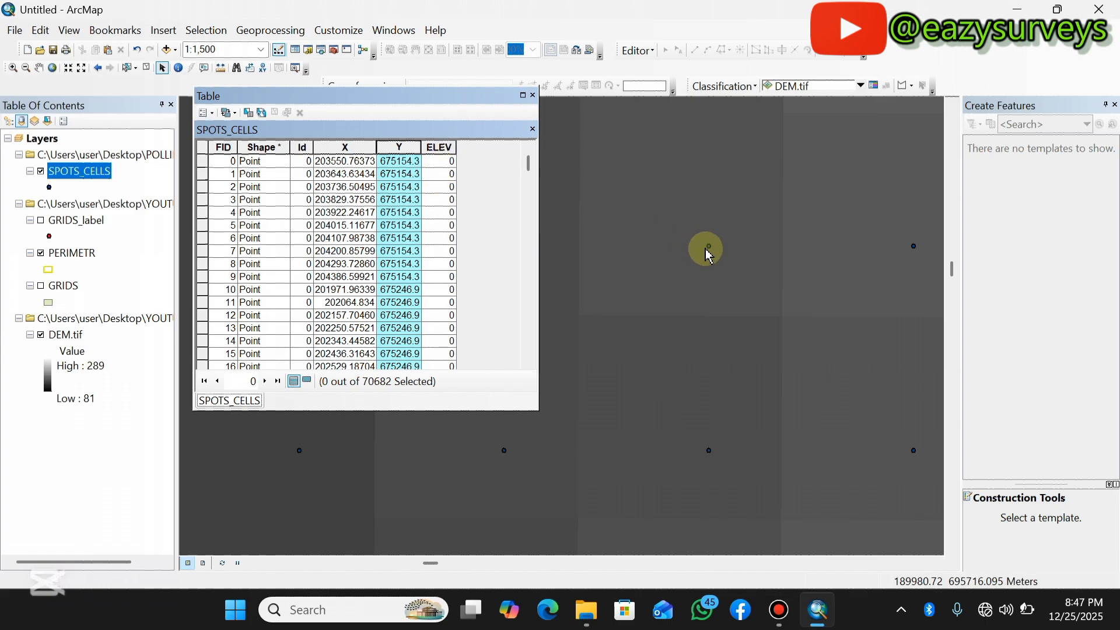
Close the attribute table and open the Extract Values to Points tool from the Spatial Analyst Extraction toolset.
{"action": "left_click", "coordinate": [533, 95]}
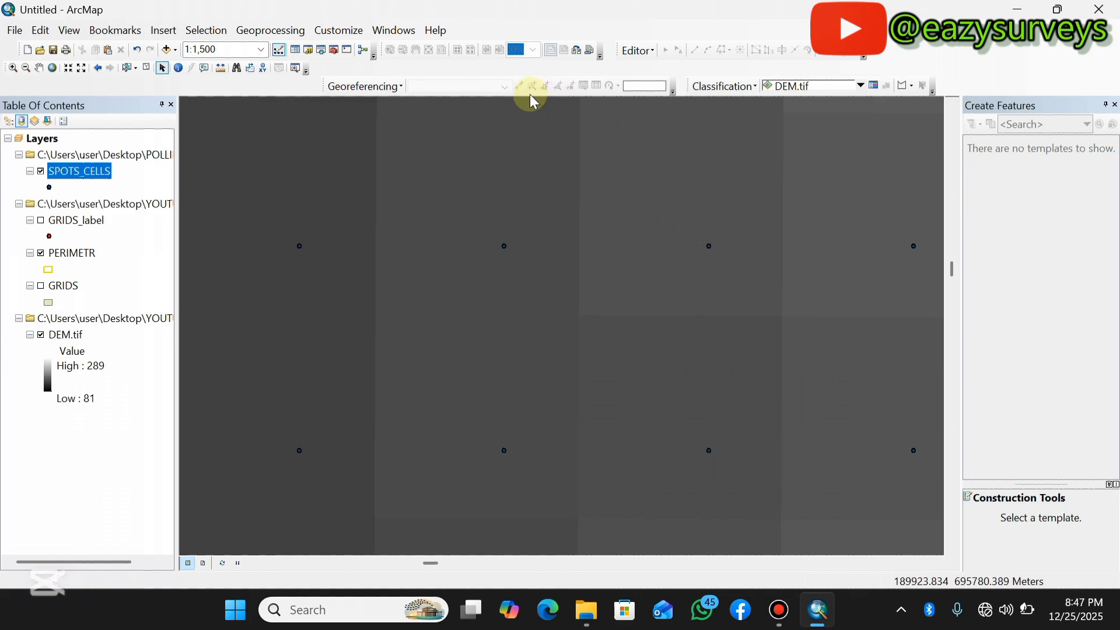
{"action": "left_click", "coordinate": [334, 50]}
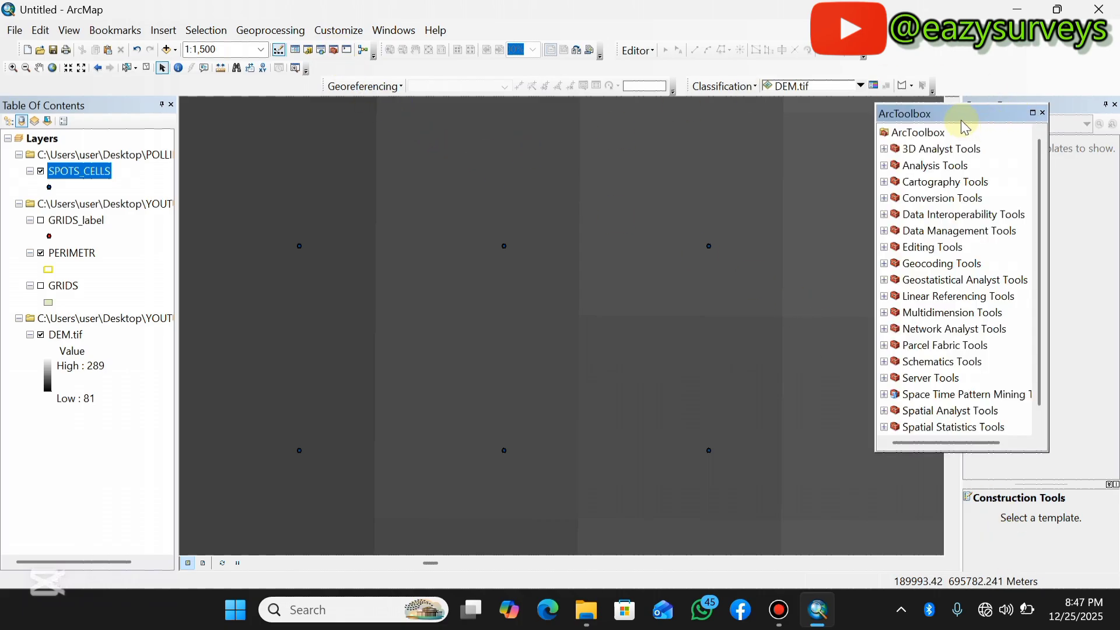
{"action": "scroll", "coordinate": [933, 292], "scroll_direction": "down", "scroll_amount": 1}
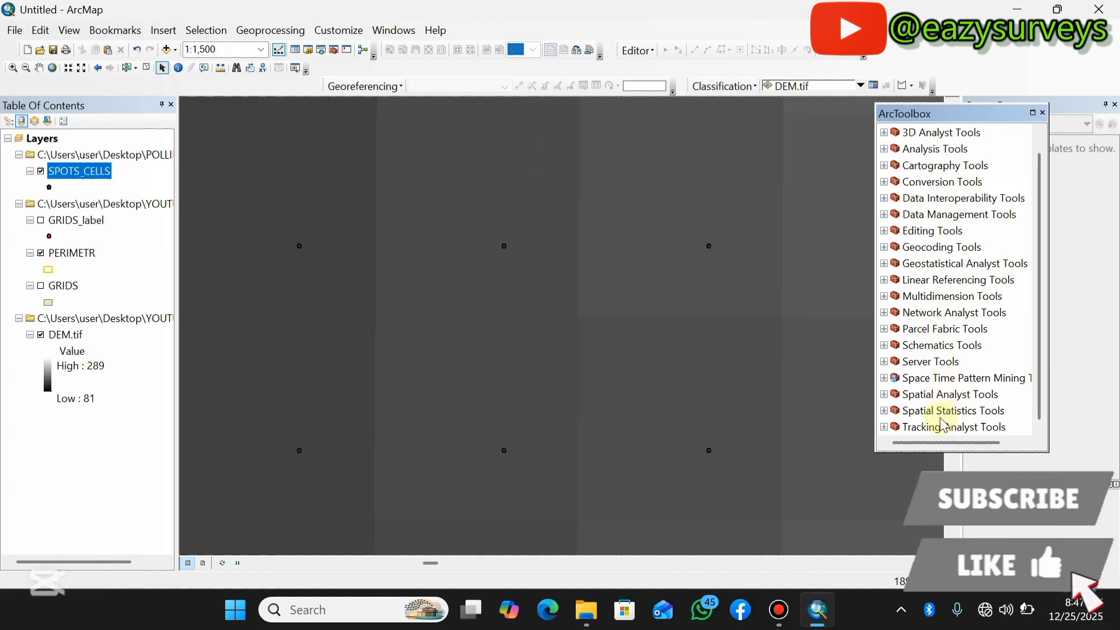
{"action": "left_click", "coordinate": [884, 395]}
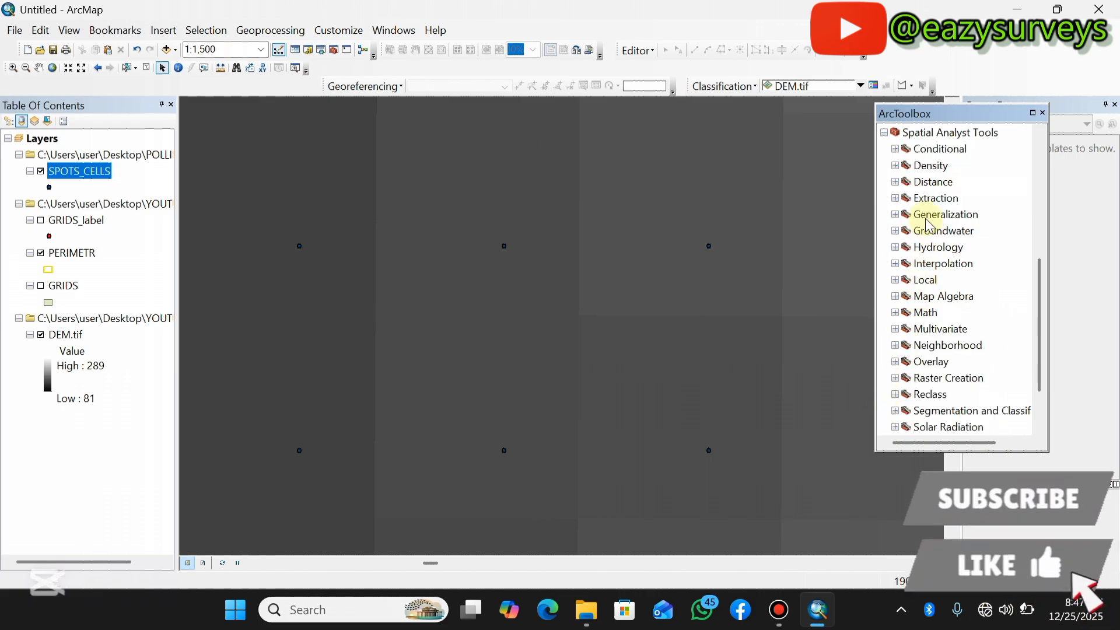
{"action": "left_click", "coordinate": [895, 198]}
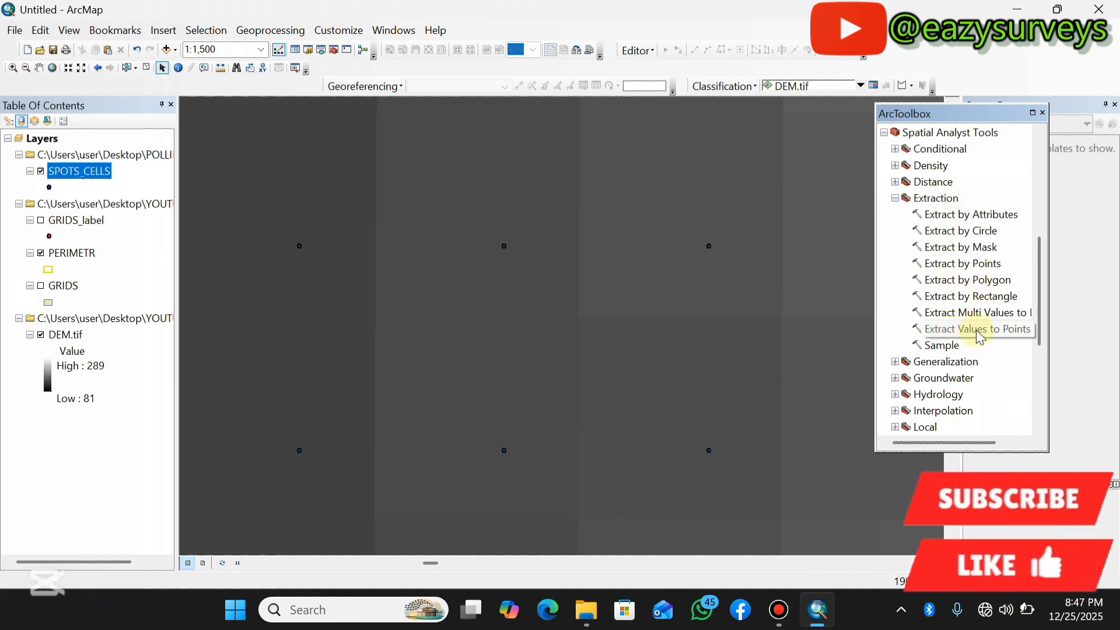
{"action": "double_click", "coordinate": [1000, 328]}
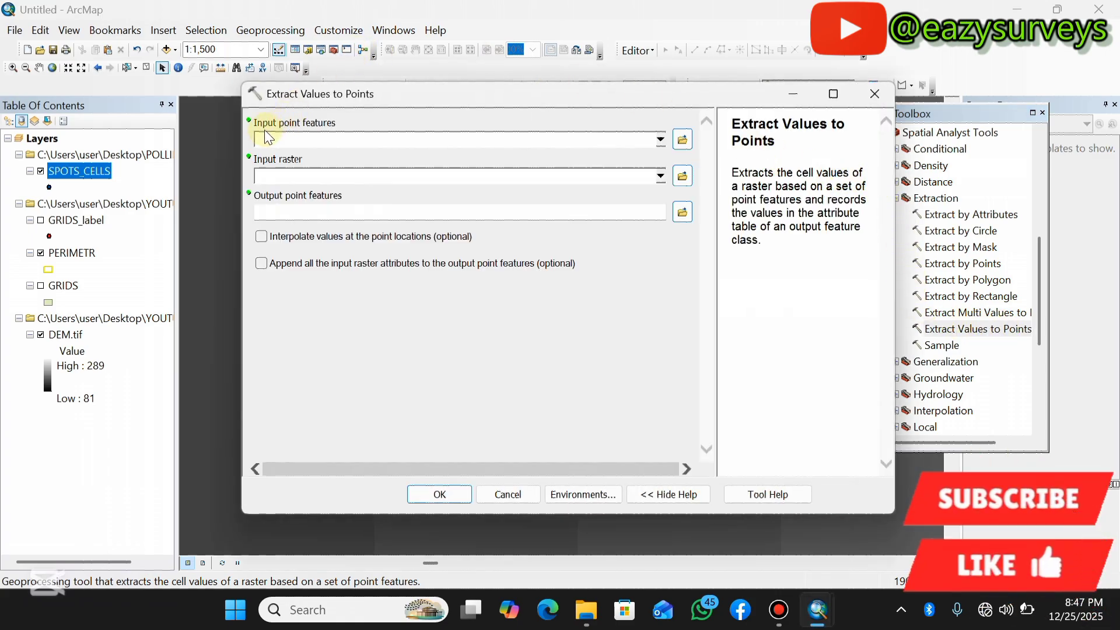
Run Extract Values to Points with SPOTS_CELLS as input points, DEM.tif as raster, and output SPOT_HEIGHTS.shp in the YOUTUBE folder.
{"action": "left_click", "coordinate": [661, 140]}
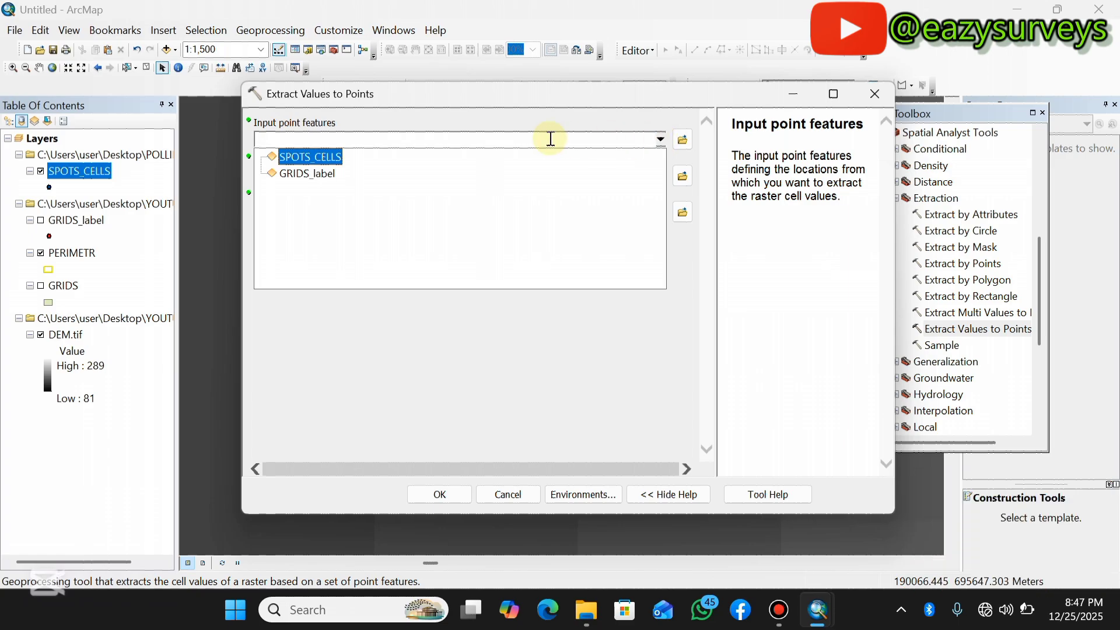
{"action": "left_click", "coordinate": [308, 158]}
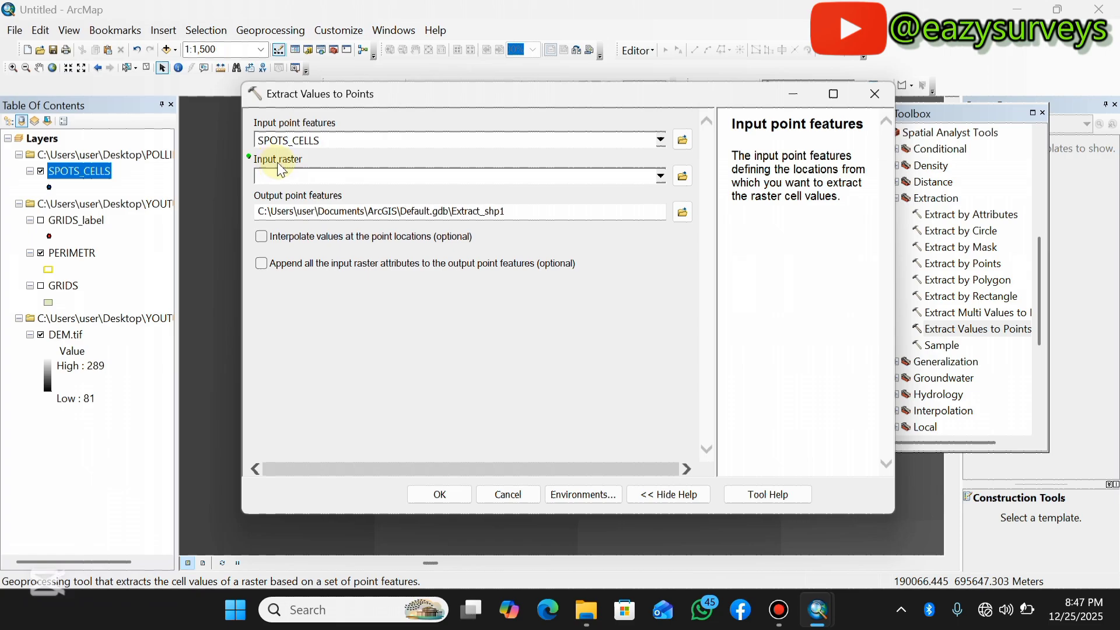
{"action": "left_click", "coordinate": [661, 176]}
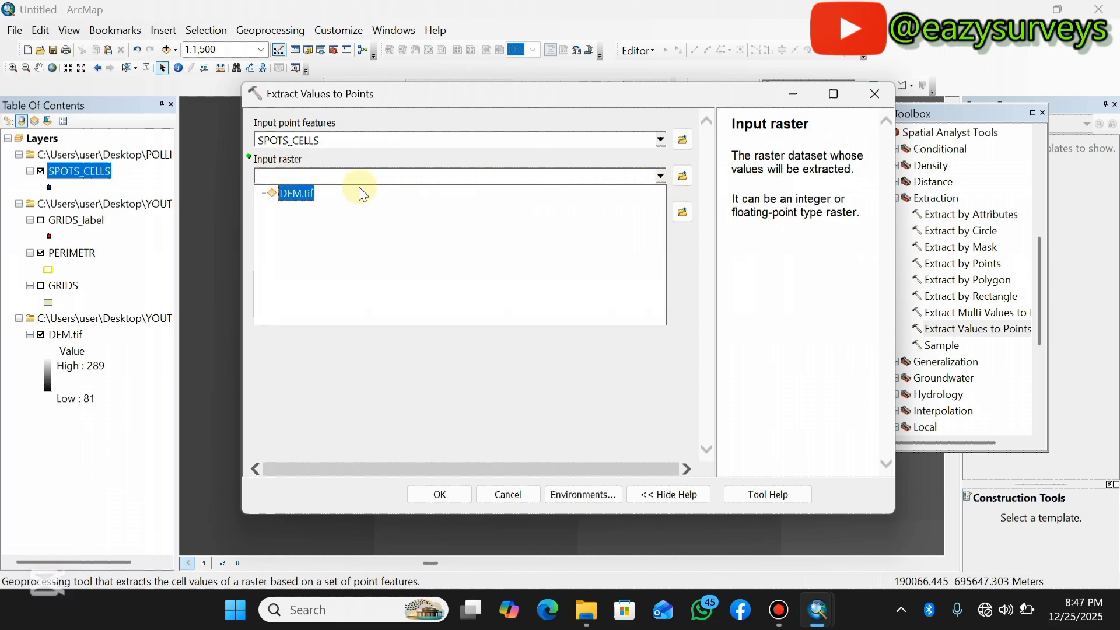
{"action": "left_click", "coordinate": [300, 192]}
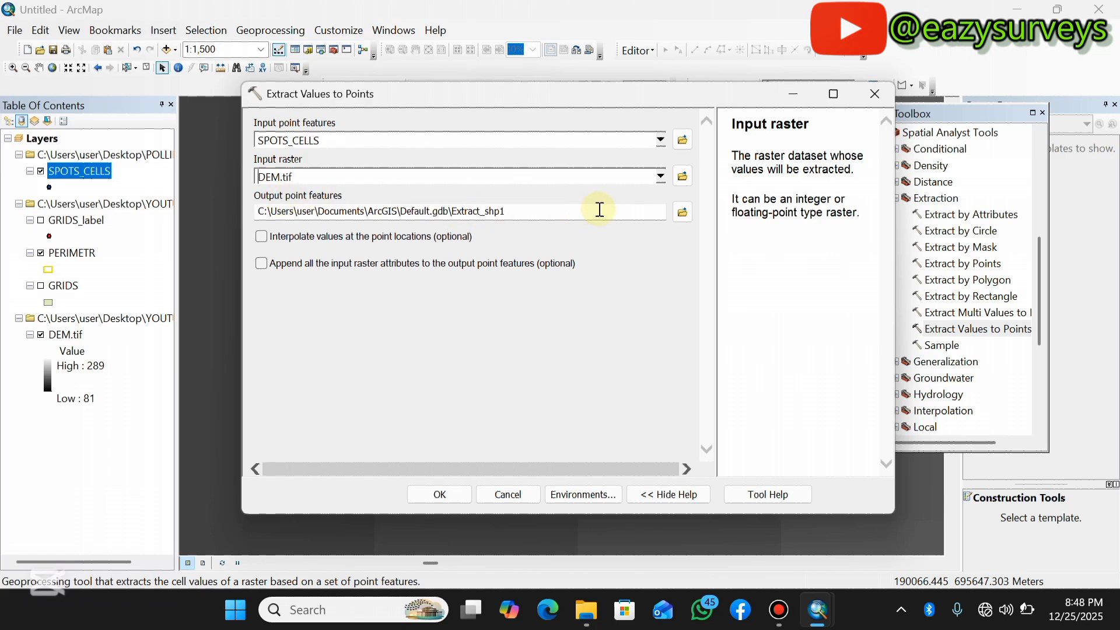
{"action": "left_click", "coordinate": [684, 212]}
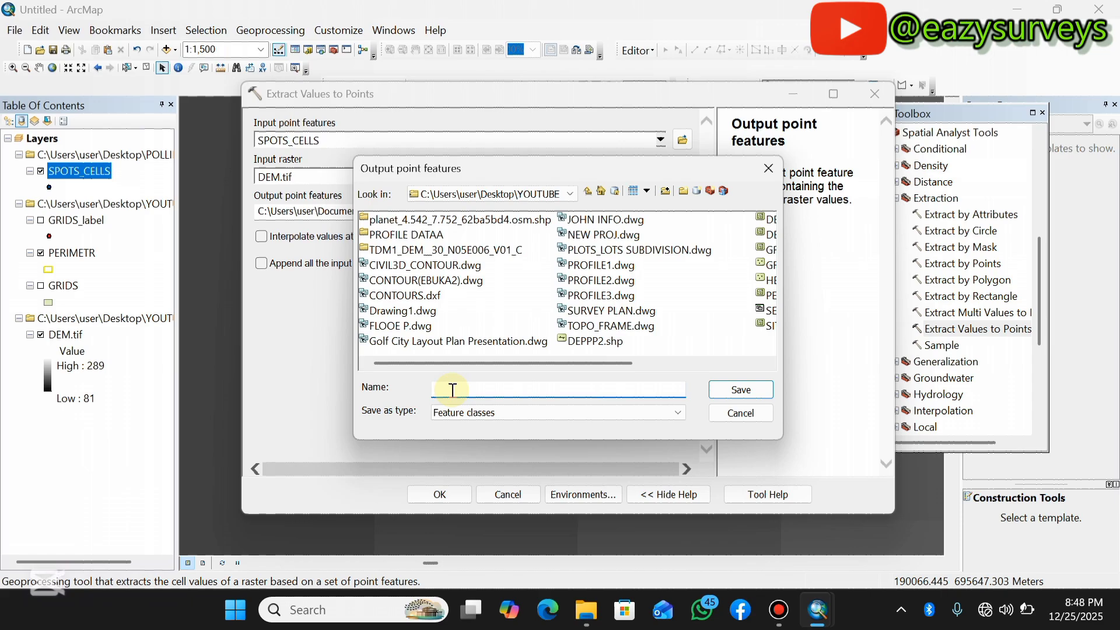
{"action": "type", "text": "SPOT_HEIGHTS"}
{"action": "left_click", "coordinate": [742, 390]}
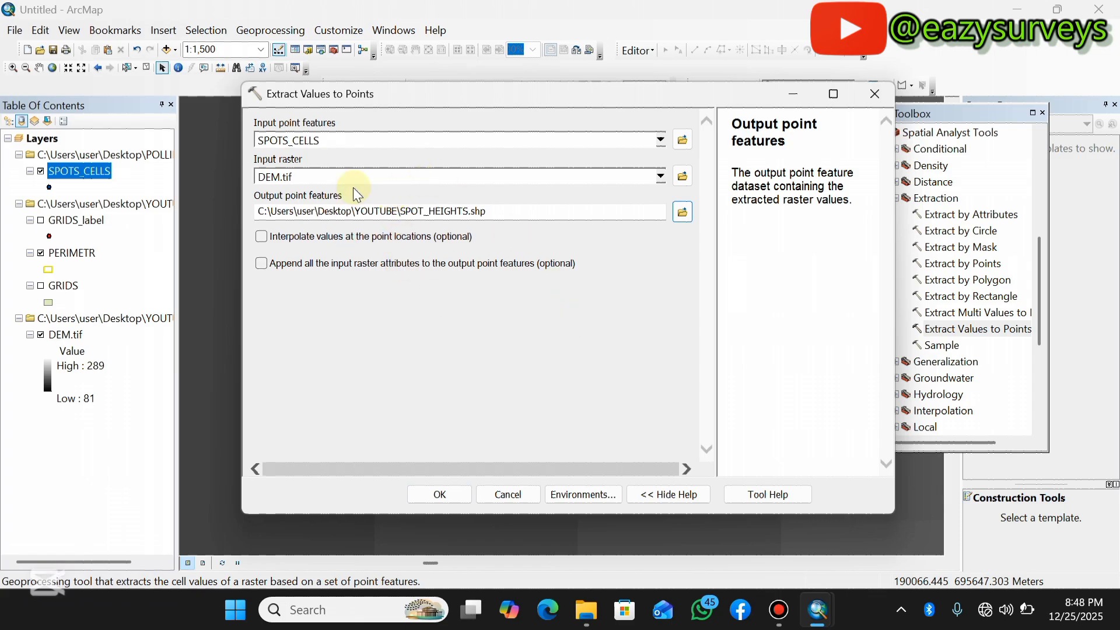
{"action": "left_click", "coordinate": [439, 493]}
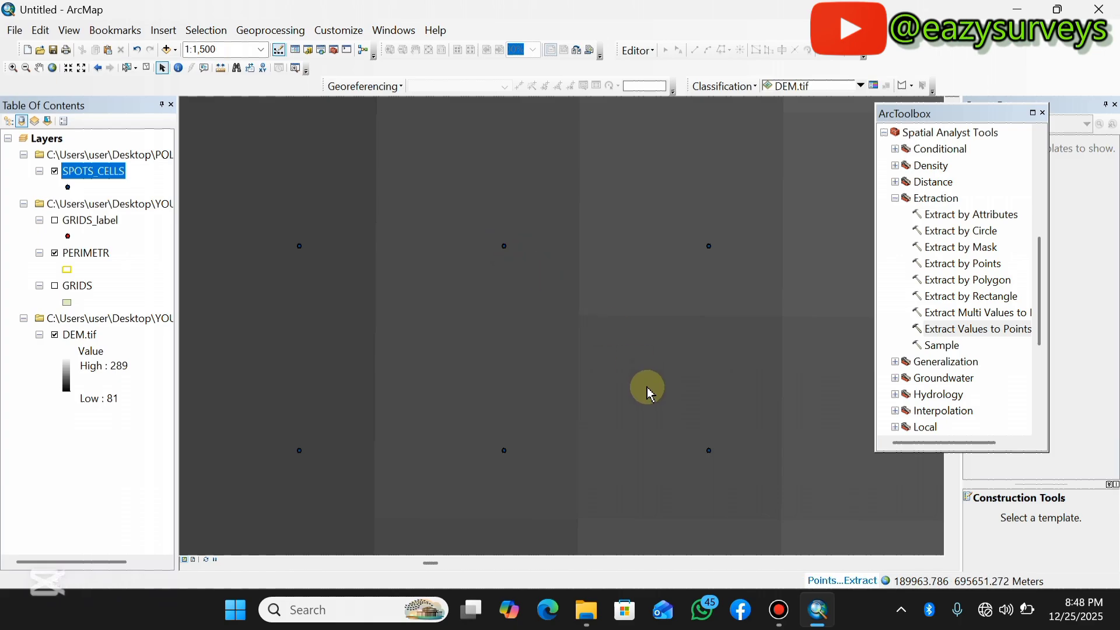
Close the toolbox and hide the DEM.tif layer to inspect the new SPOT_HEIGHTS points on the map.
{"action": "left_click", "coordinate": [1042, 109]}
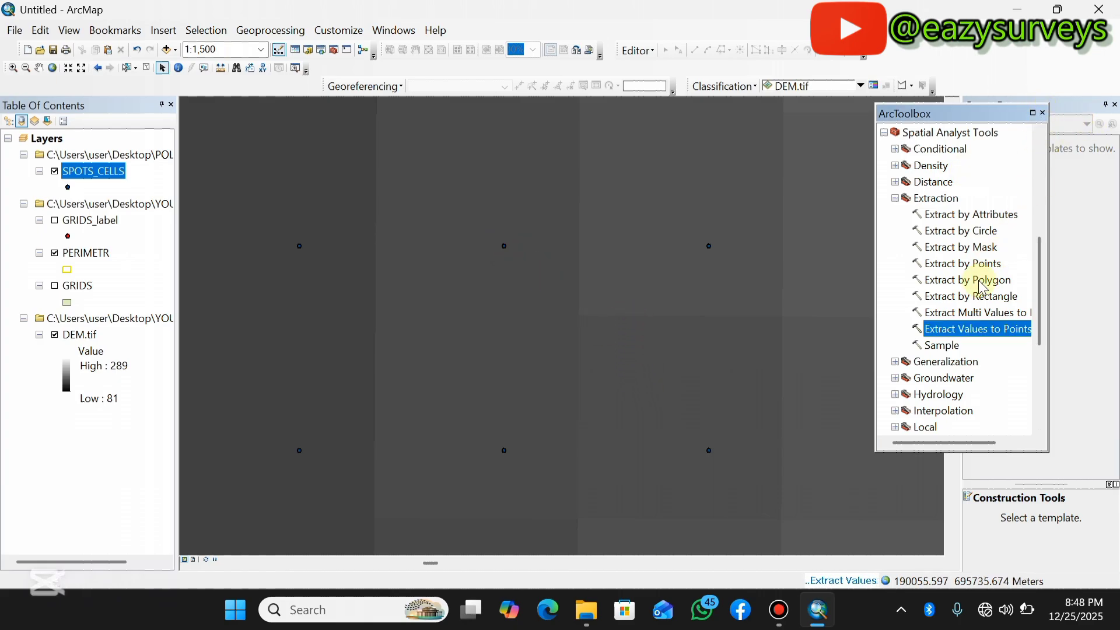
{"action": "left_click", "coordinate": [1044, 114]}
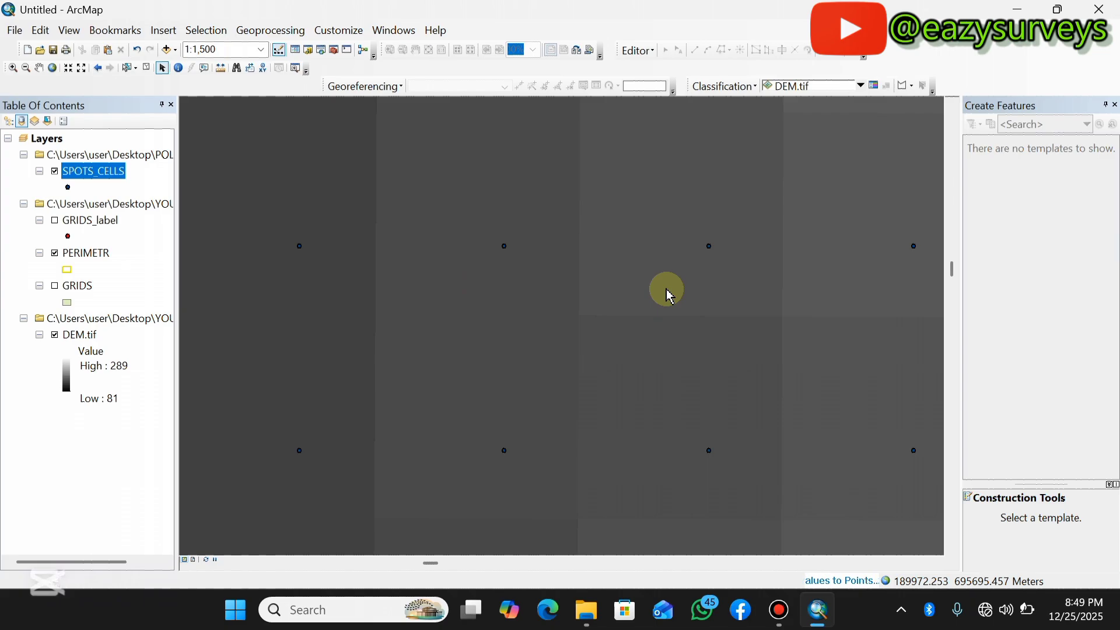
{"action": "scroll", "coordinate": [629, 318], "scroll_direction": "up", "scroll_amount": 1}
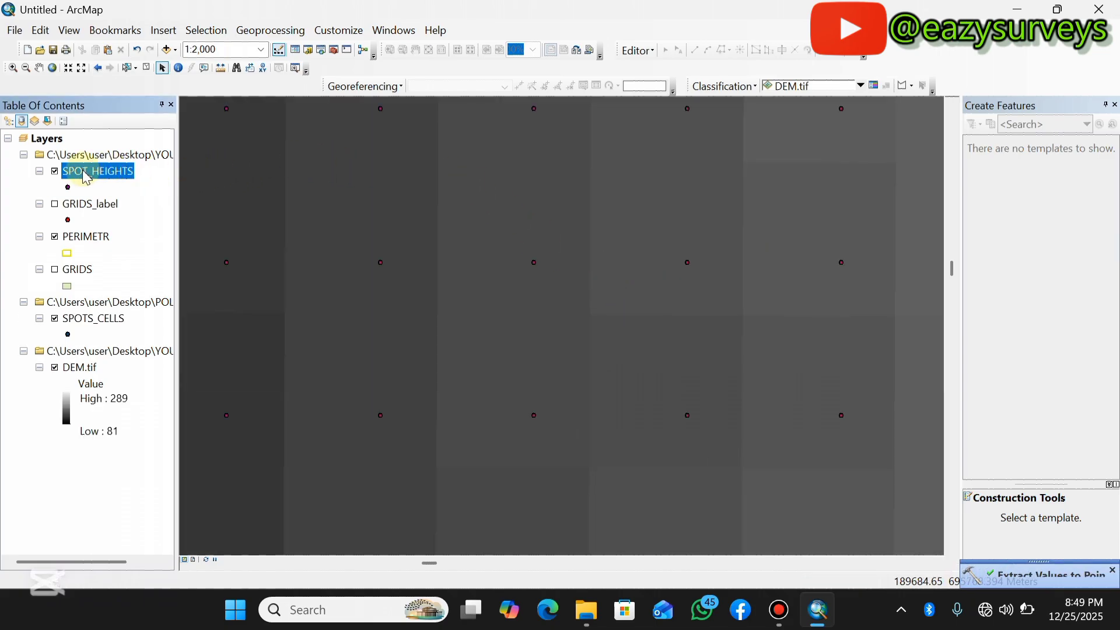
{"action": "scroll", "coordinate": [481, 320], "scroll_direction": "up", "scroll_amount": 4}
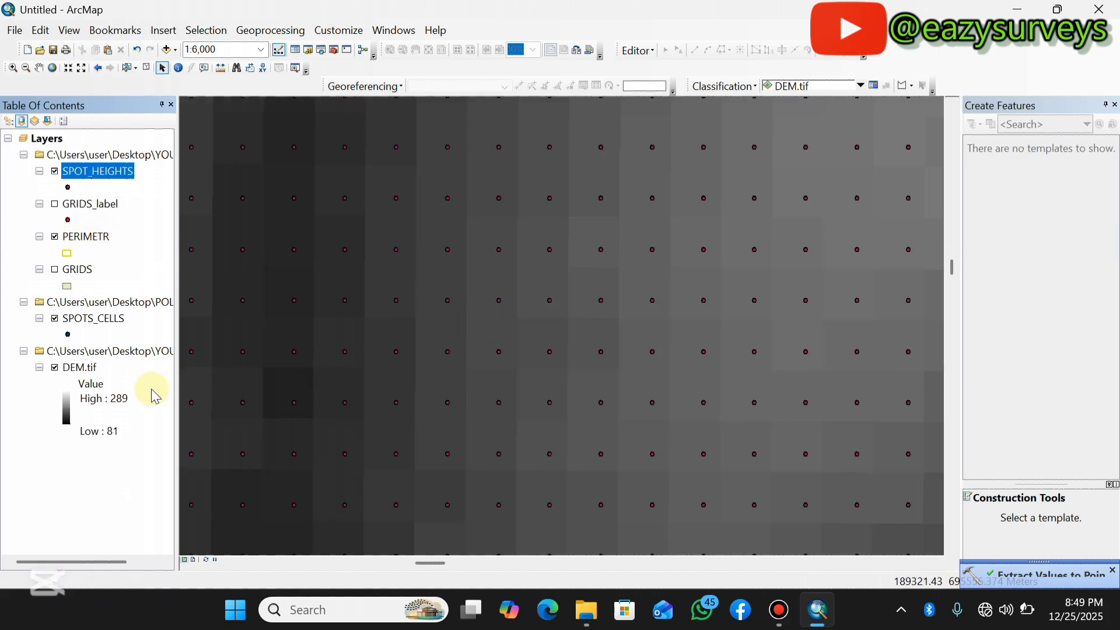
{"action": "left_click", "coordinate": [55, 369]}
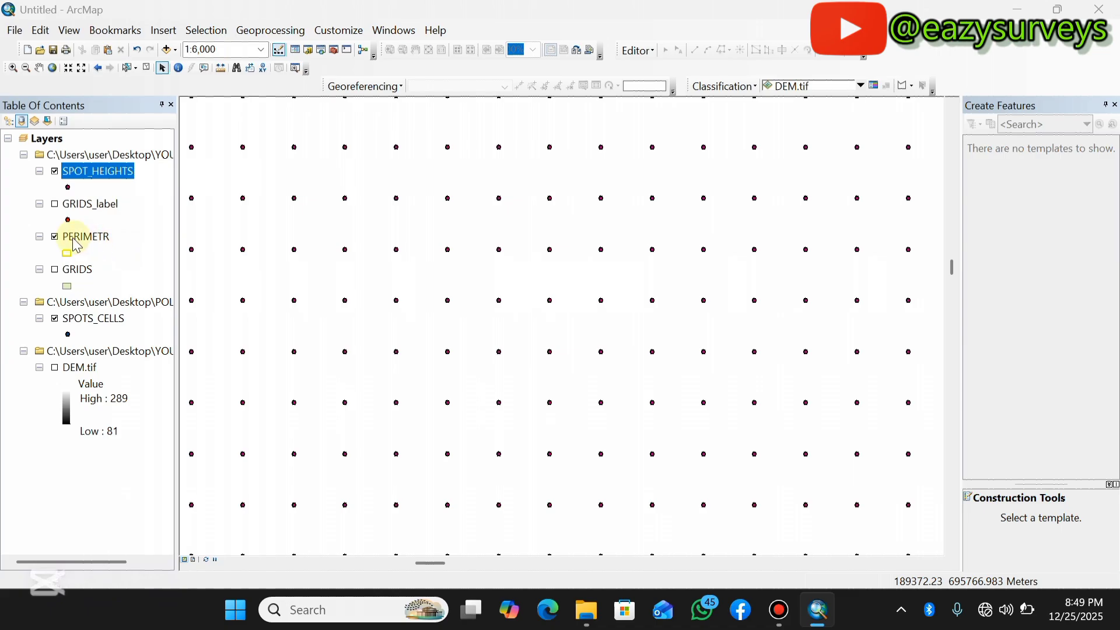
{"action": "scroll", "coordinate": [645, 295], "scroll_direction": "up", "scroll_amount": 3}
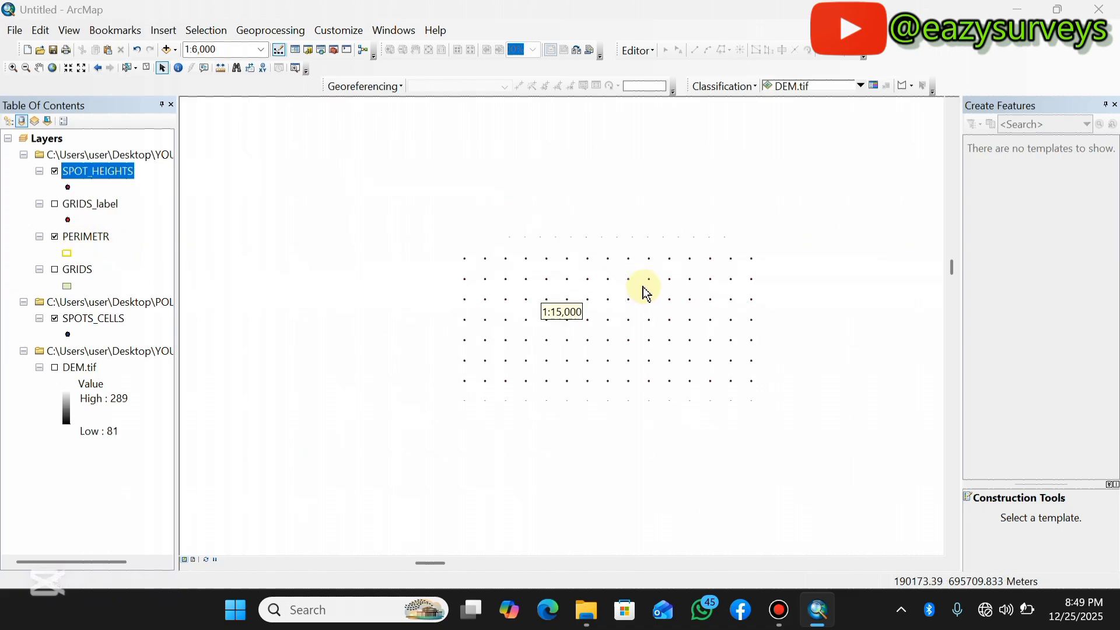
Open the SPOT_HEIGHTS attribute table and scroll across to the ELEV and RASTERVALU columns.
{"action": "right_click", "coordinate": [87, 174]}
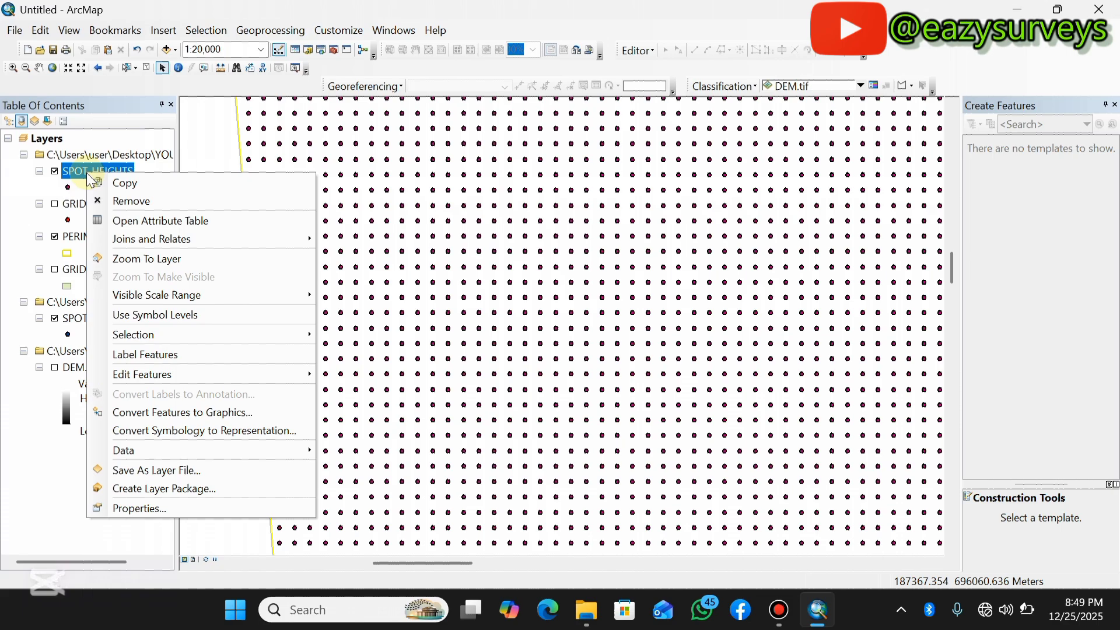
{"action": "left_click", "coordinate": [135, 220]}
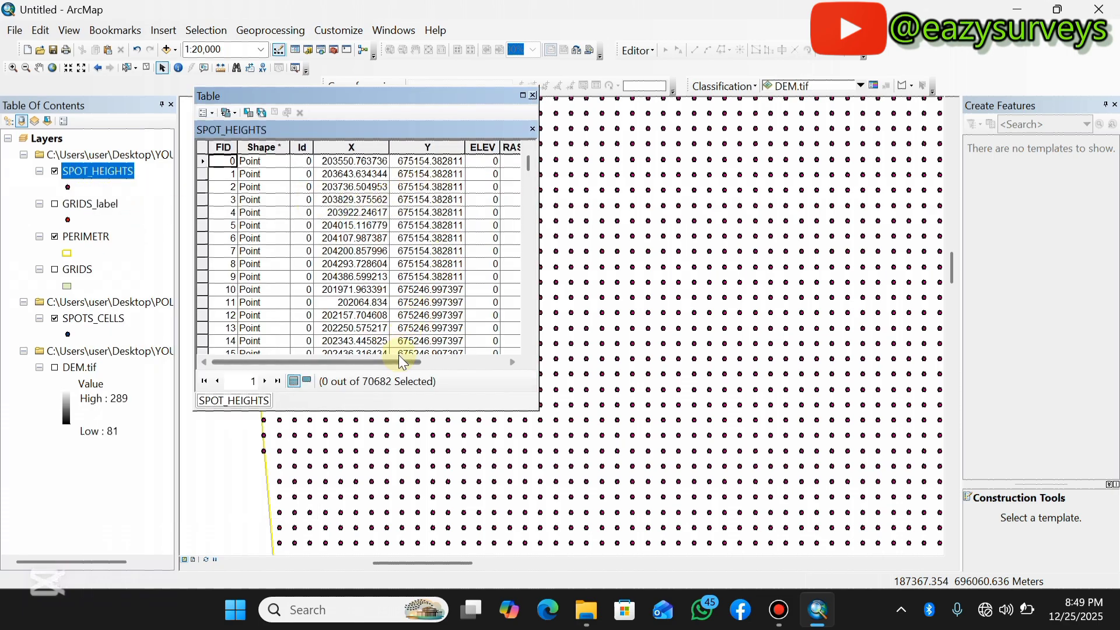
{"action": "left_click_drag", "start_coordinate": [401, 361], "coordinate": [442, 360]}
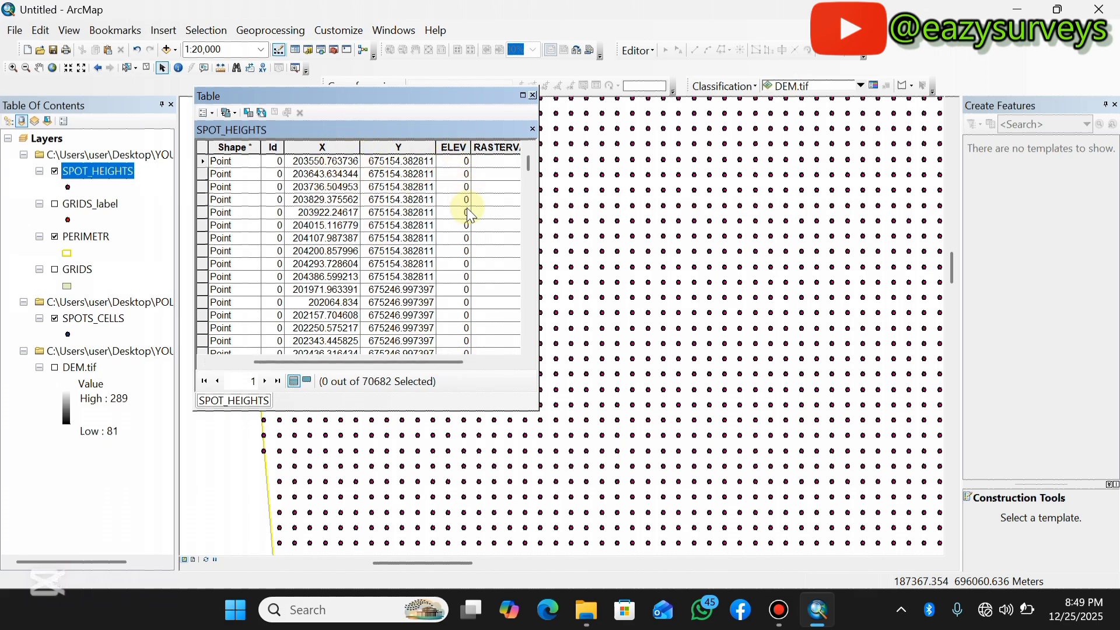
{"action": "left_click_drag", "start_coordinate": [421, 363], "coordinate": [460, 363]}
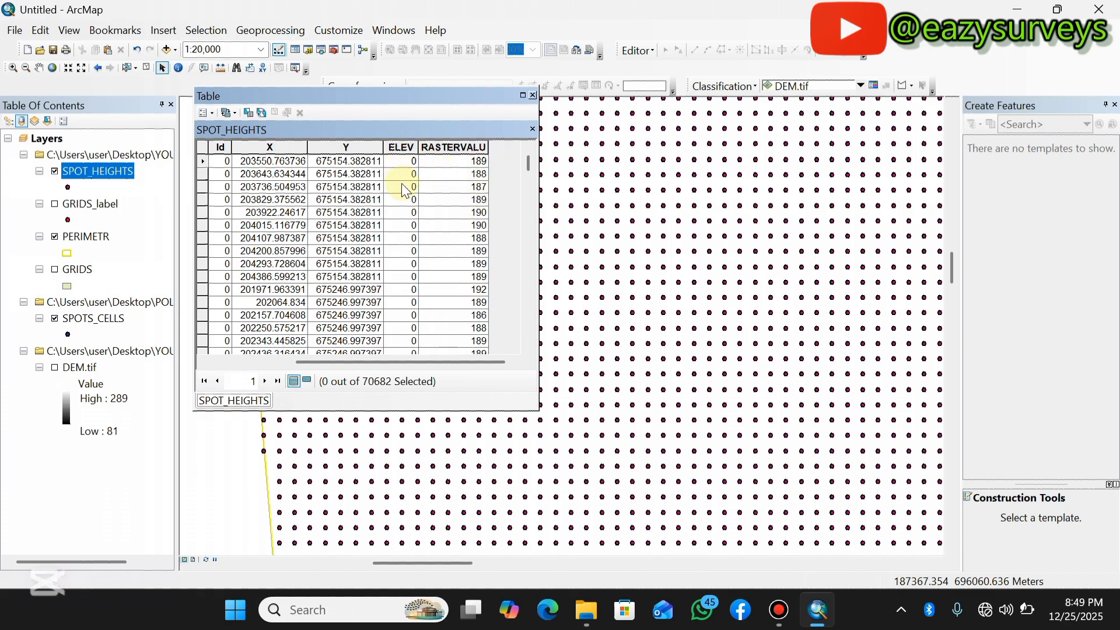
Calculate the ELEV field of SPOT_HEIGHTS as [RASTERVALU] and maximize the table to review it.
{"action": "left_click", "coordinate": [401, 147]}
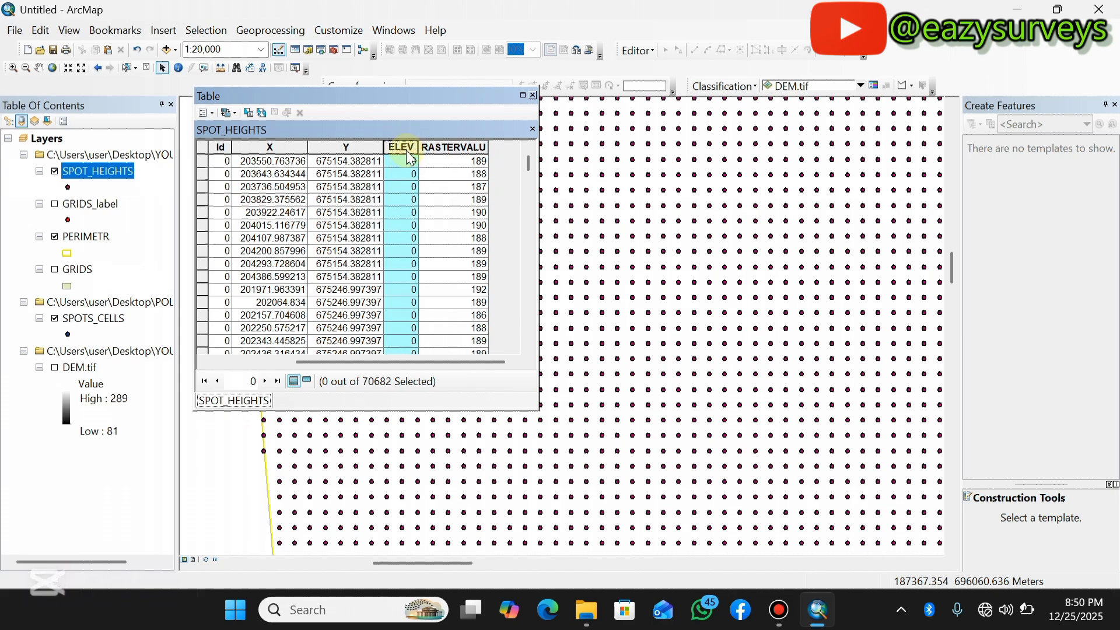
{"action": "right_click", "coordinate": [409, 153]}
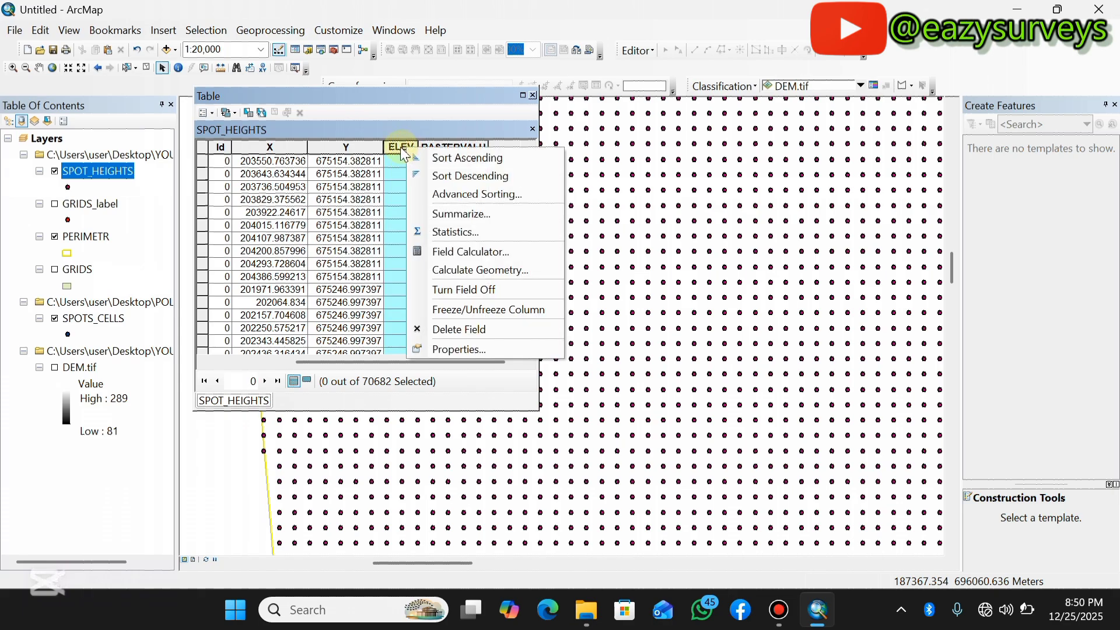
{"action": "left_click", "coordinate": [451, 257]}
{"action": "left_click", "coordinate": [507, 343]}
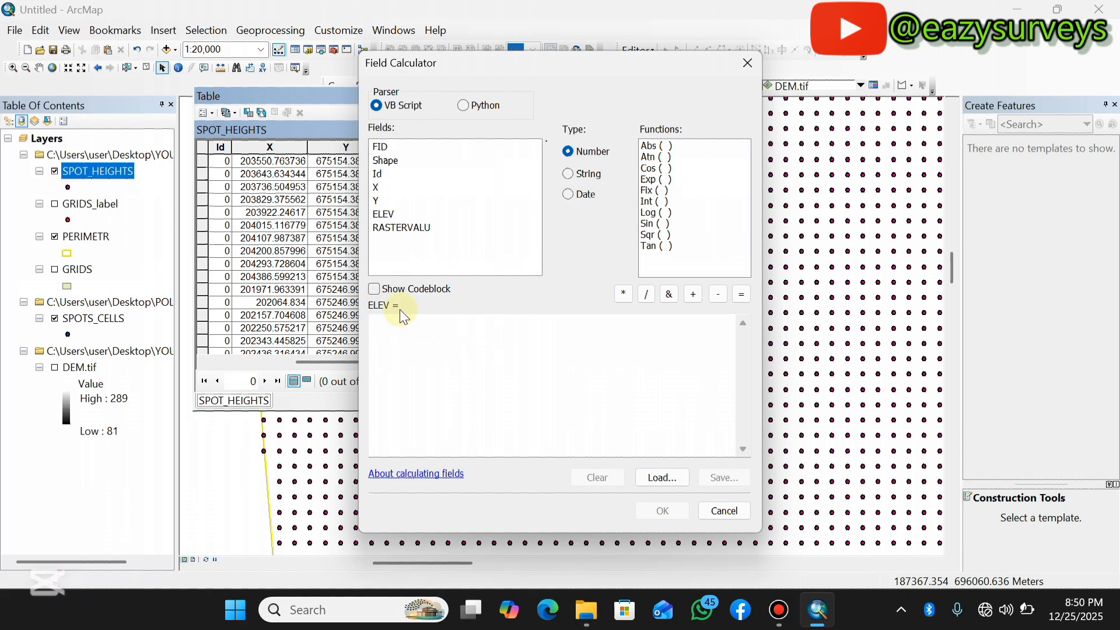
{"action": "double_click", "coordinate": [399, 228]}
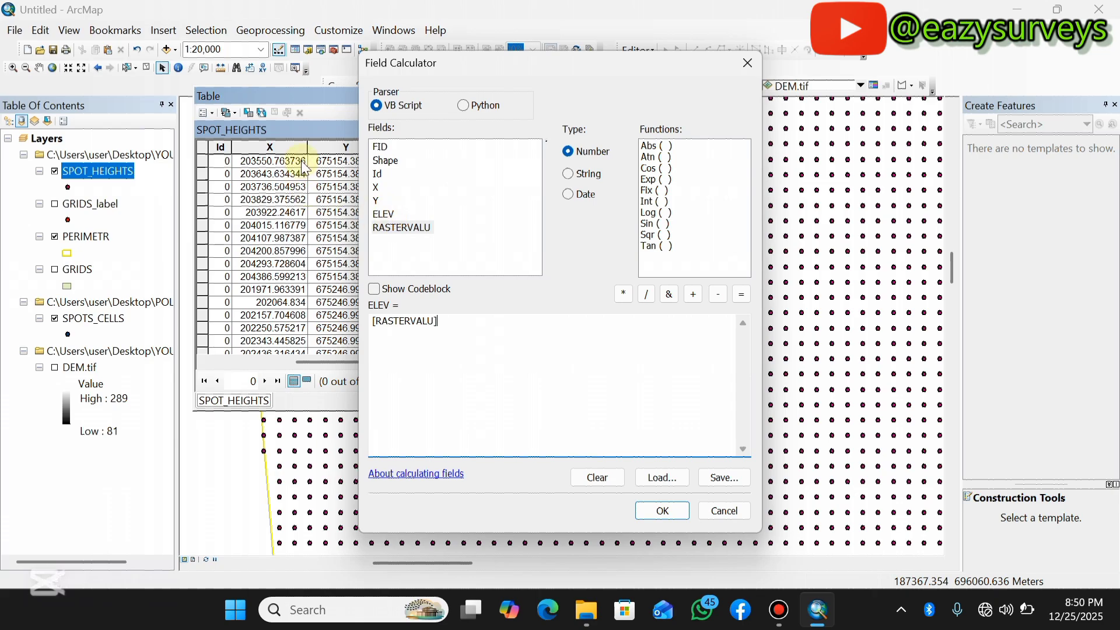
{"action": "left_click", "coordinate": [657, 505]}
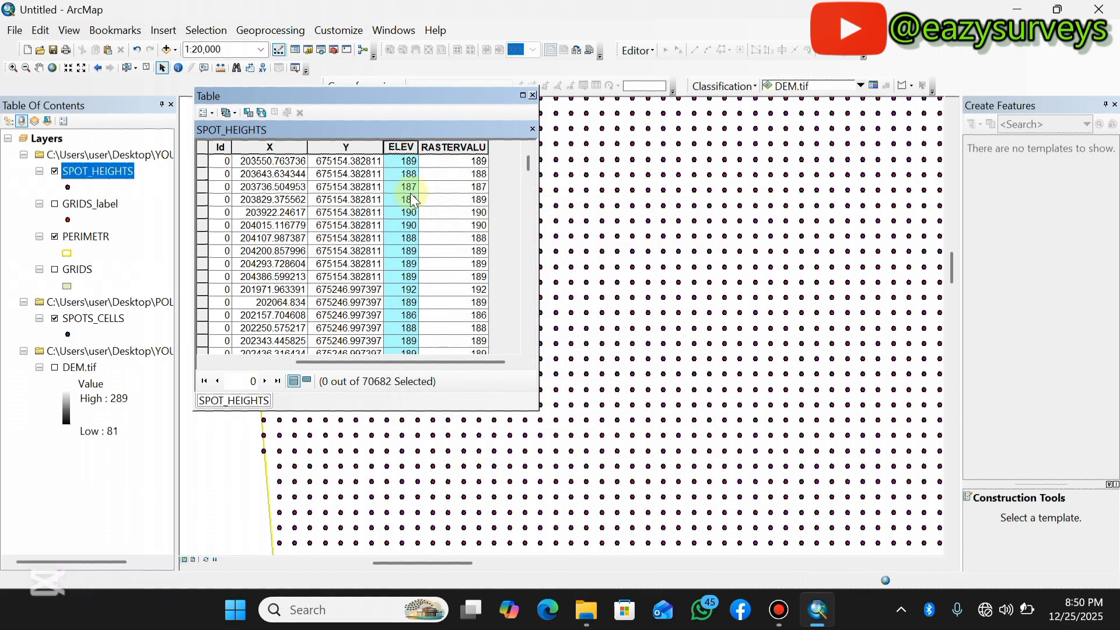
{"action": "left_click", "coordinate": [523, 95]}
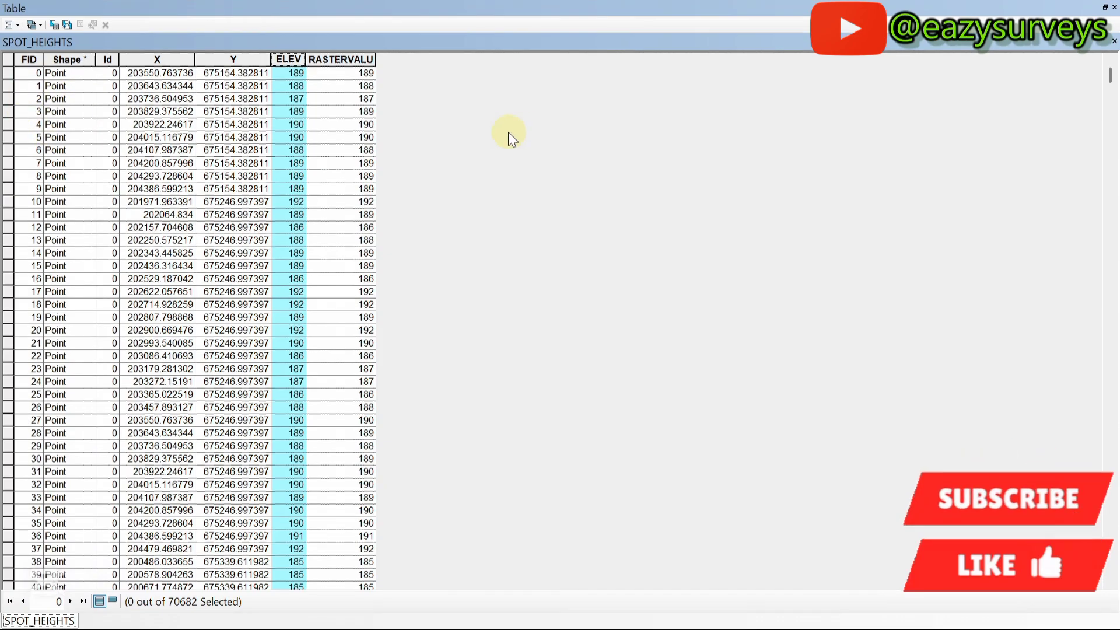